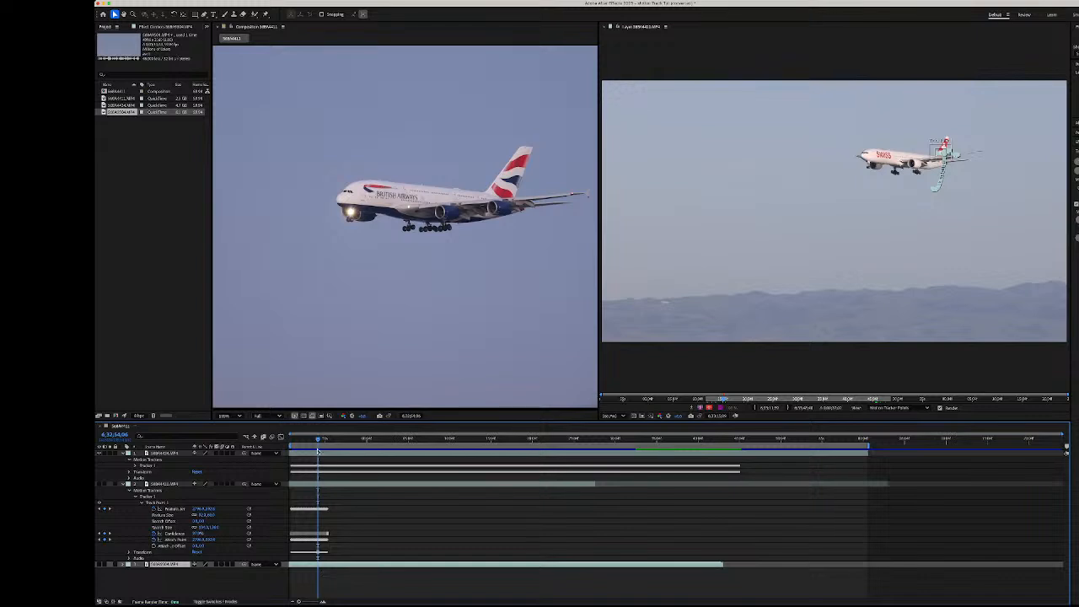
- Play and scrub through the British Airways clip in the composition to examine how steadily the plane's tail is held
left_click_drag(301, 441, 275, 440)
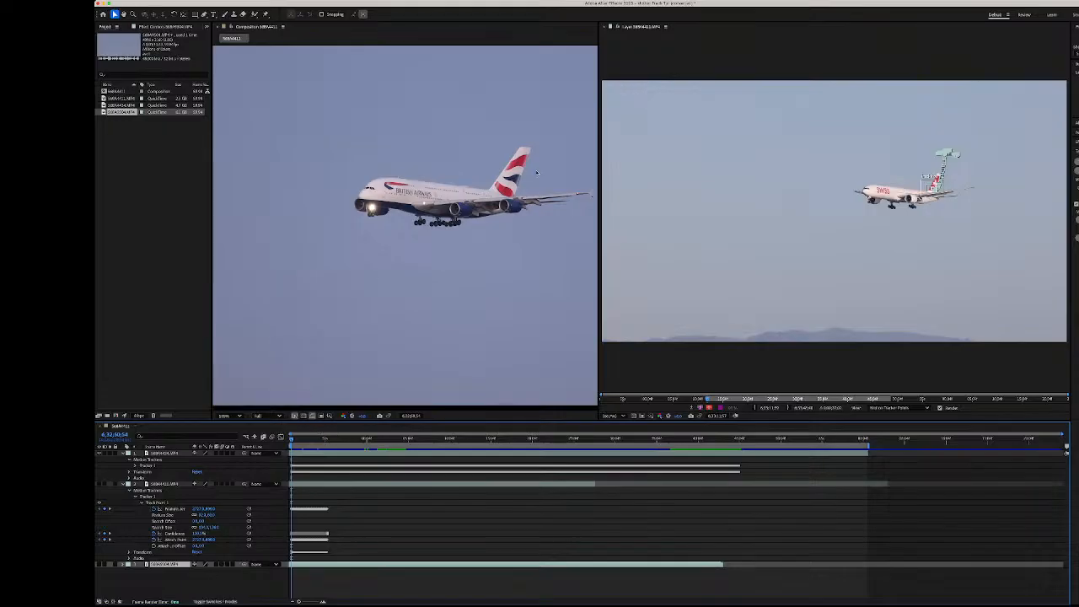
key("comma")
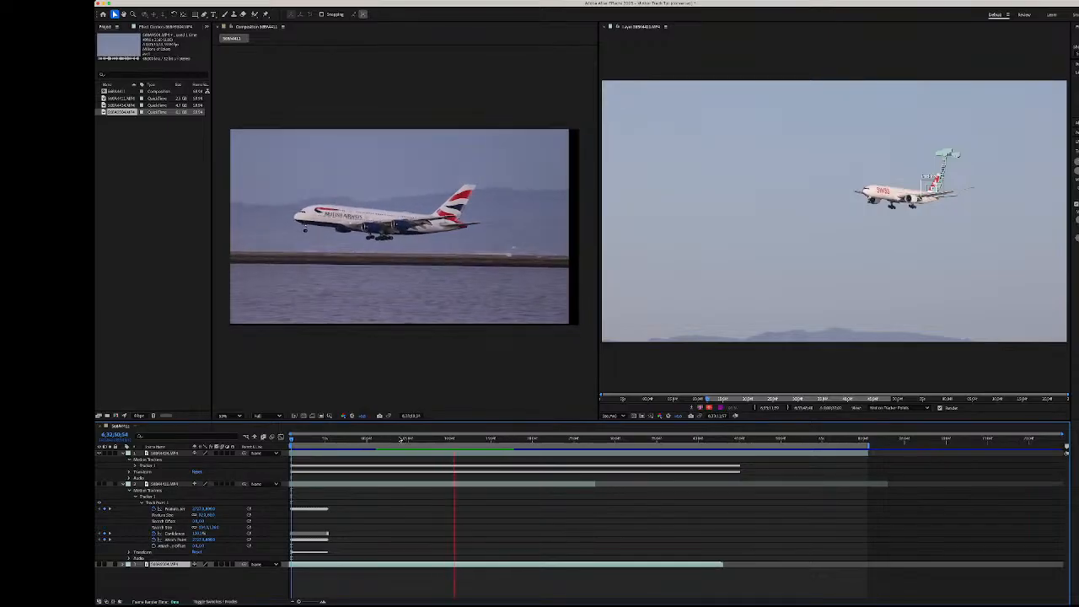
left_click(466, 441)
left_click_drag(466, 441, 398, 444)
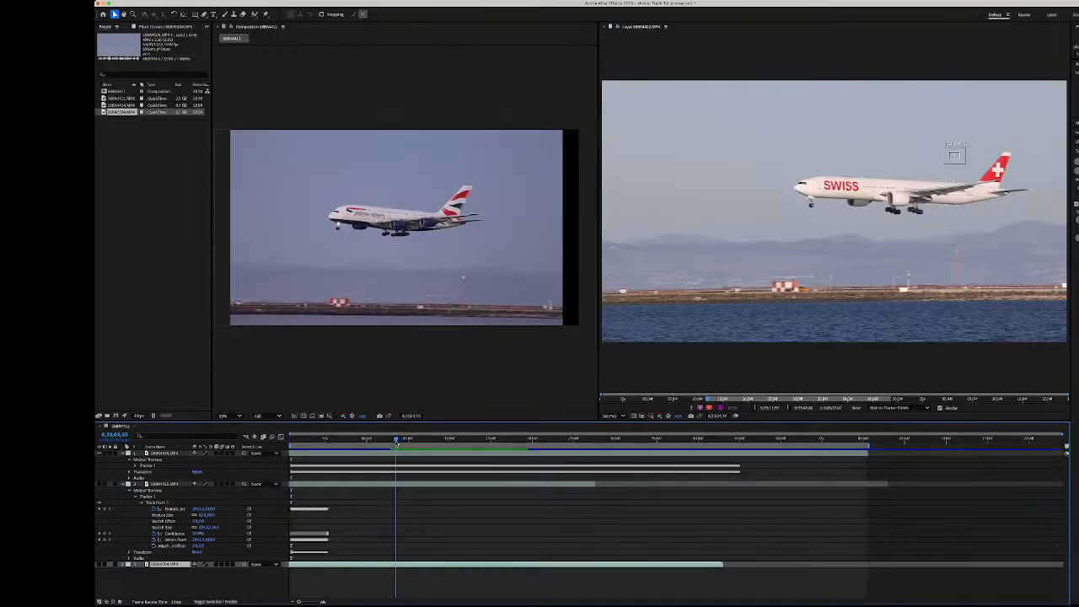
key("space")
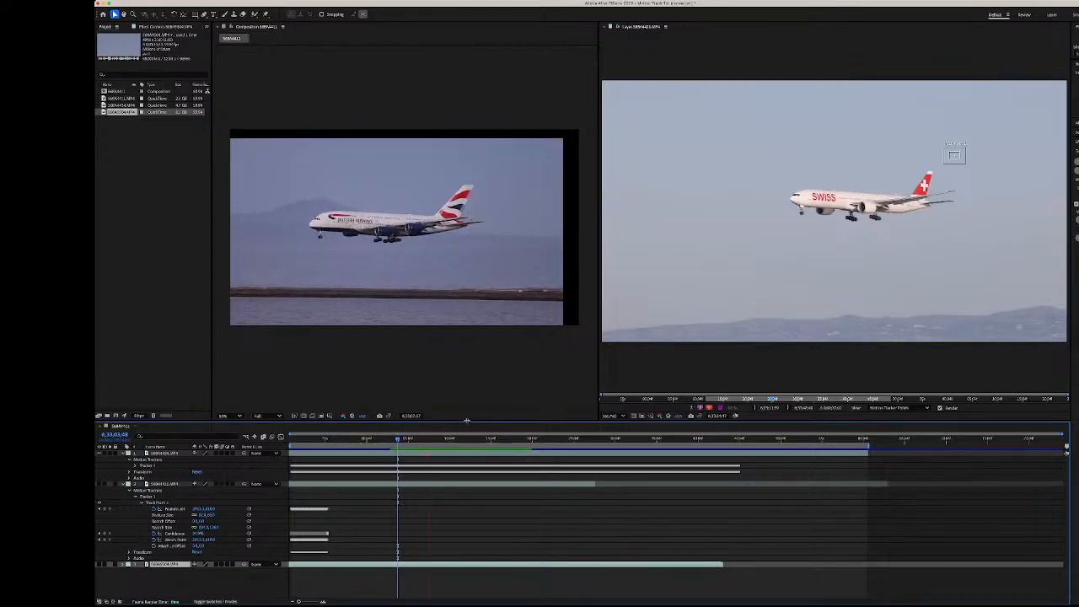
left_click_drag(400, 439, 421, 445)
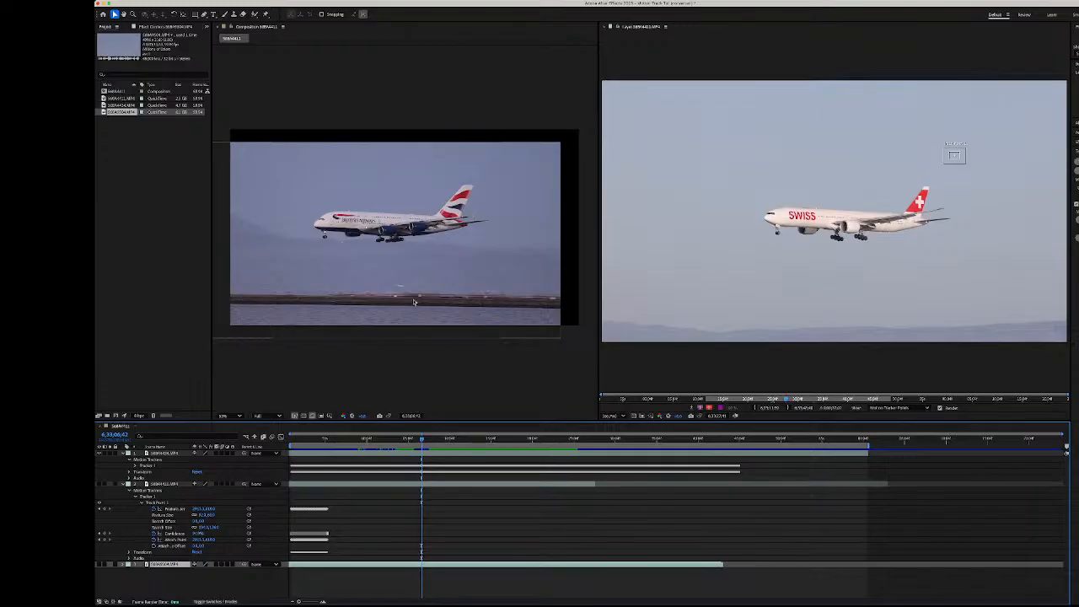
left_click_drag(423, 440, 253, 434)
key("space")
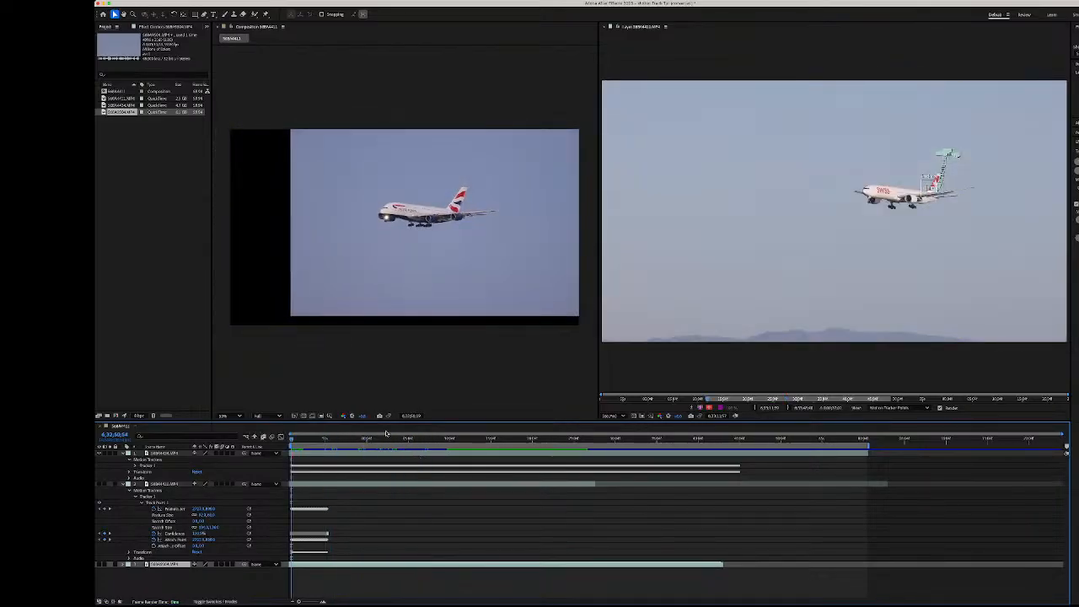
mouse_move(426, 440)
left_mouse_down()
mouse_move(458, 441)
mouse_move(446, 441)
left_mouse_up()
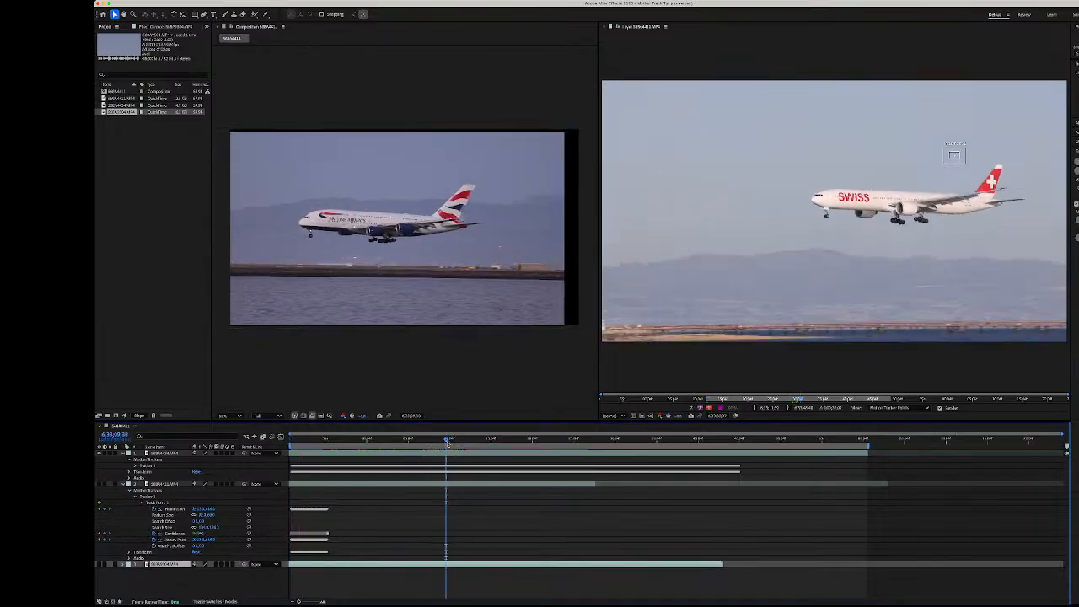
key("space")
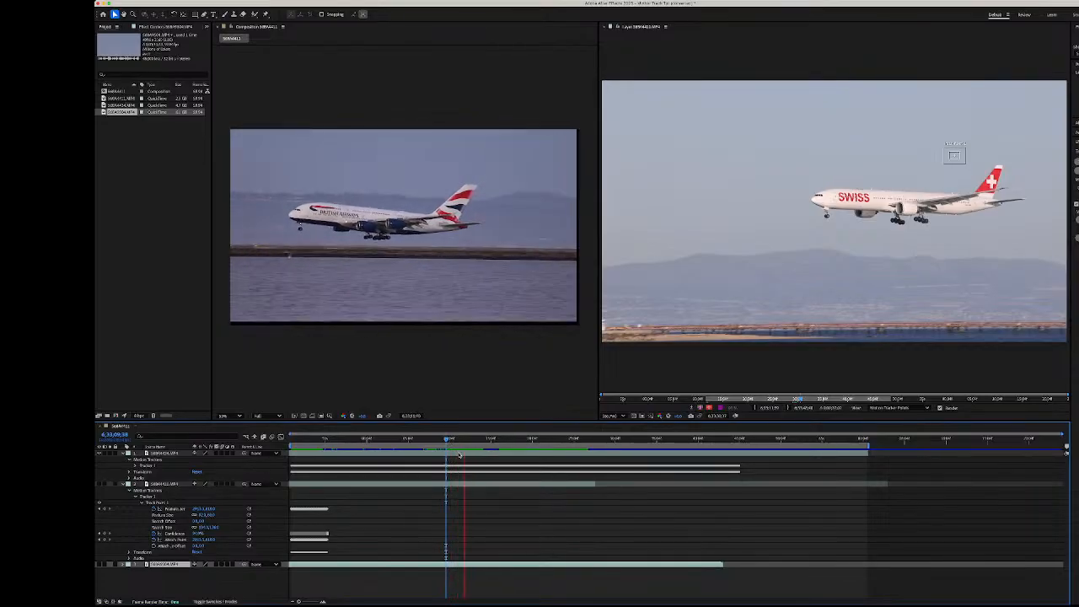
left_click_drag(446, 439, 399, 440)
key("space")
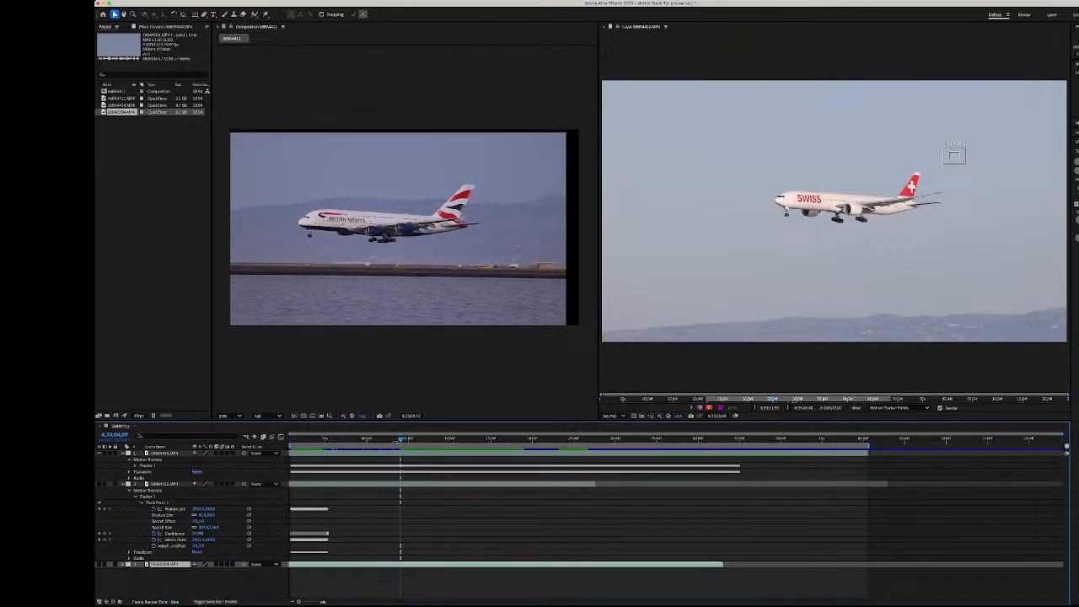
left_click(396, 440)
left_click_drag(396, 441, 271, 441)
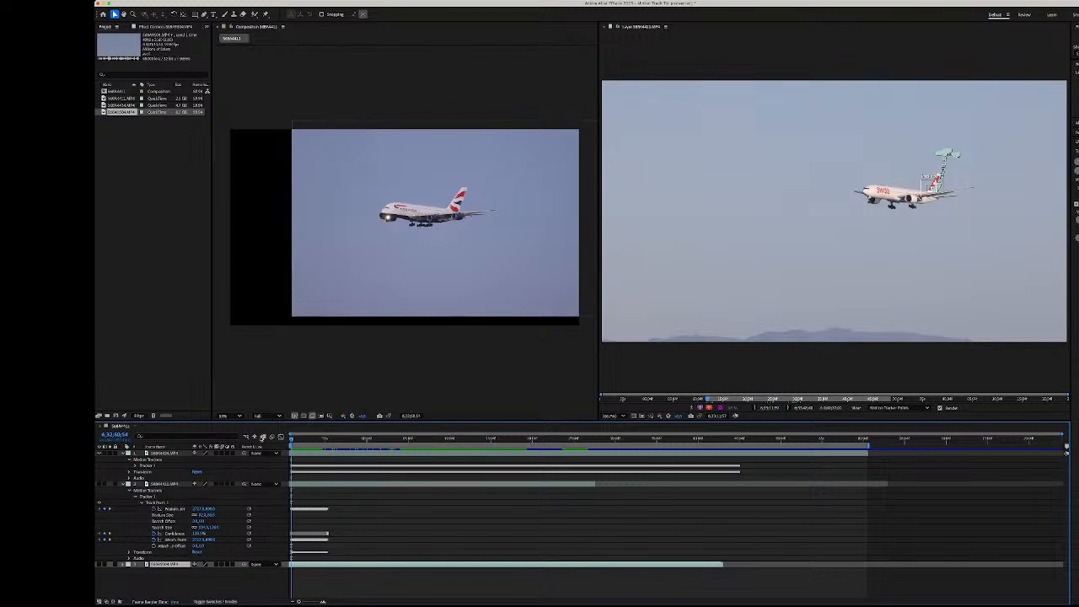
- Hide the British Airways layer and make the Swiss plane layer visible in the composition
left_click(790, 153)
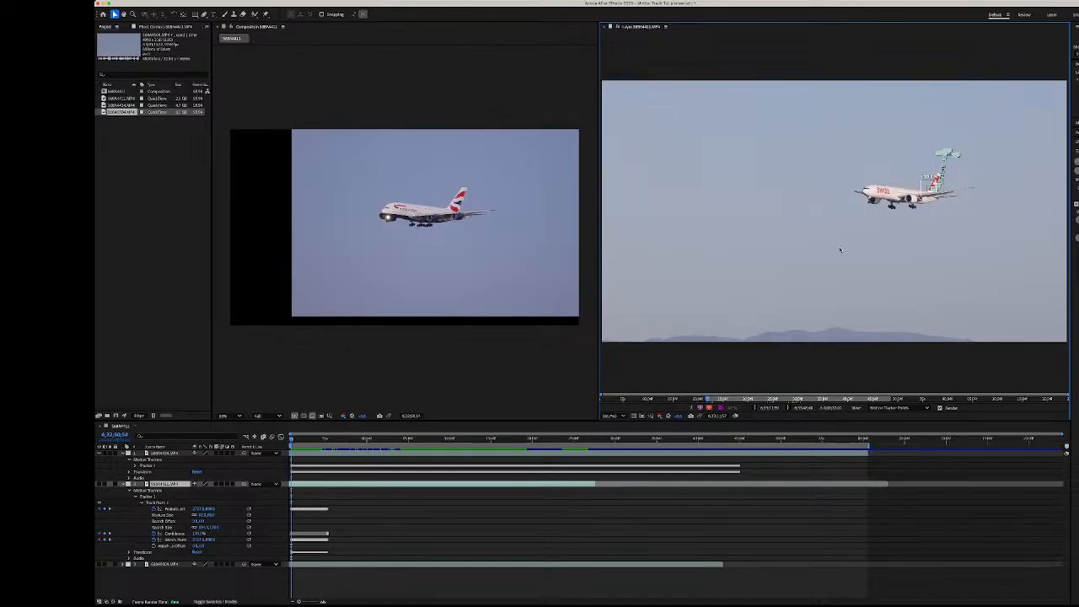
left_click_drag(292, 440, 317, 442)
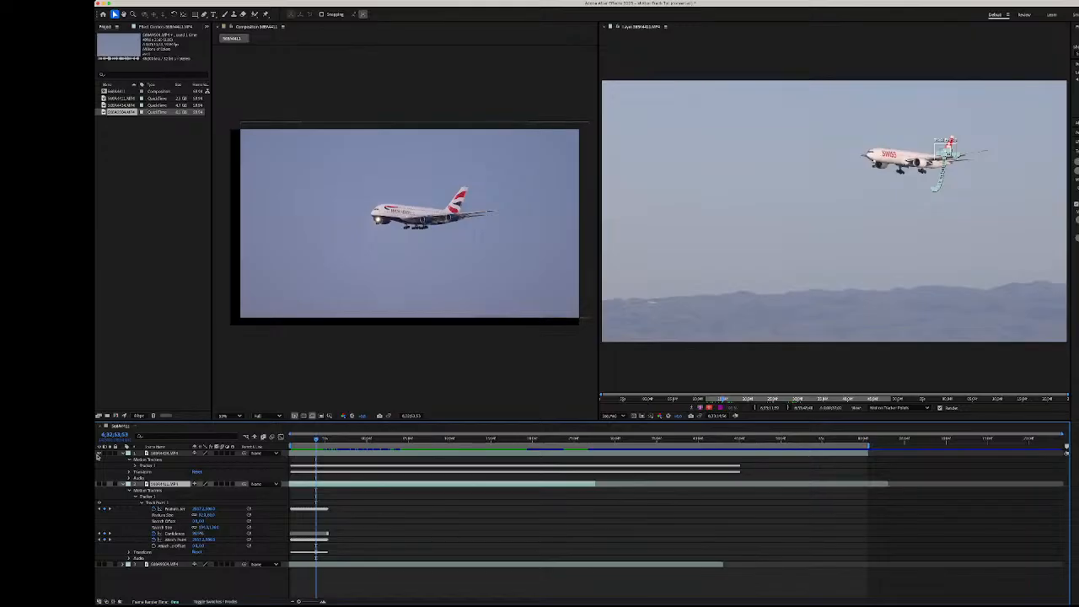
left_click(98, 454)
left_click_drag(317, 441, 324, 480)
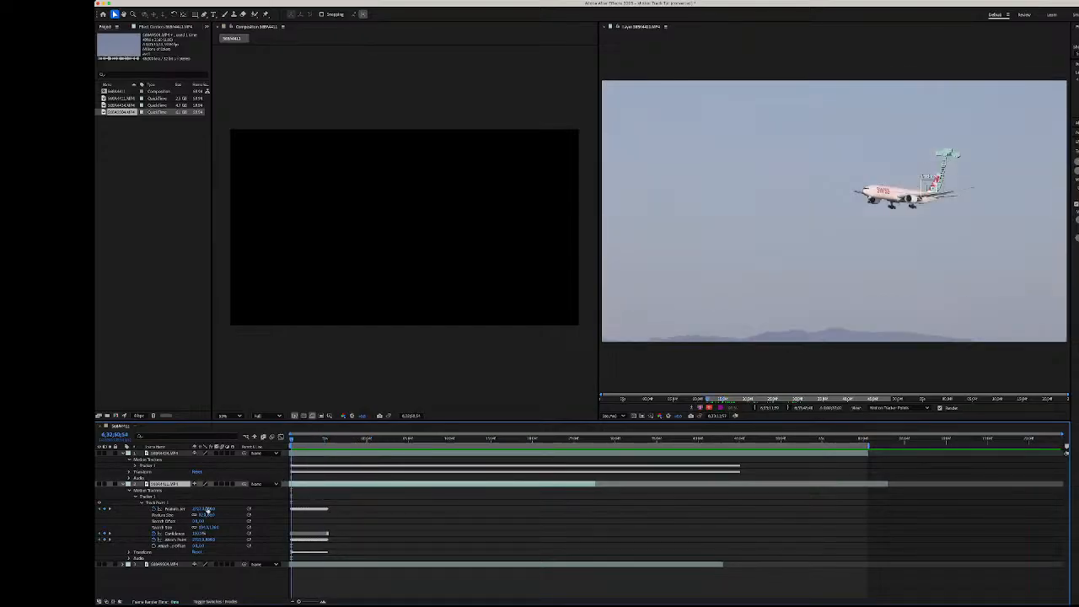
left_click(153, 498)
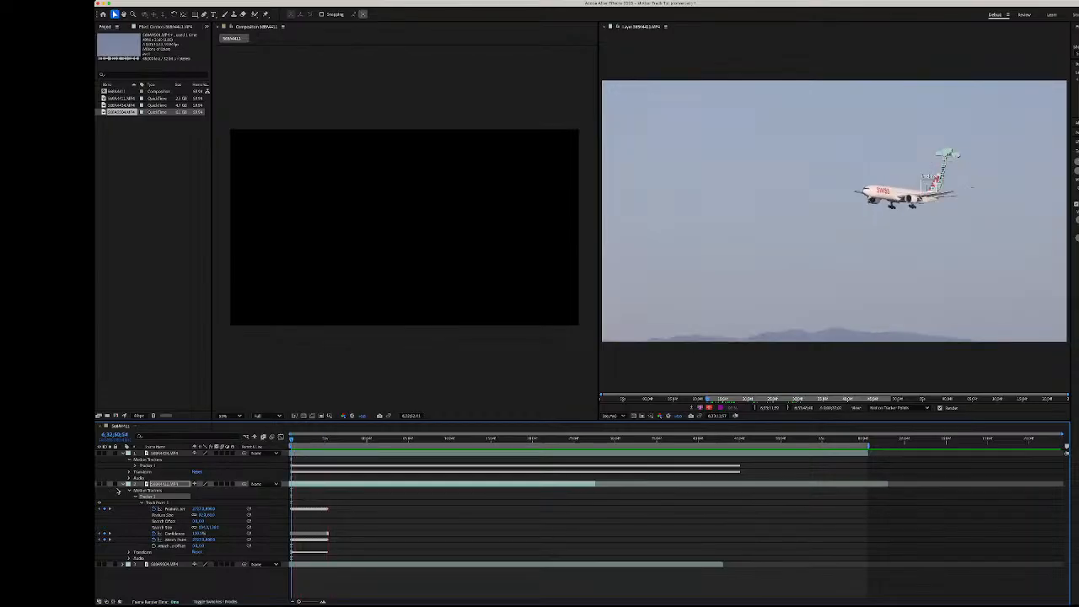
left_click(100, 484)
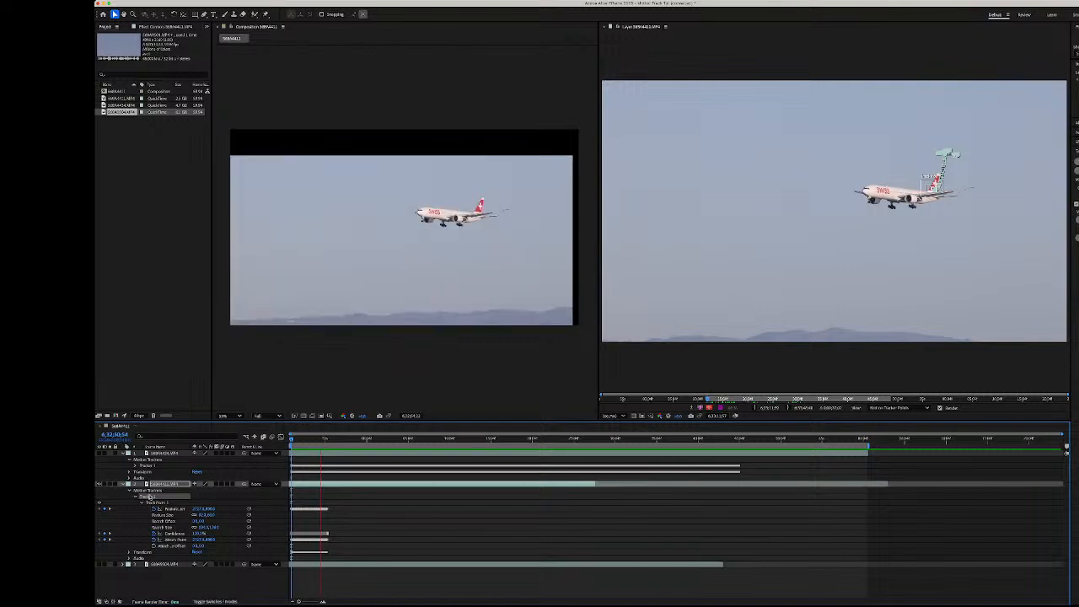
- Play back the Swiss plane layer from the start to examine its existing stabilization, then return to the first frame
left_click(327, 439)
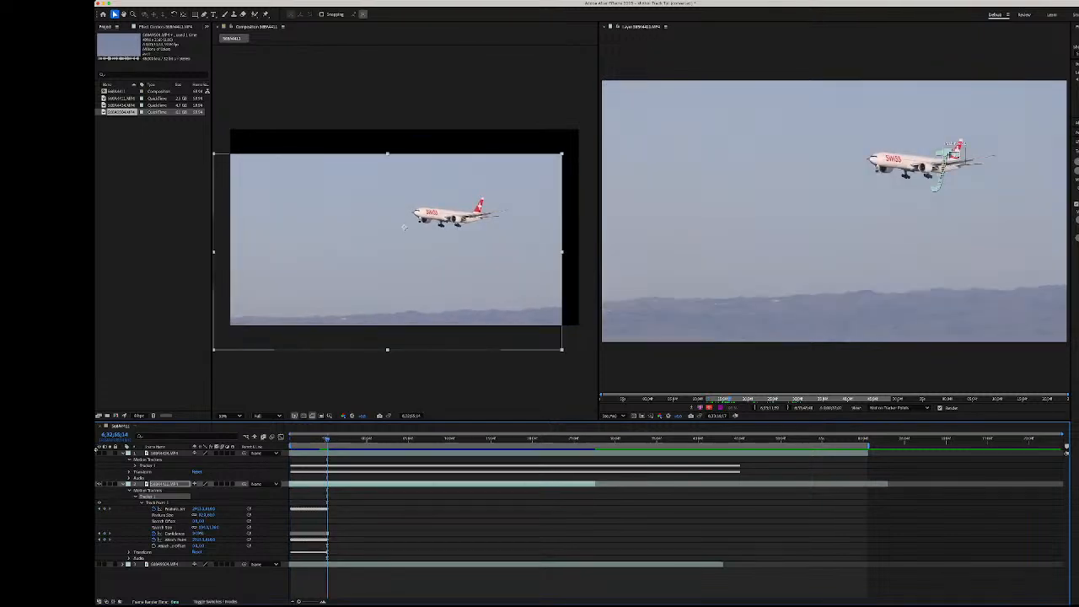
left_click_drag(327, 440, 260, 442)
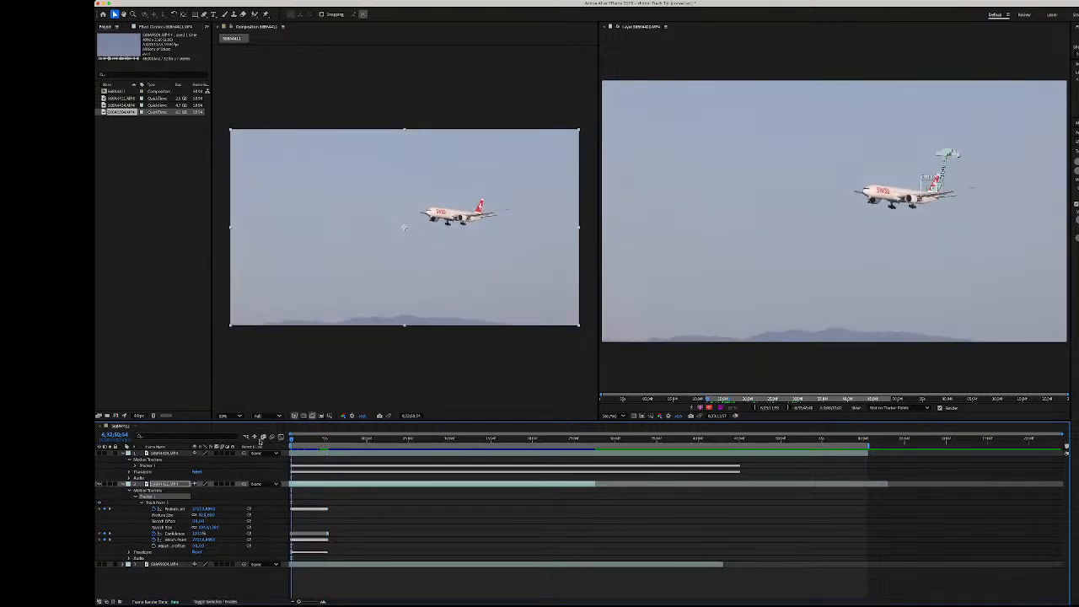
key("space")
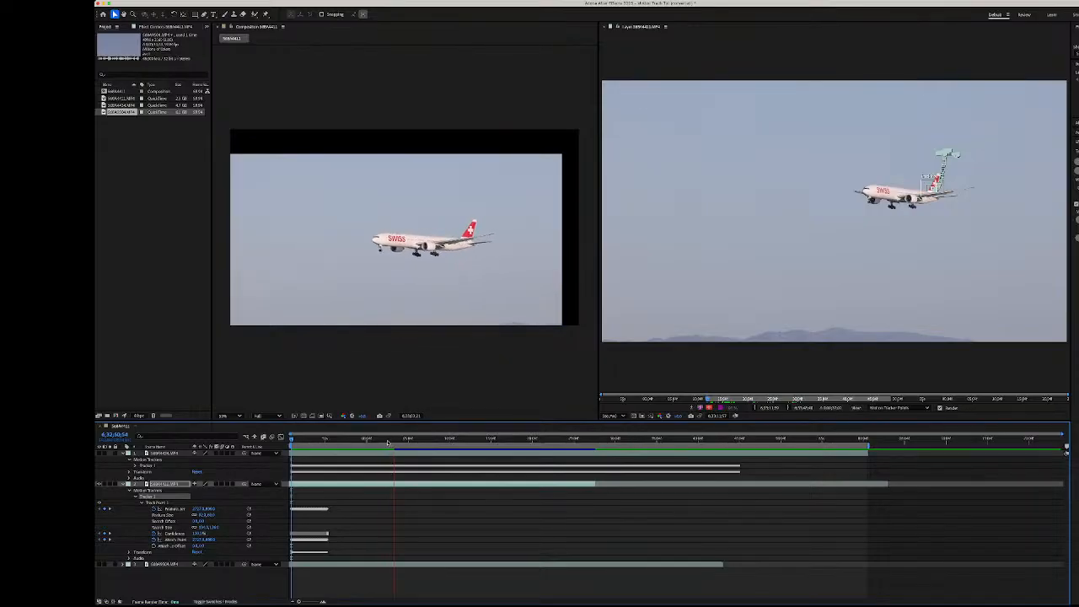
left_click_drag(379, 442, 279, 472)
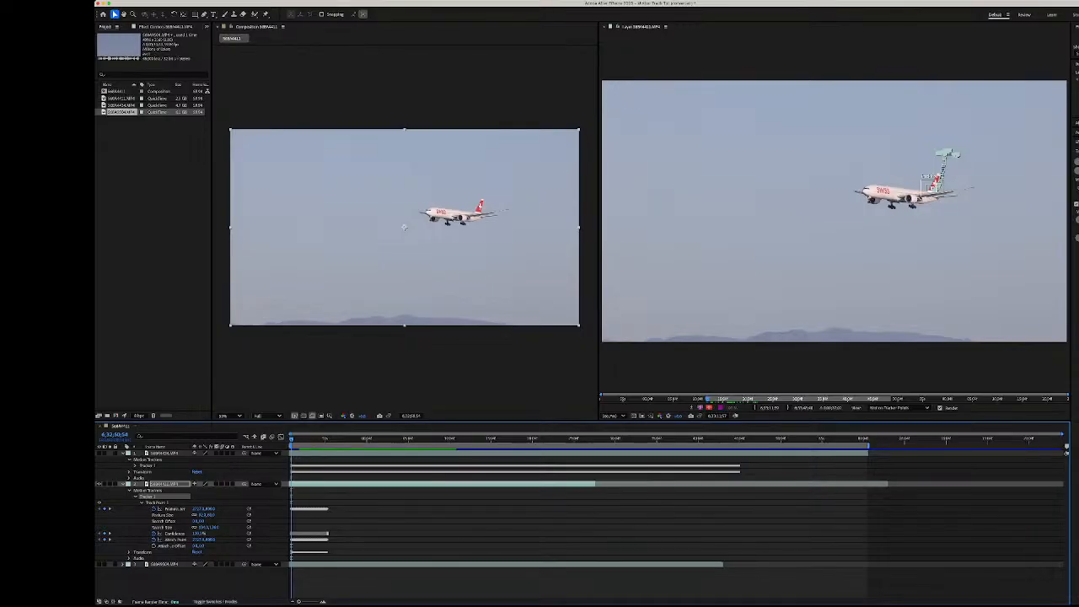
- Delete all motion trackers from the Swiss plane layer and collapse the two expanded layers
left_click(1077, 171)
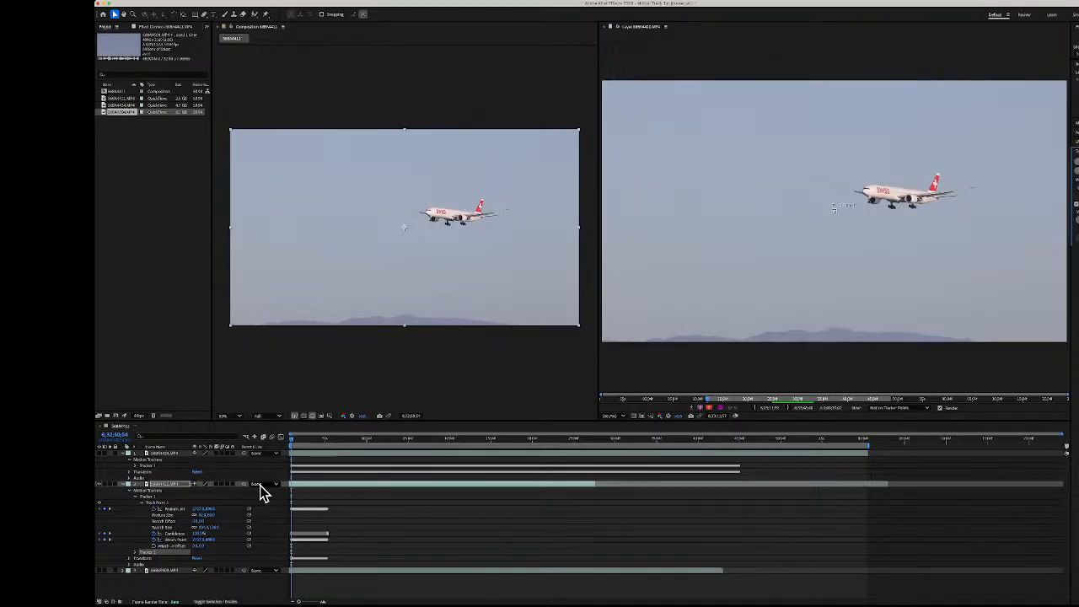
left_click(164, 503)
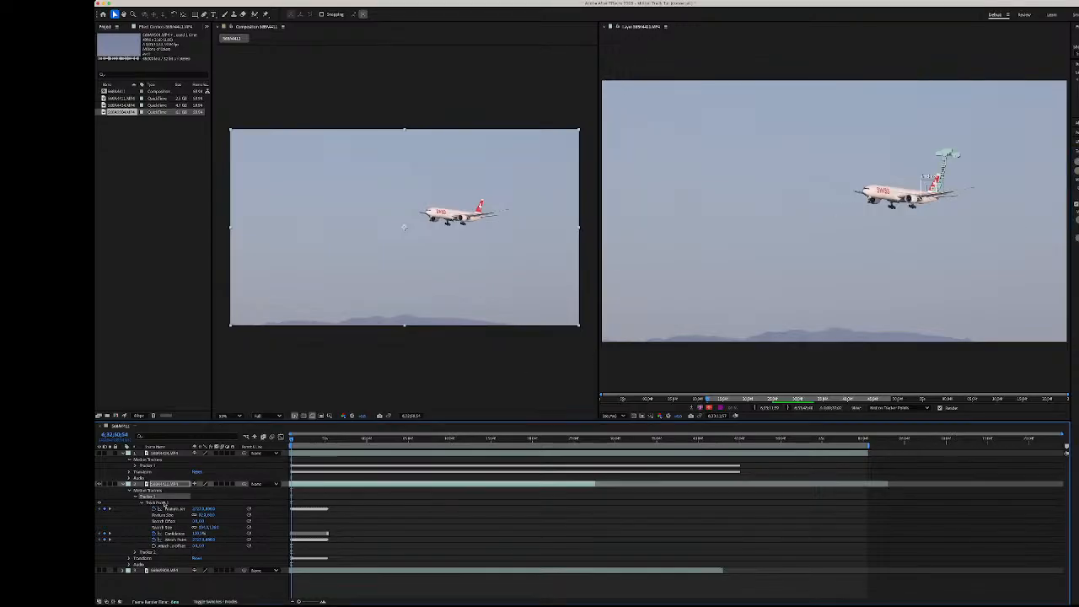
key("Delete")
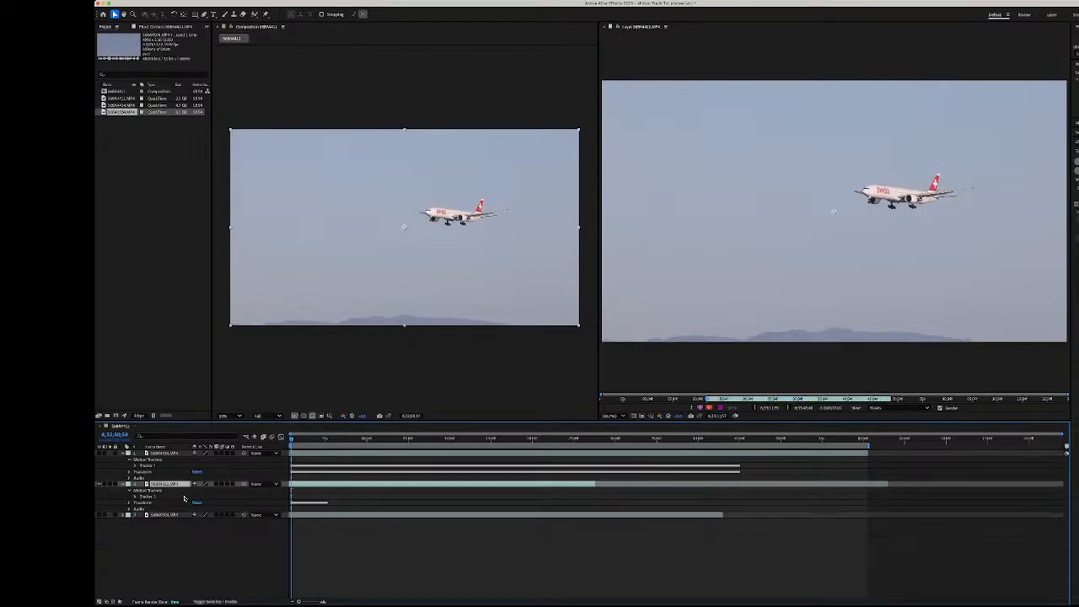
key("Delete")
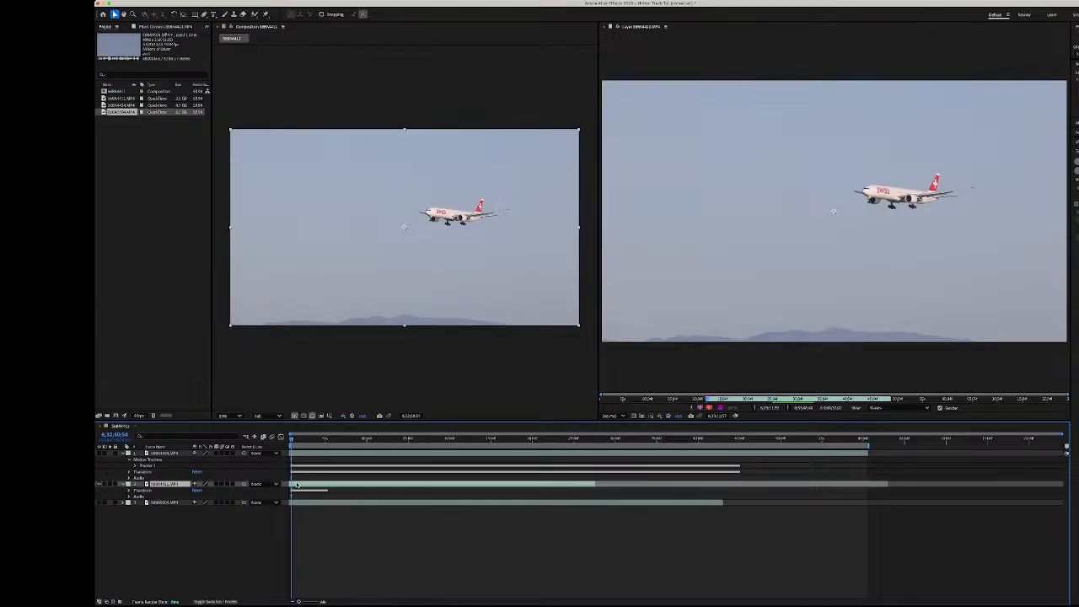
left_click(125, 485)
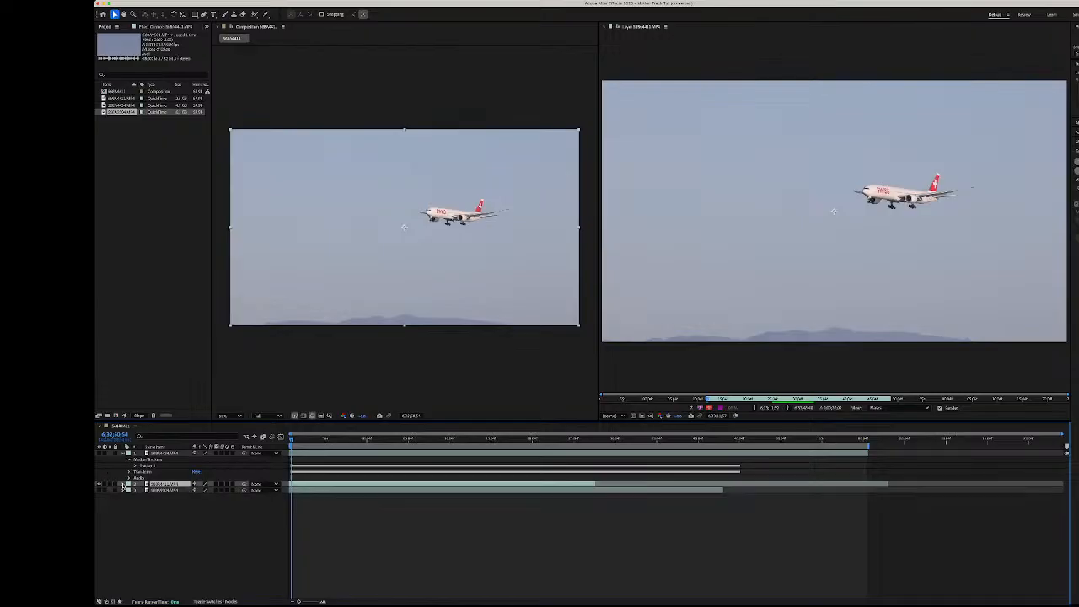
left_click(124, 454)
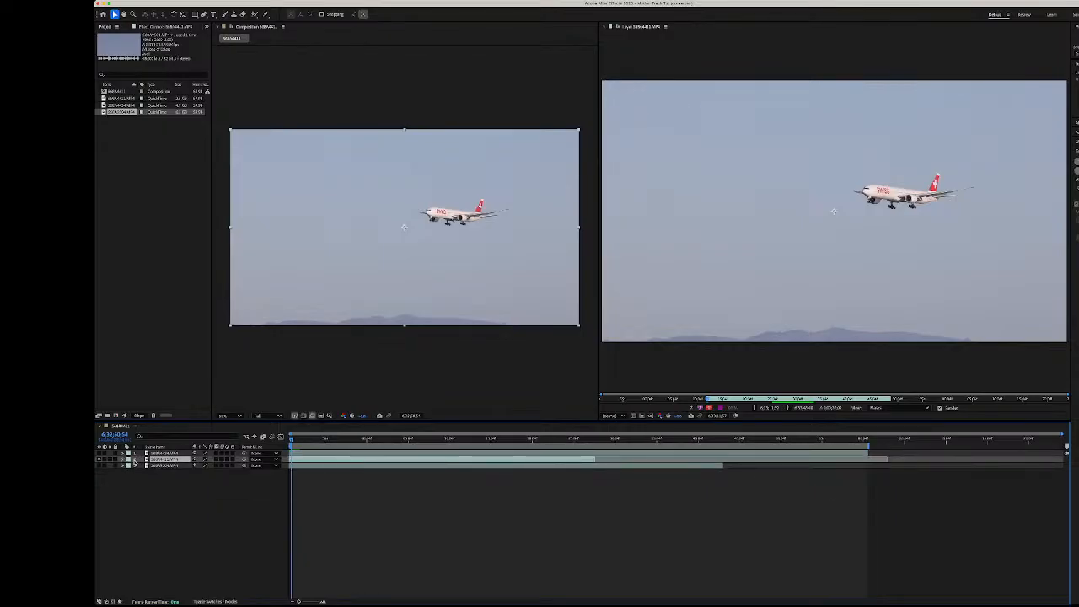
- Add a new motion tracker to the Swiss plane layer, place its track point on the tail and resize the tracking boxes
left_click(1077, 171)
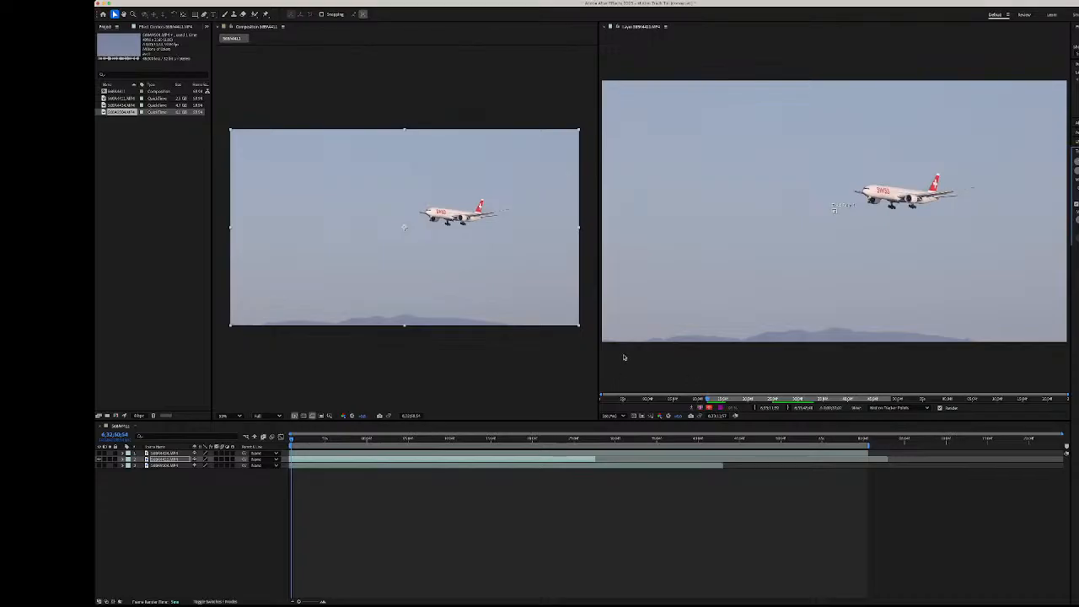
left_click(834, 210)
left_click_drag(831, 214, 936, 181)
left_click_drag(941, 191, 939, 189)
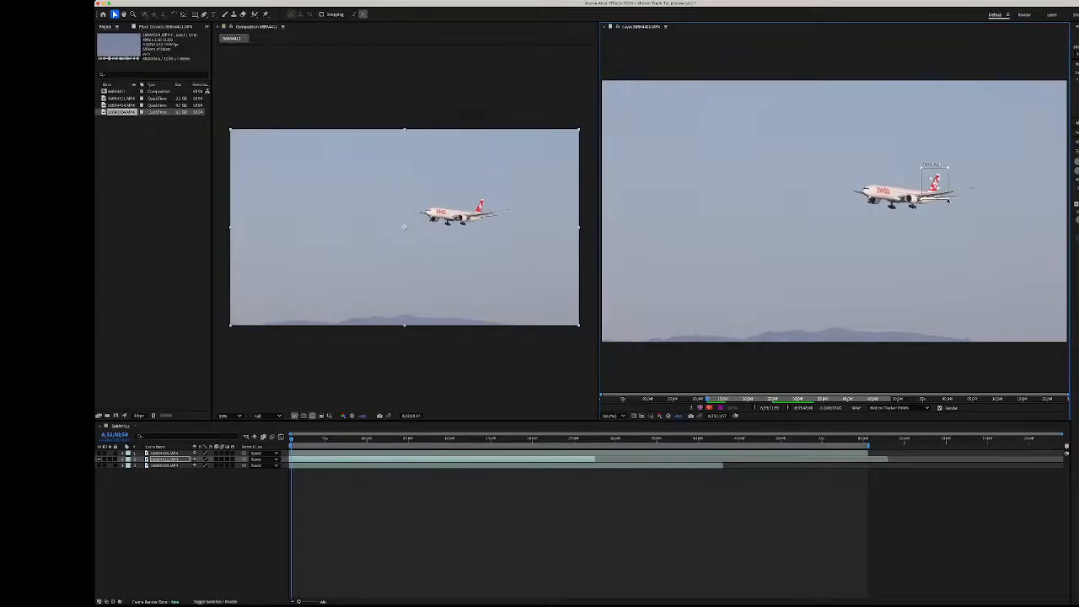
left_click_drag(948, 201, 946, 198)
left_click(1078, 229)
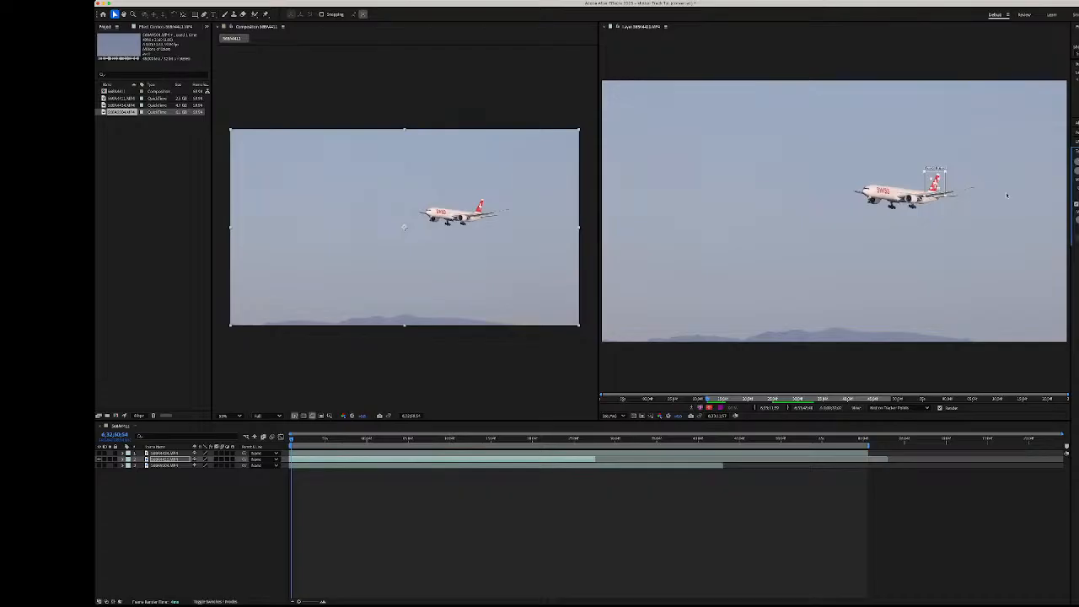
scroll(936, 188, "down", 2)
scroll(938, 213, "up", 4)
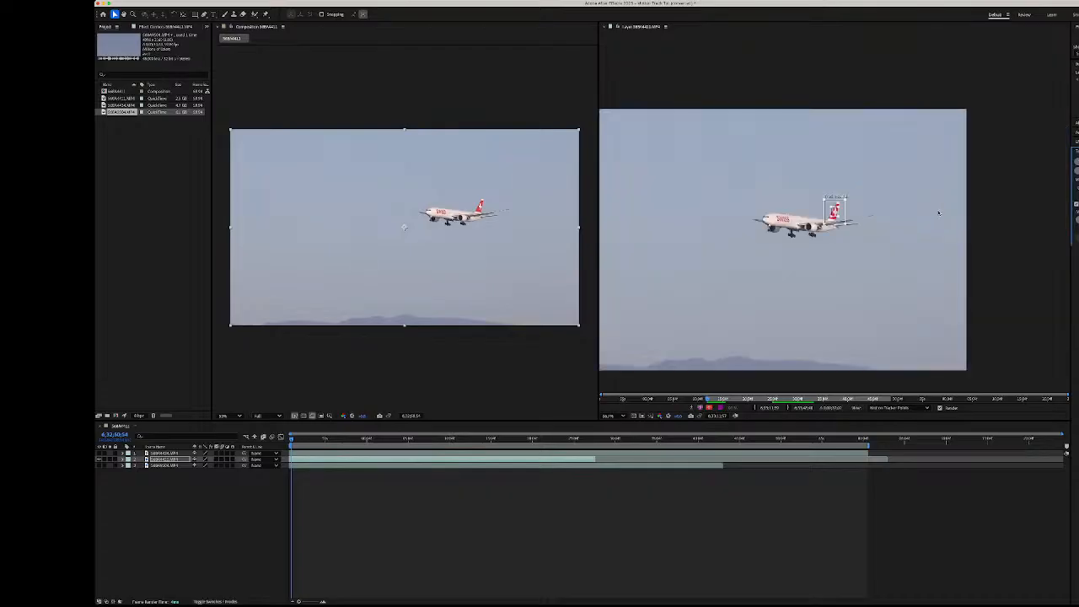
scroll(944, 212, "down", 2)
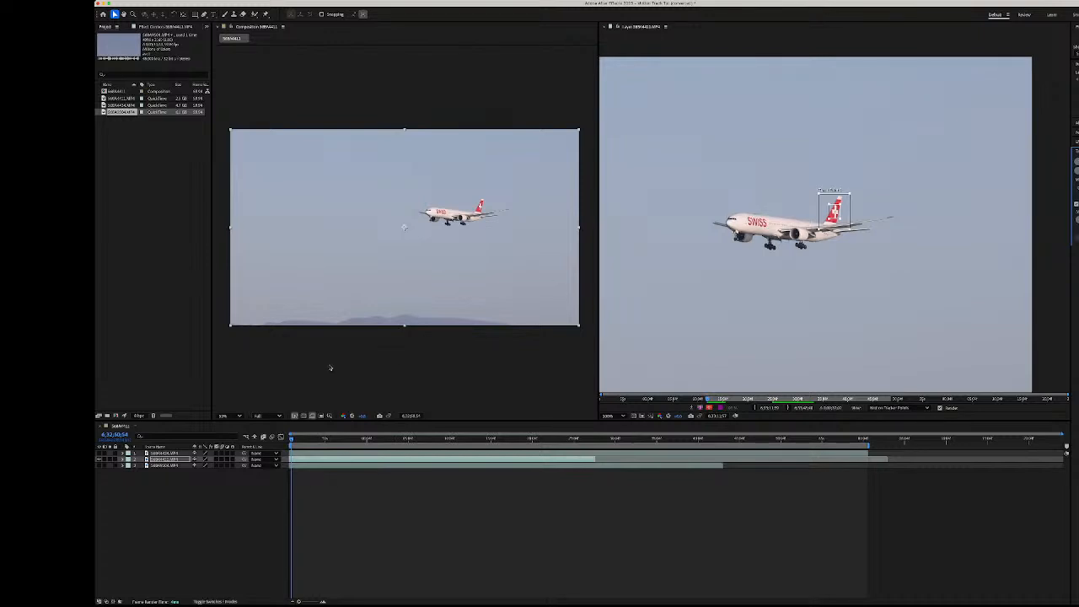
- Trim the first couple of seconds off the Swiss plane layer and slide it back to the composition's start
left_click_drag(292, 439, 306, 442)
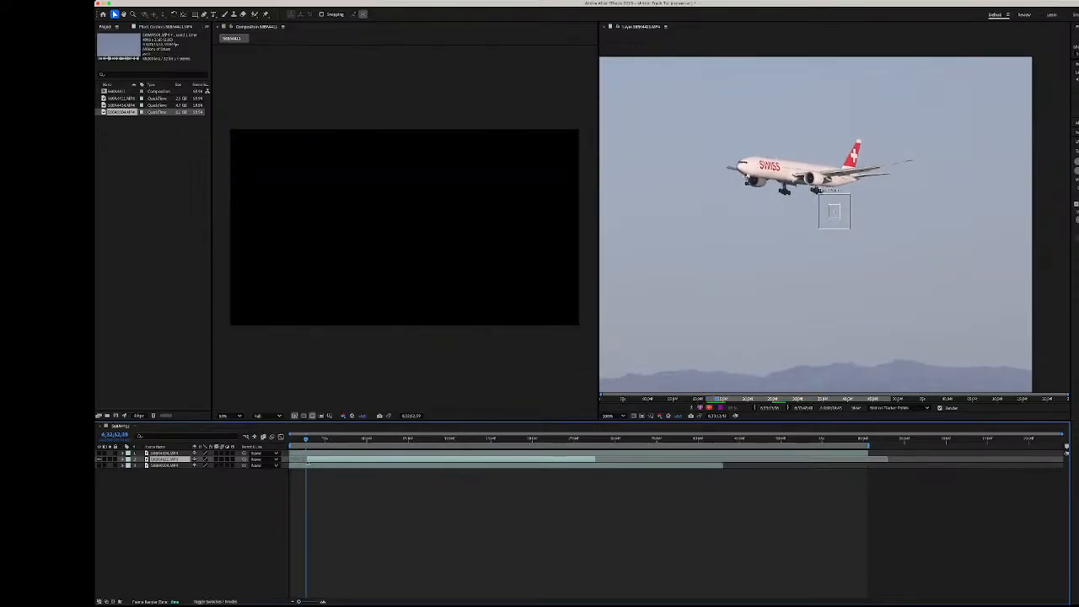
left_click_drag(314, 462, 332, 439)
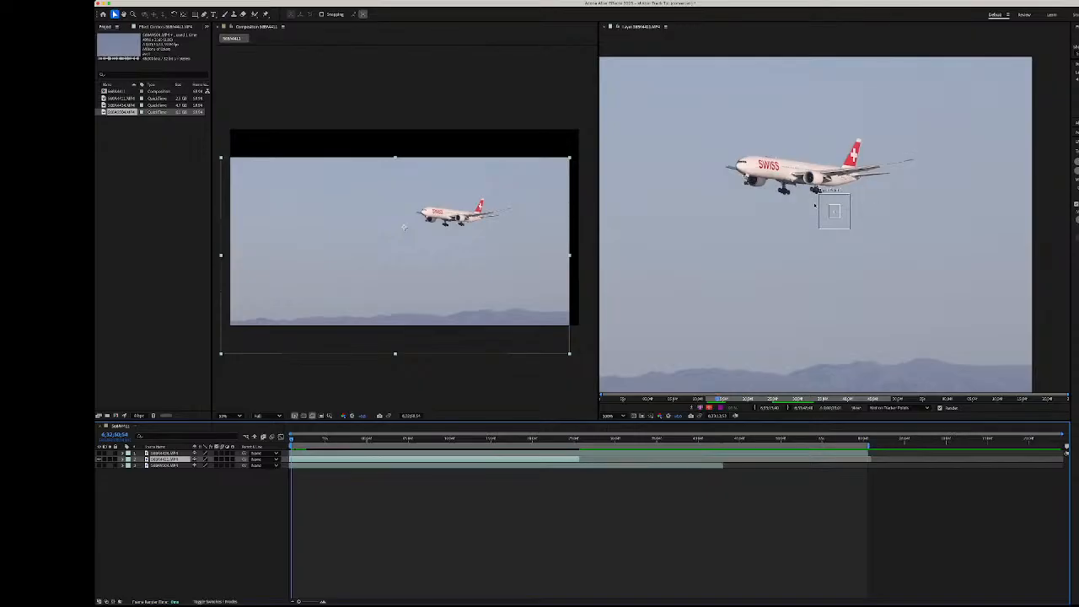
- Reposition the track point on the Swiss plane's tail, analyze its motion forward and reveal the tracker in the timeline
left_click_drag(833, 209, 854, 157)
left_click(1078, 229)
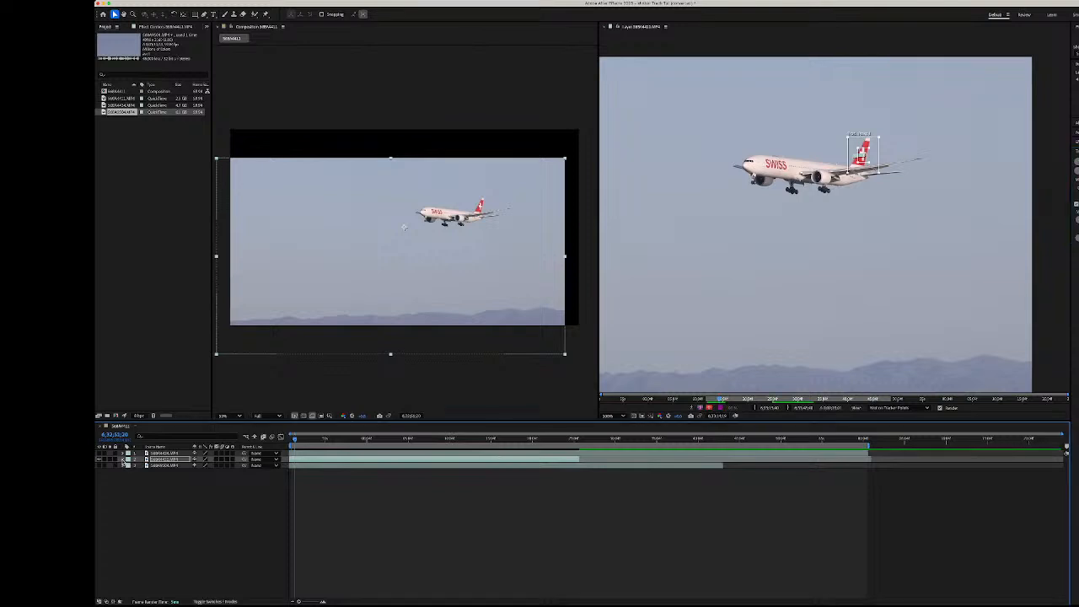
left_click(124, 459)
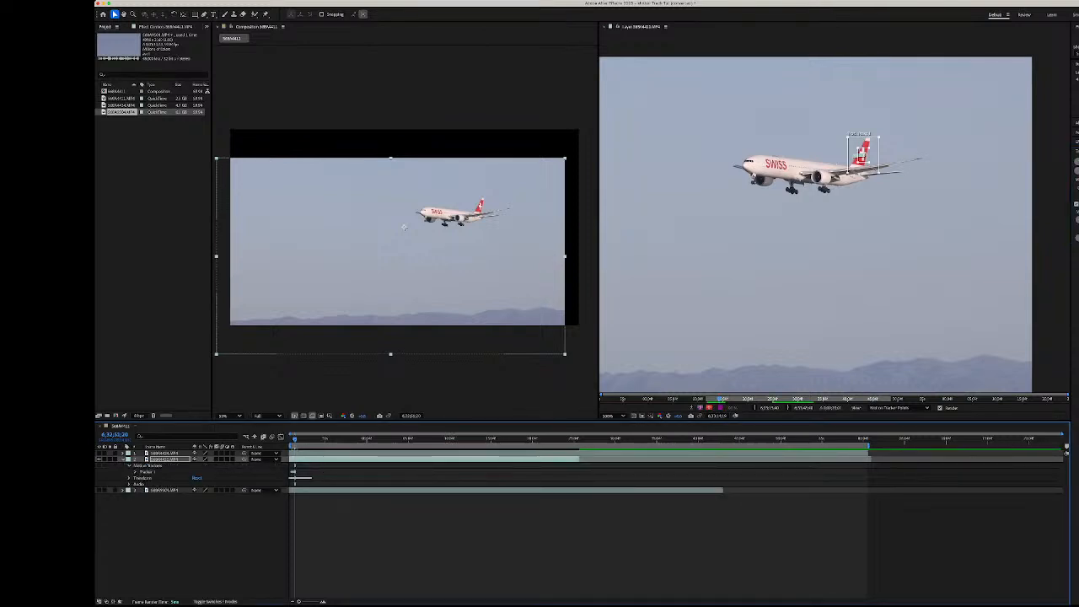
key("equal")
key("equal")
key("equal")
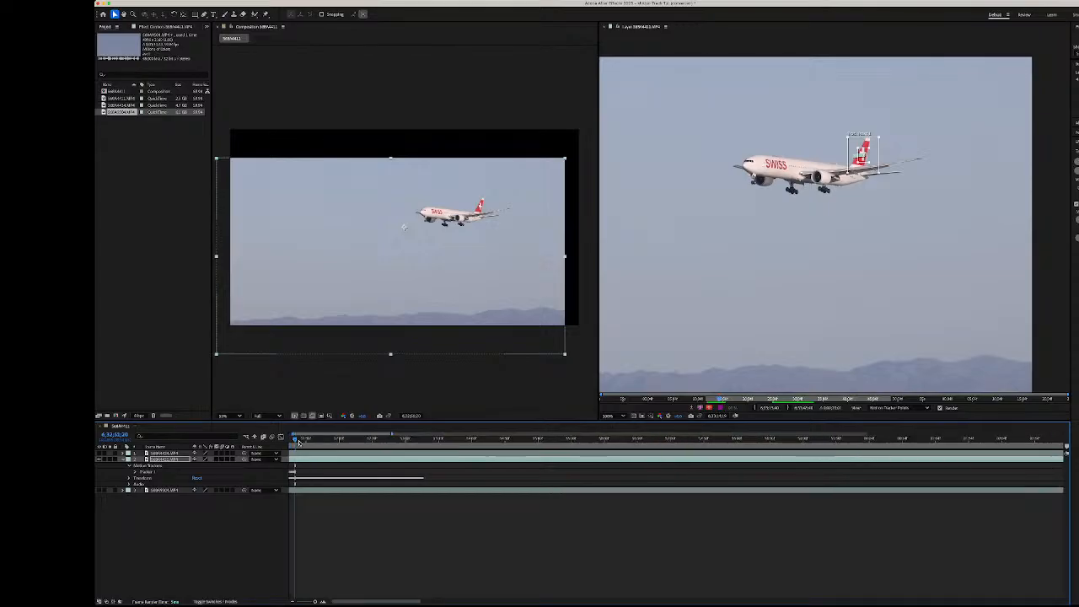
- Return to the composition's start and expand the Swiss plane tracker's track point to inspect its keyframes
left_click_drag(296, 440, 279, 443)
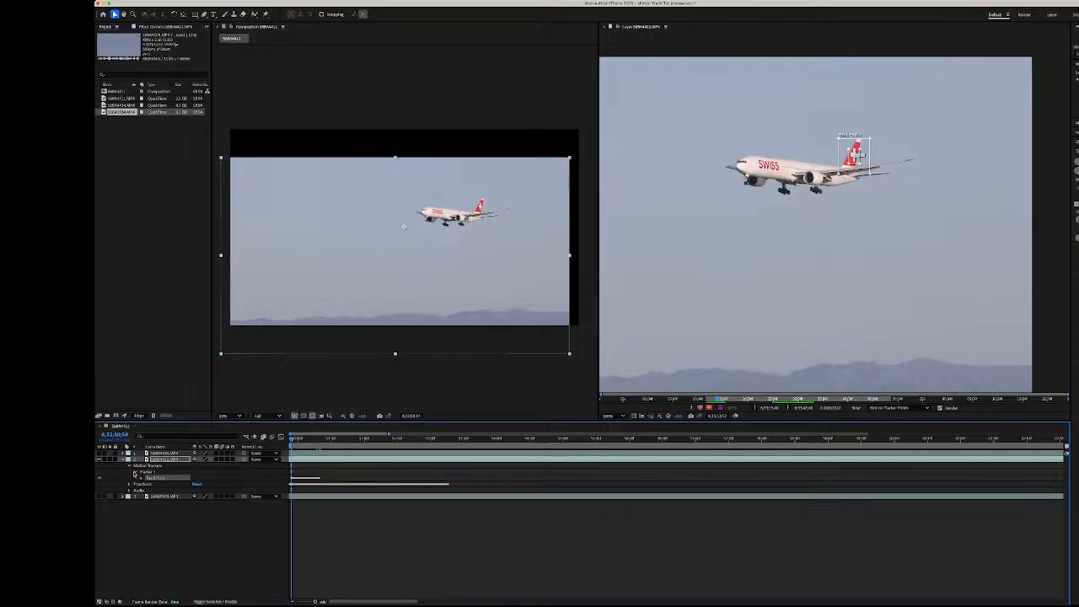
left_click(134, 473)
left_click(140, 479)
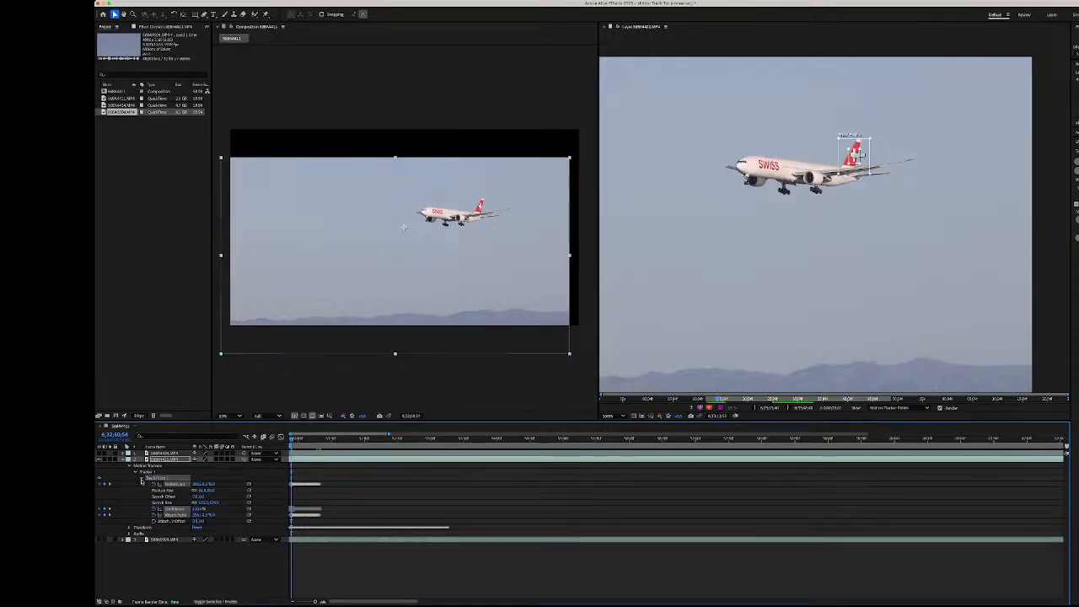
key("equal")
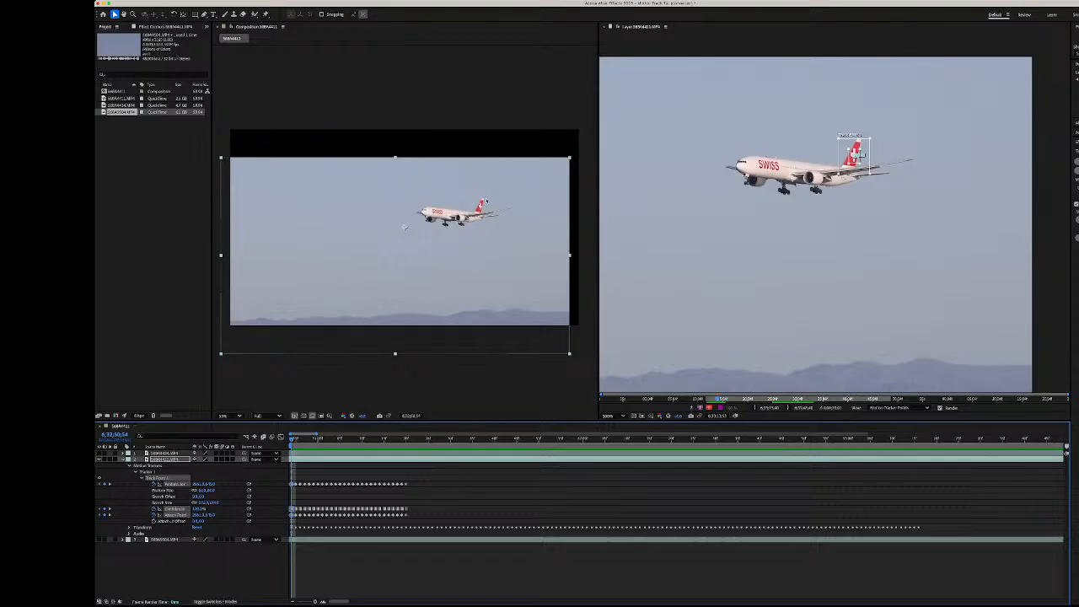
- Continue analyzing the Swiss plane tail's motion forward until the tracker covers a longer stretch of the clip
scroll(551, 217, "down", 2)
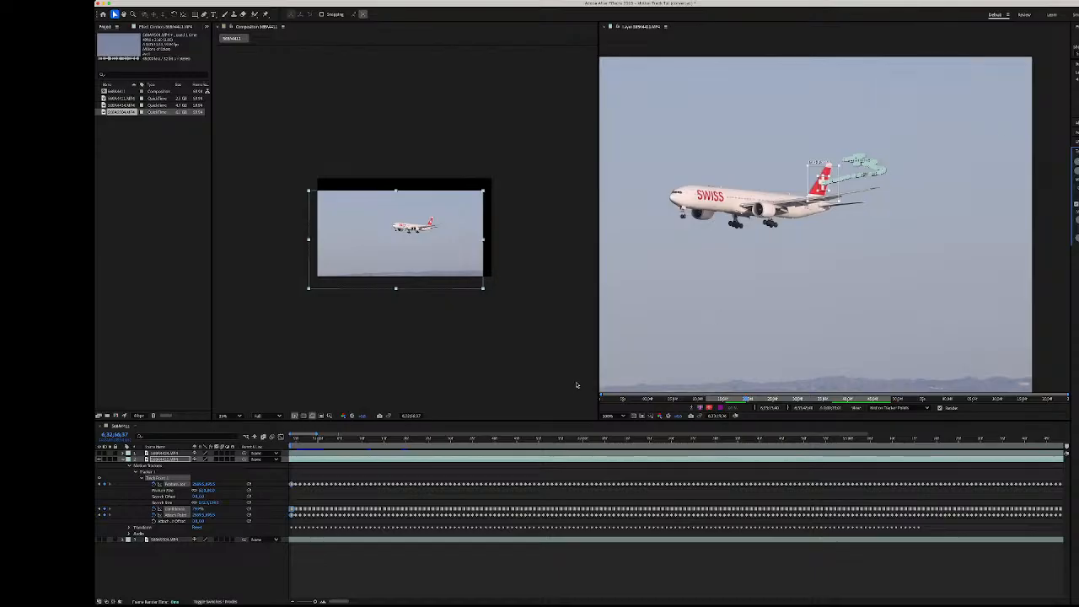
scroll(508, 451, "down", 5)
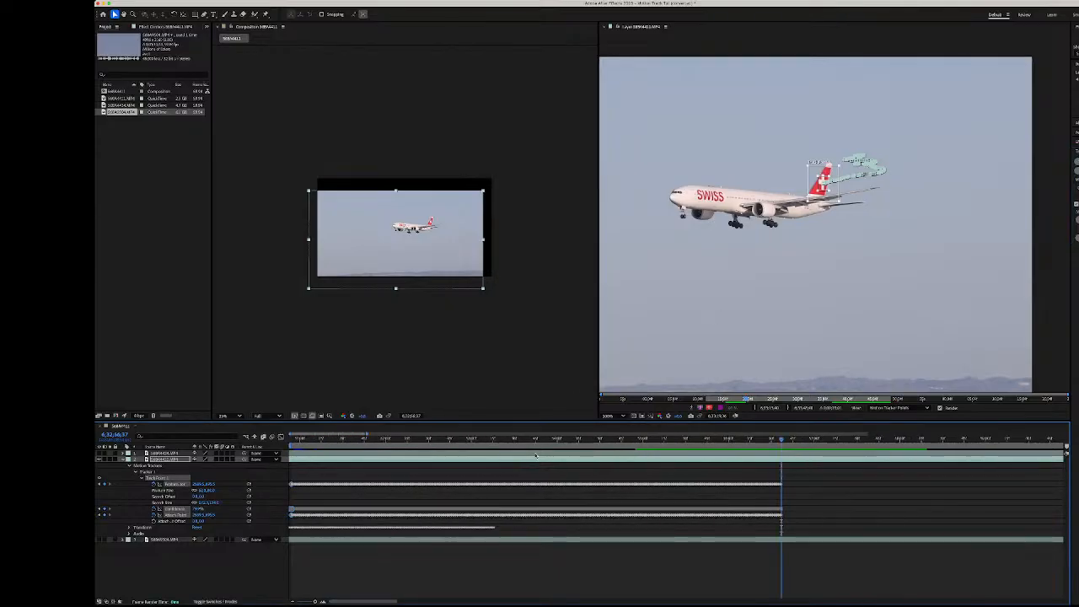
scroll(536, 455, "down", 2)
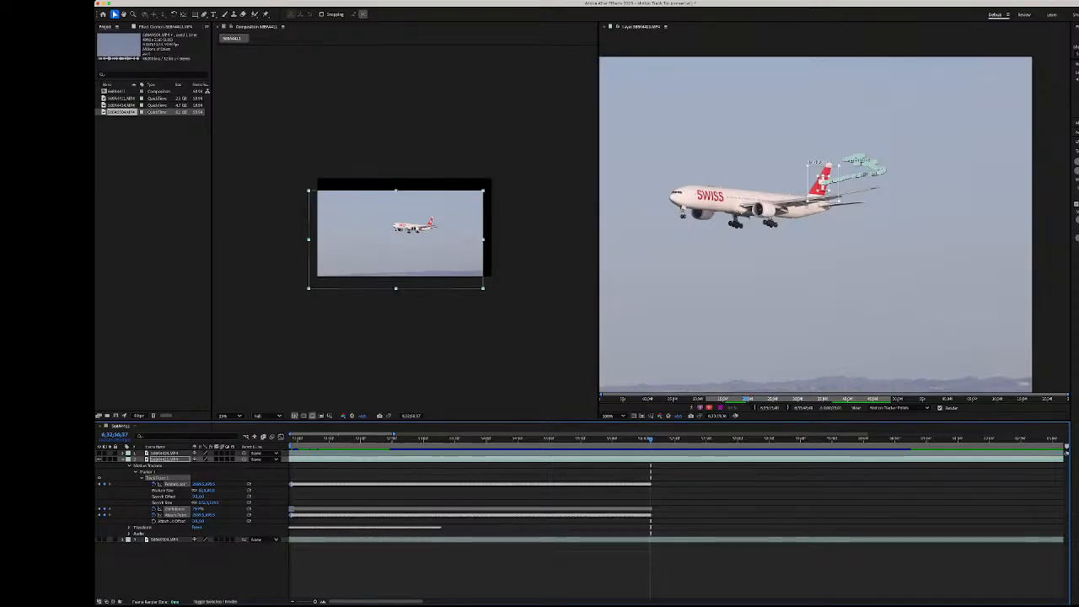
left_click(1078, 229)
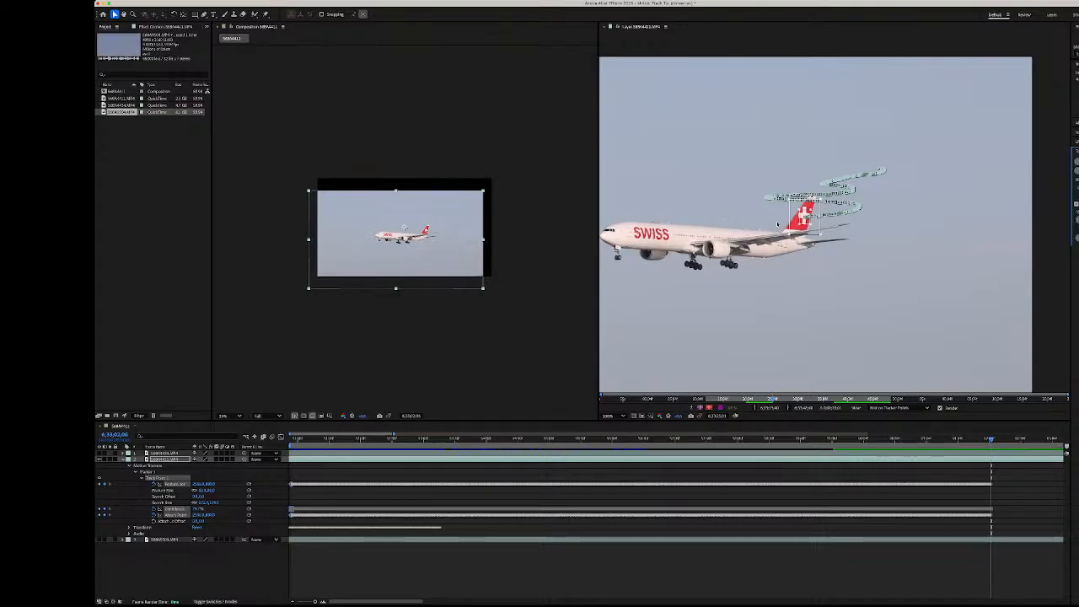
- Fit the whole frame in the layer view and play the composition from its start
left_click_drag(991, 439, 984, 439)
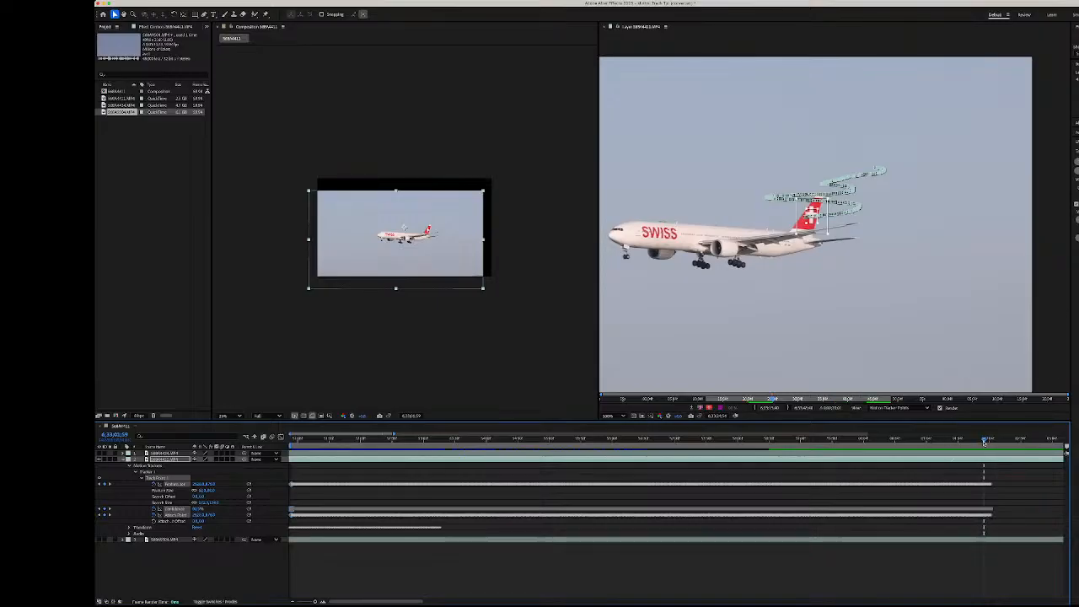
key("minus")
key("minus")
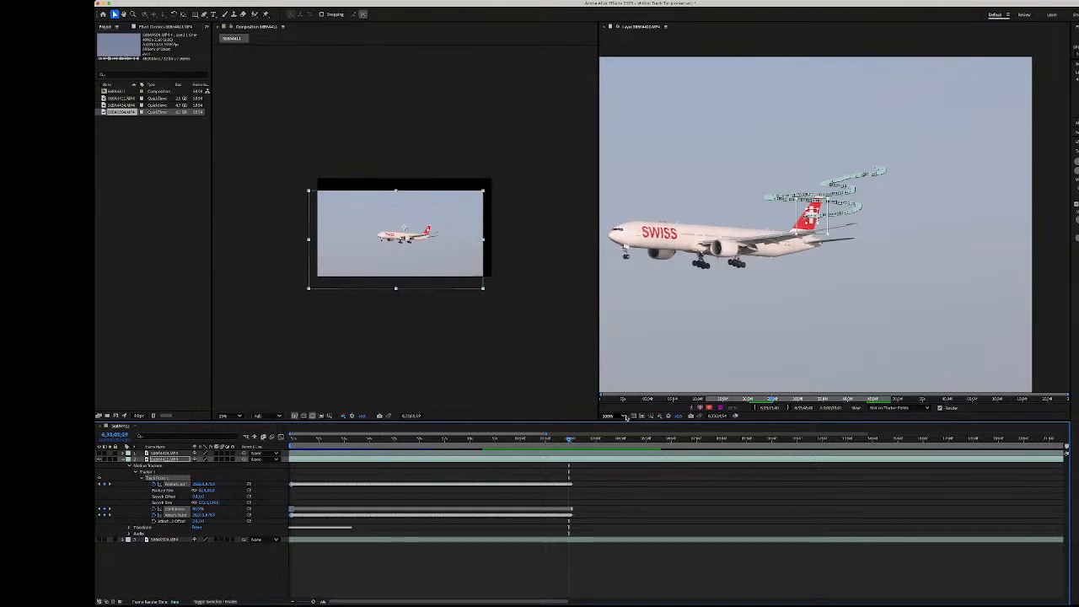
left_click(616, 416)
left_click(619, 429)
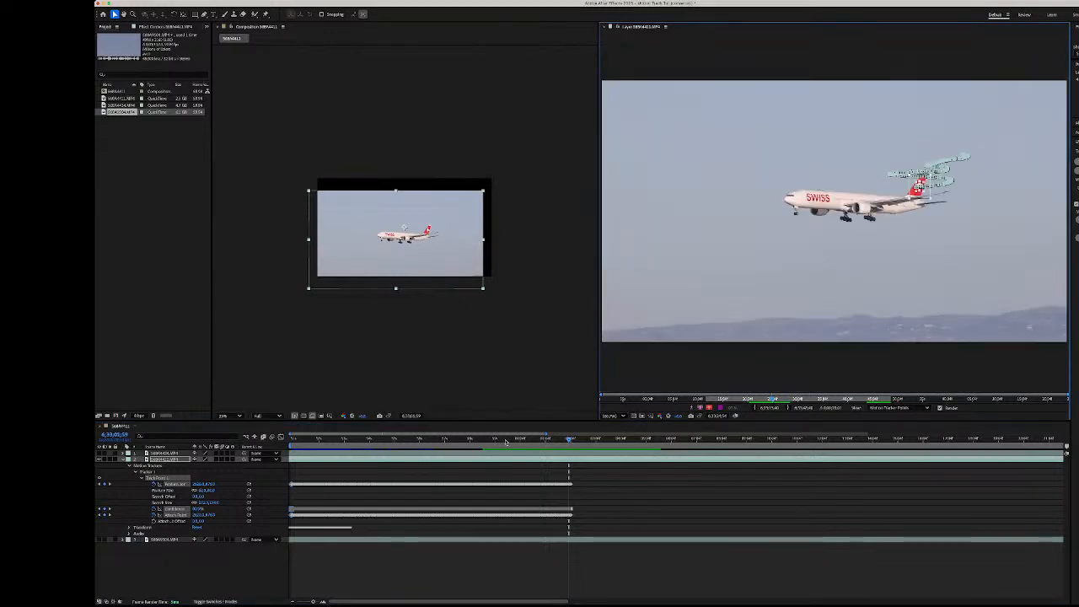
left_click_drag(559, 438, 281, 445)
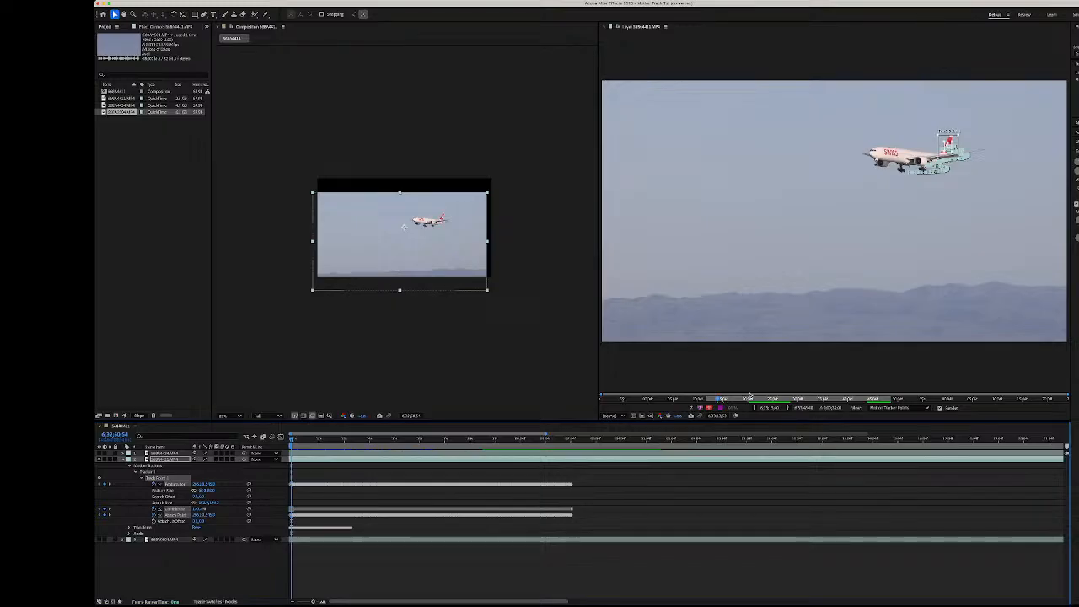
key("space")
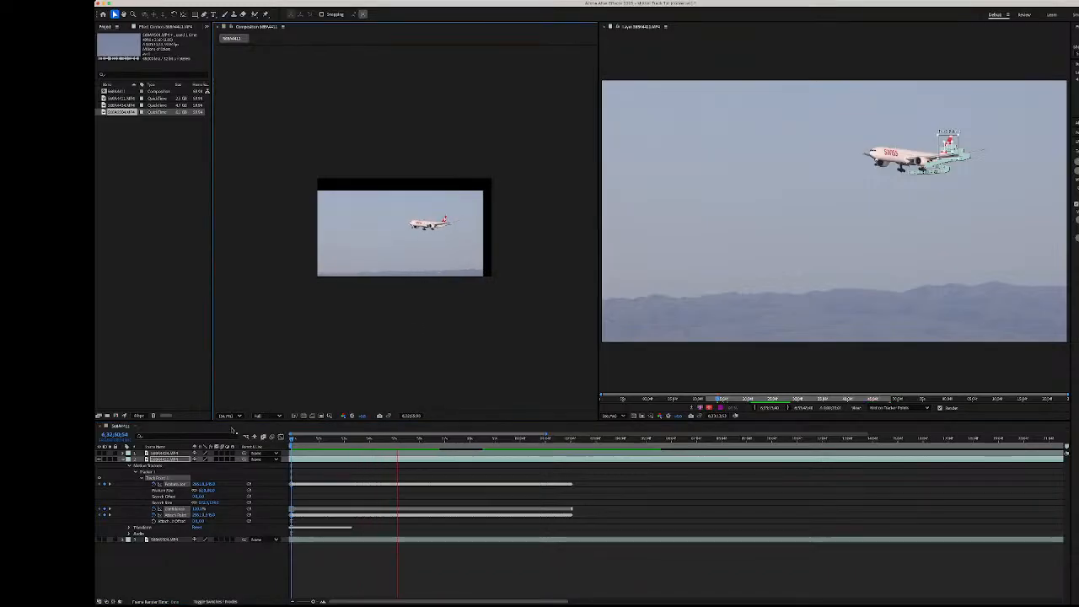
- Replay the Swiss plane composition in the enlarged view to check the stabilization, and return to its start
left_click(295, 439)
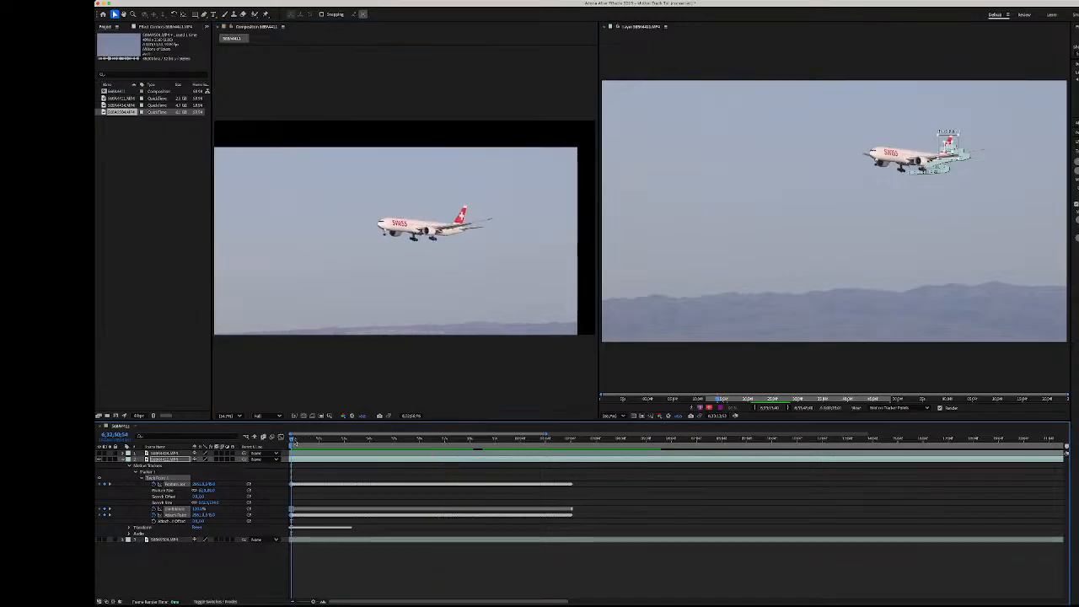
key("space")
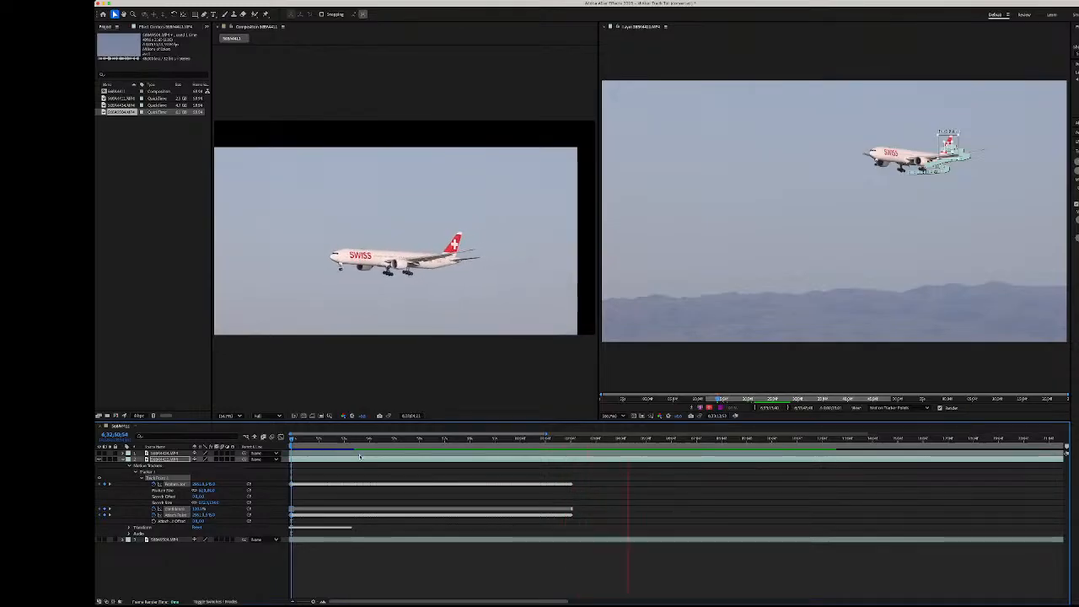
key("space")
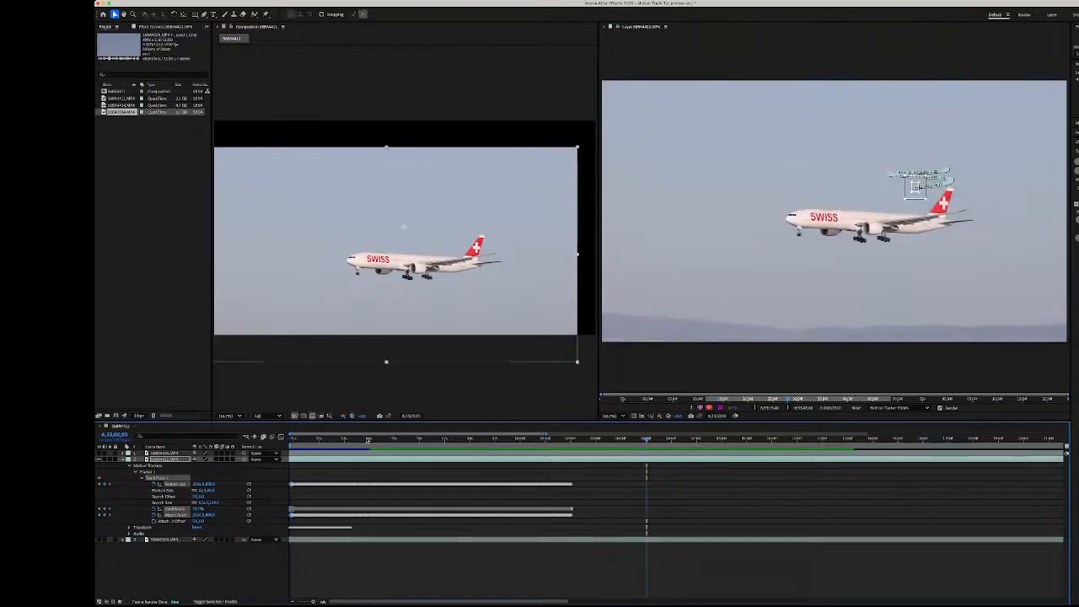
key("space")
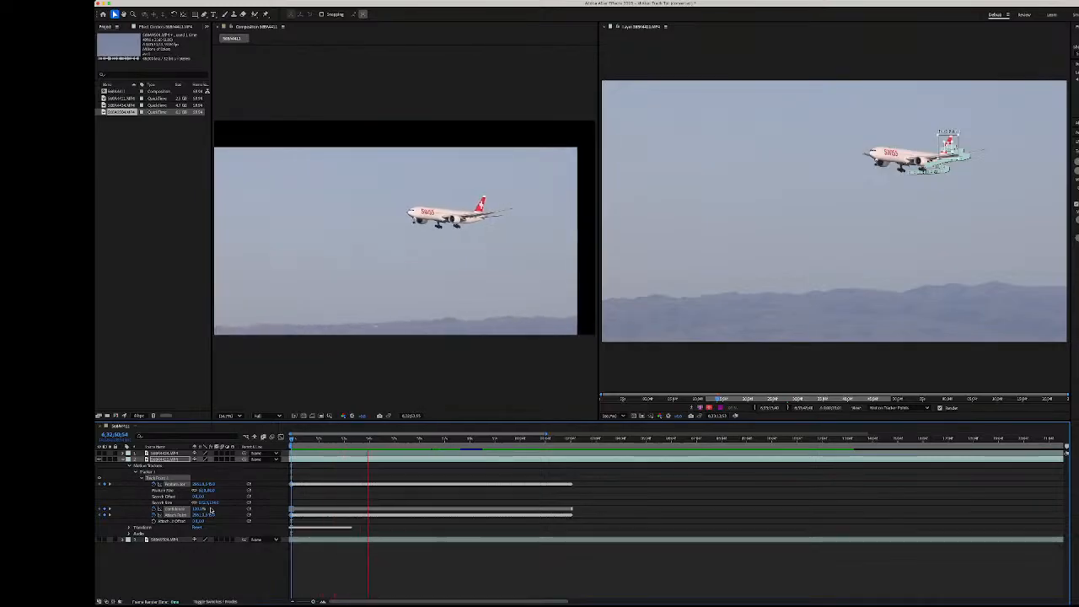
key("space")
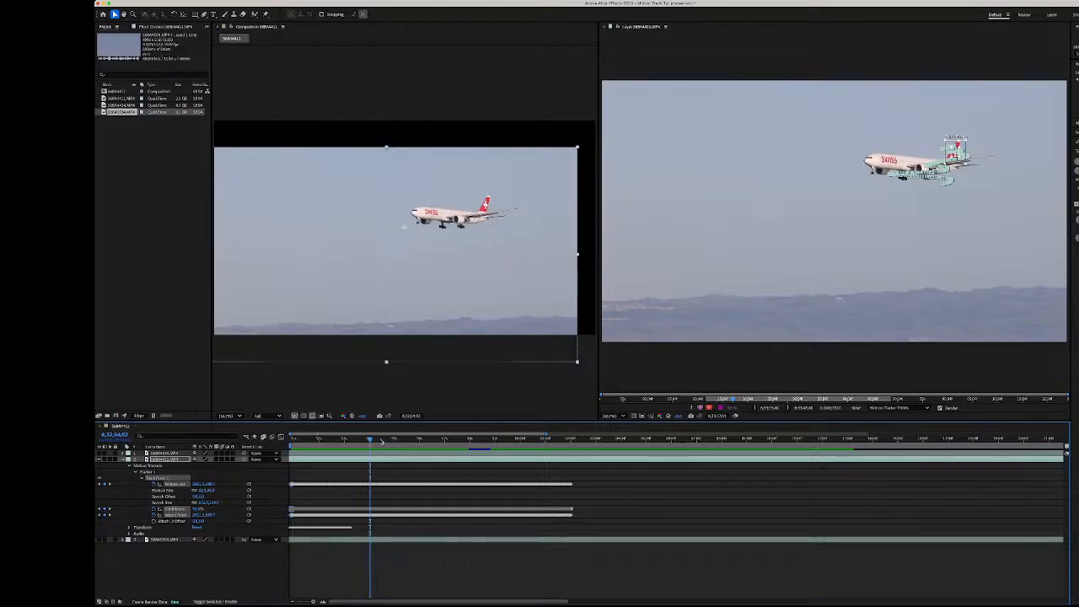
left_click_drag(371, 442, 248, 480)
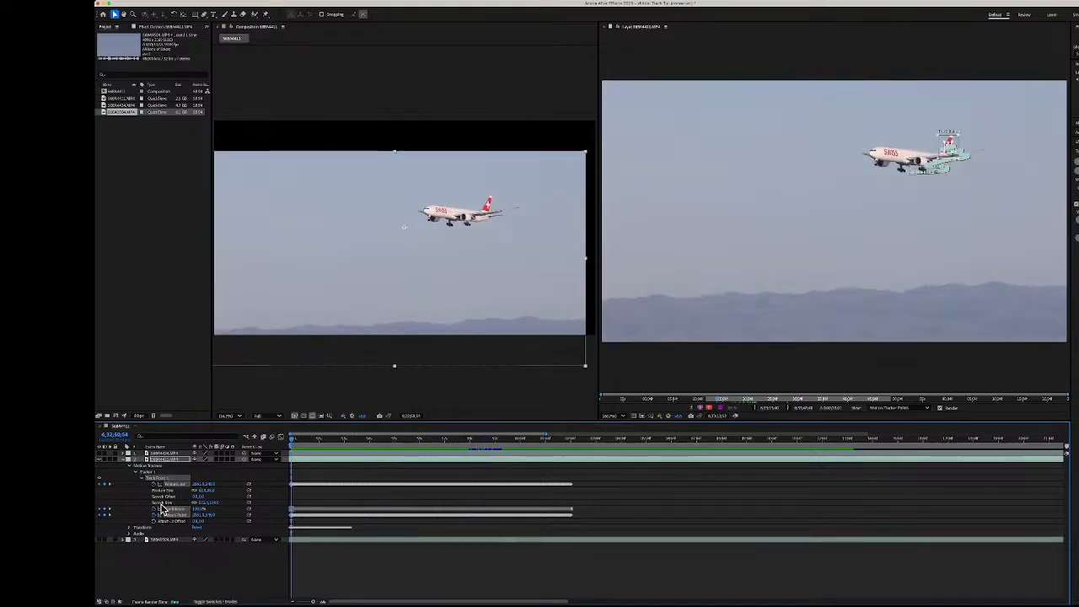
- Expand the Swiss plane layer's transform properties and replay the section covered by the Anchor Point keyframes
left_click(148, 478)
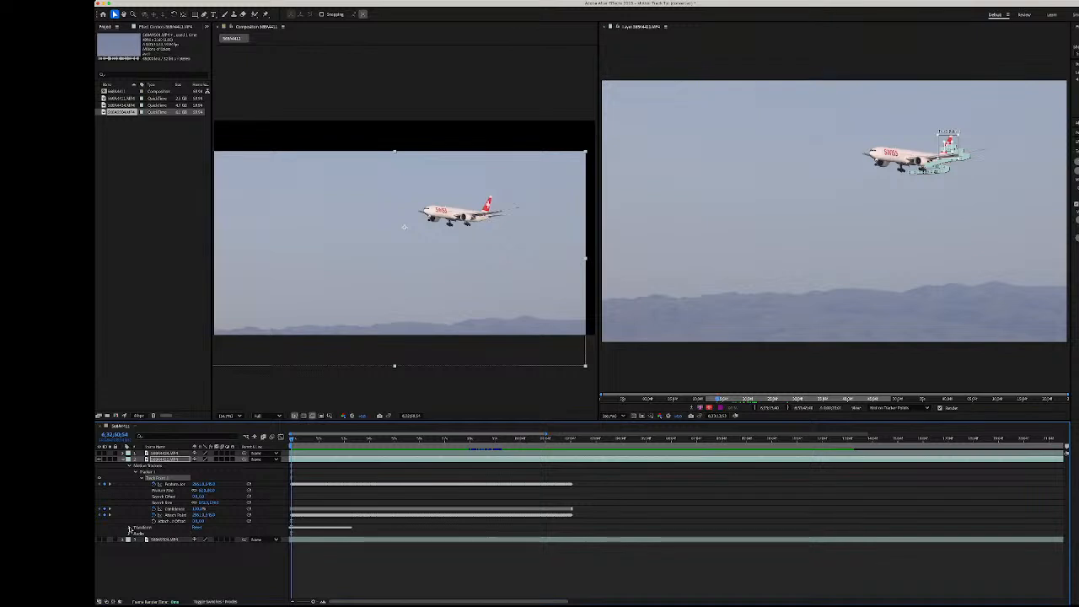
left_click(130, 529)
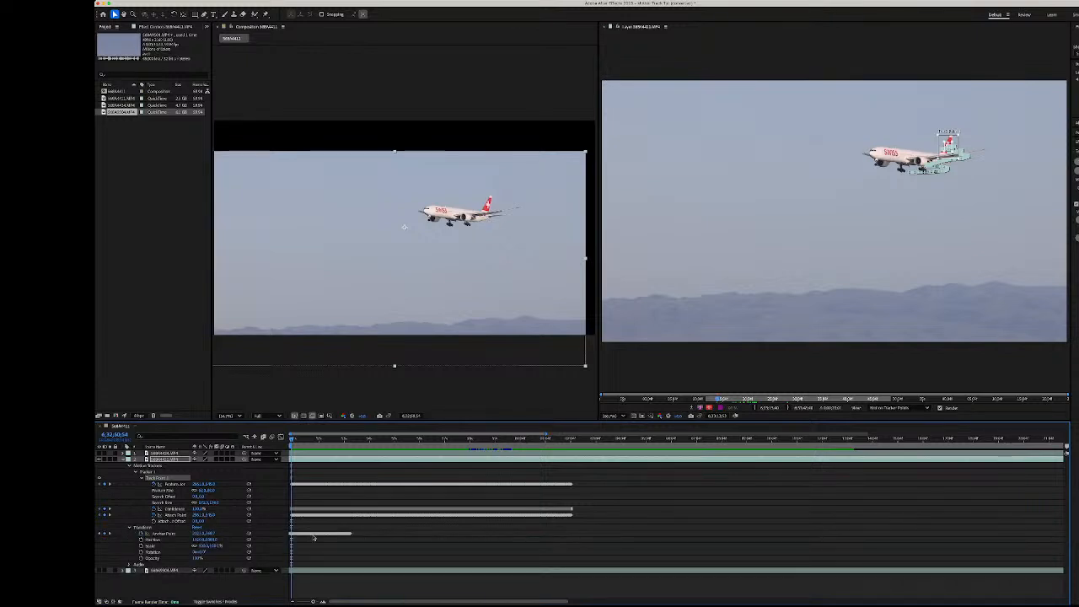
left_click_drag(345, 441, 319, 448)
key("space")
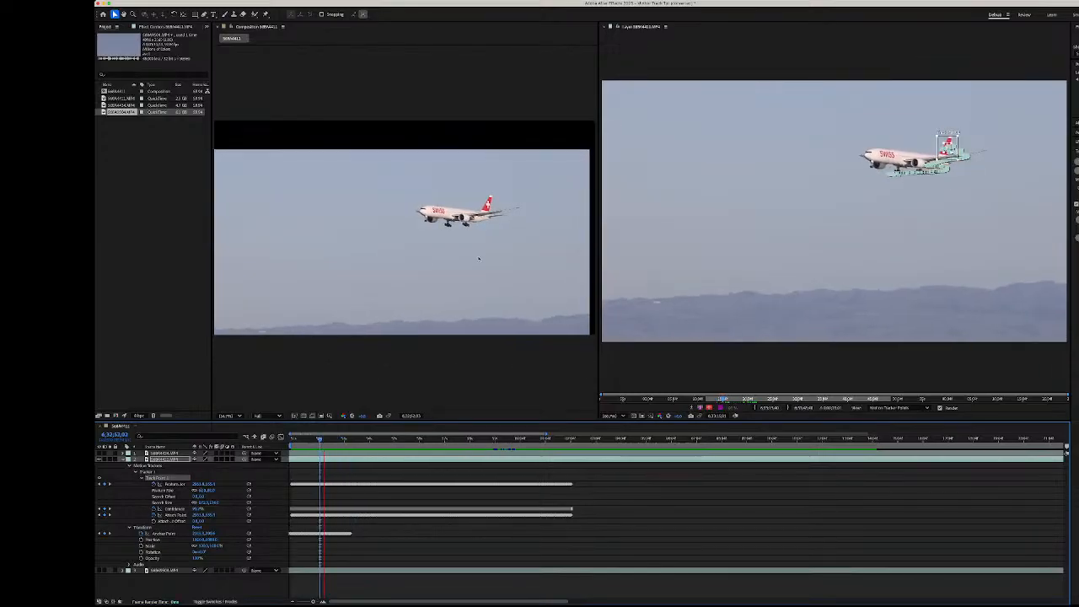
left_click(343, 440)
left_click_drag(343, 443, 278, 469)
key("space")
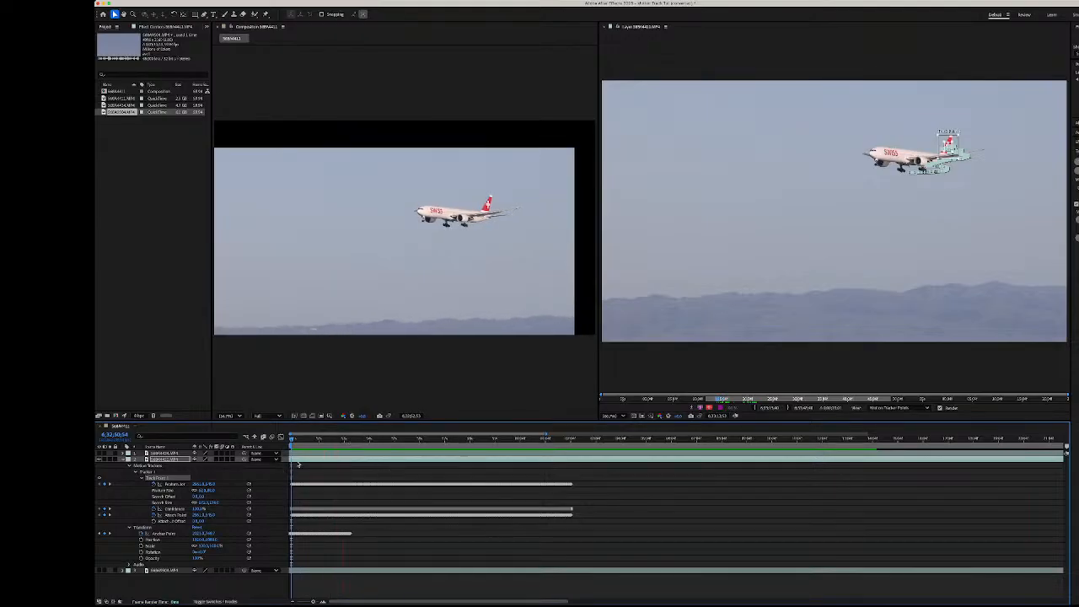
key("space")
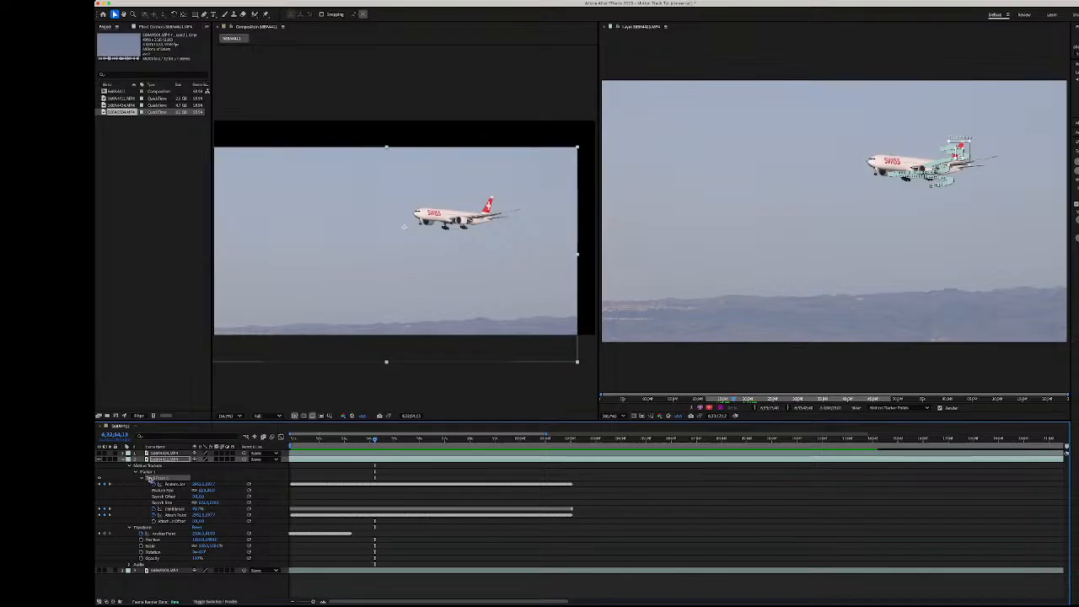
- Delete the tracker from the Swiss plane layer and reset the layer's transform properties
left_click(151, 473)
key("Delete")
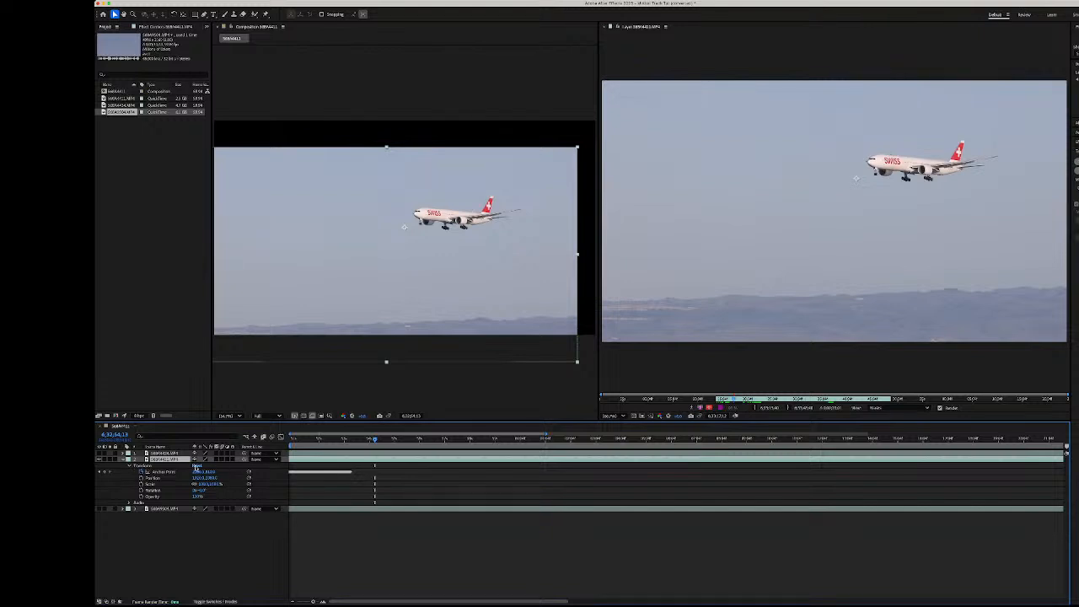
left_click(196, 467)
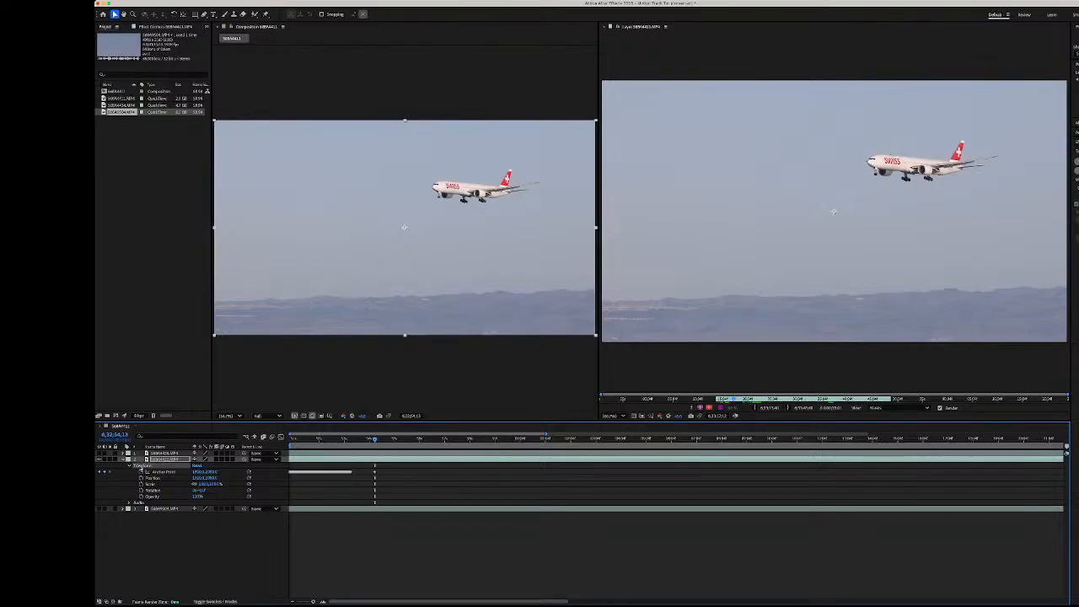
left_click(130, 467)
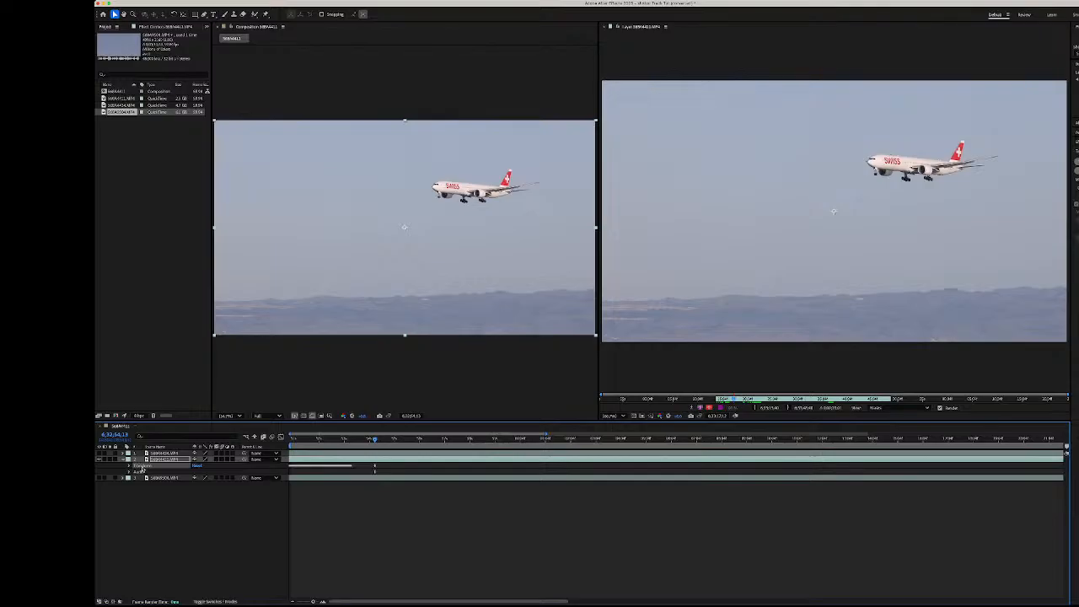
key("Delete")
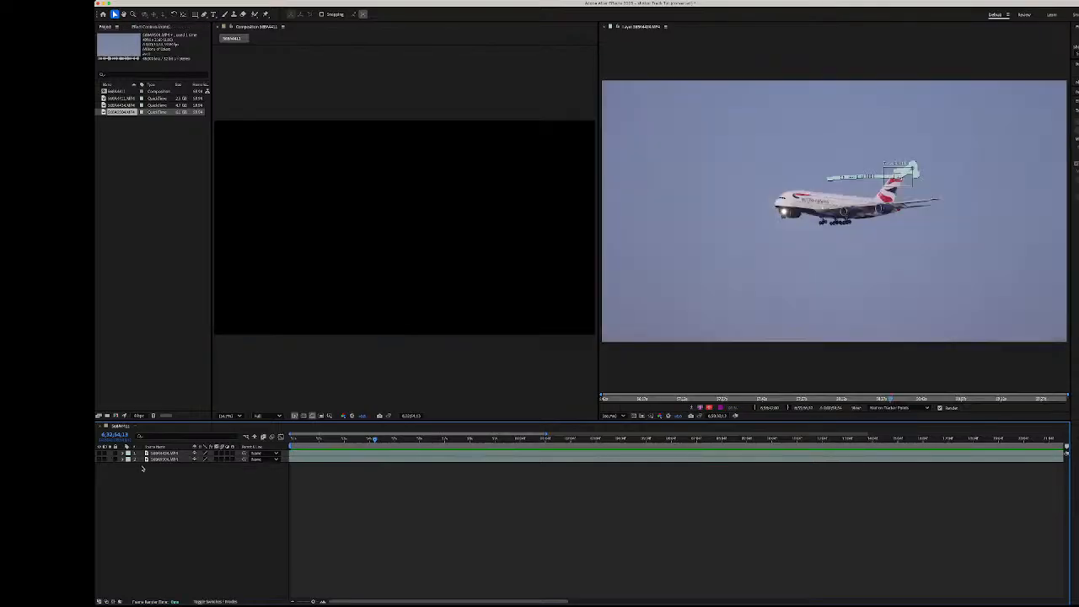
key("super+z")
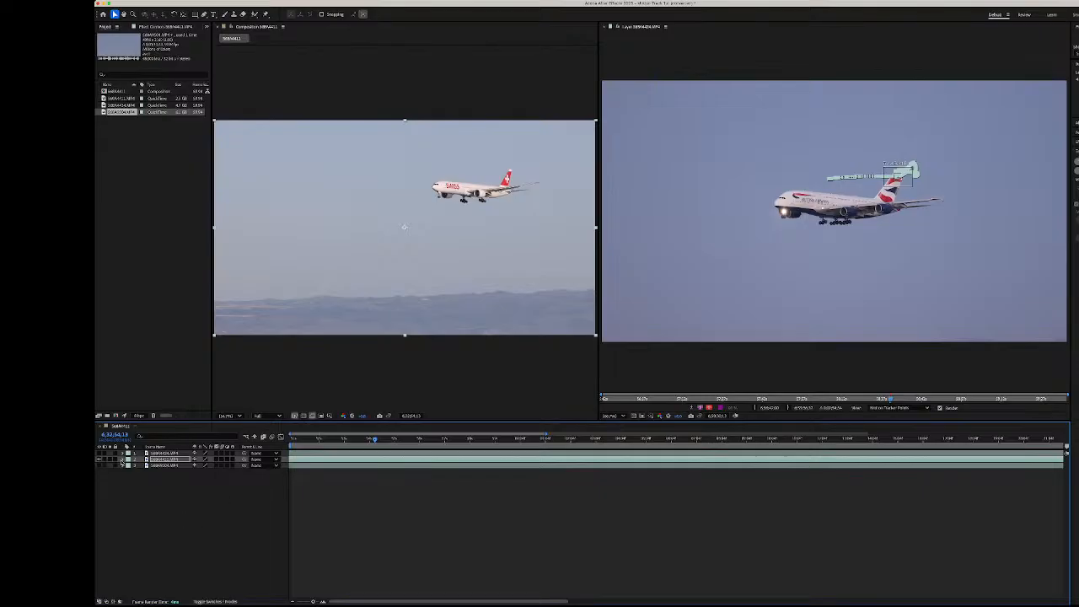
- Remove all Anchor Point keyframes from the Swiss plane layer by turning off that property's animation
left_click(122, 460)
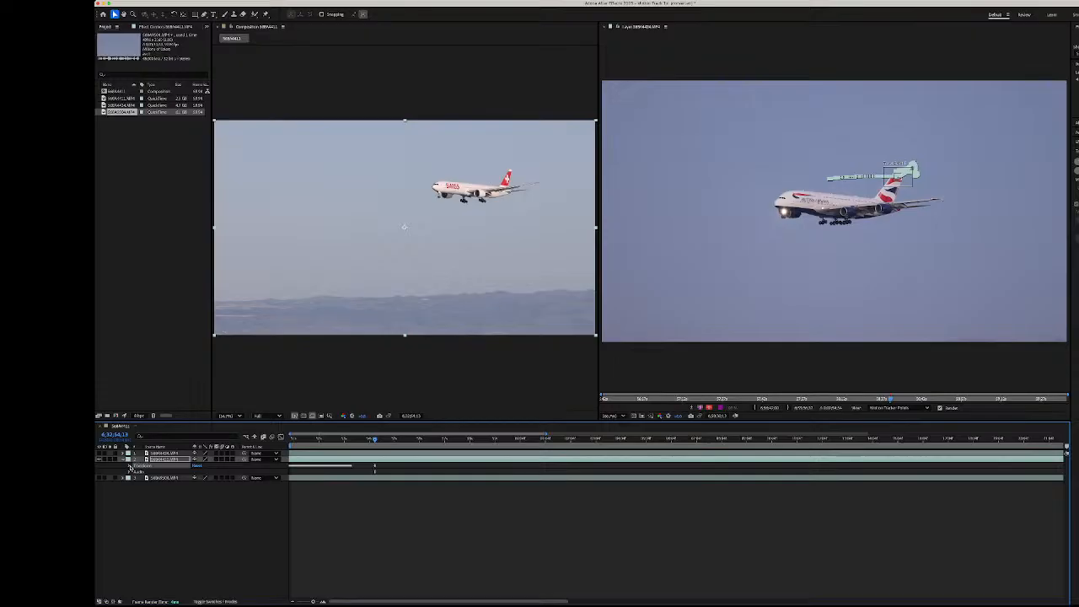
left_click(131, 466)
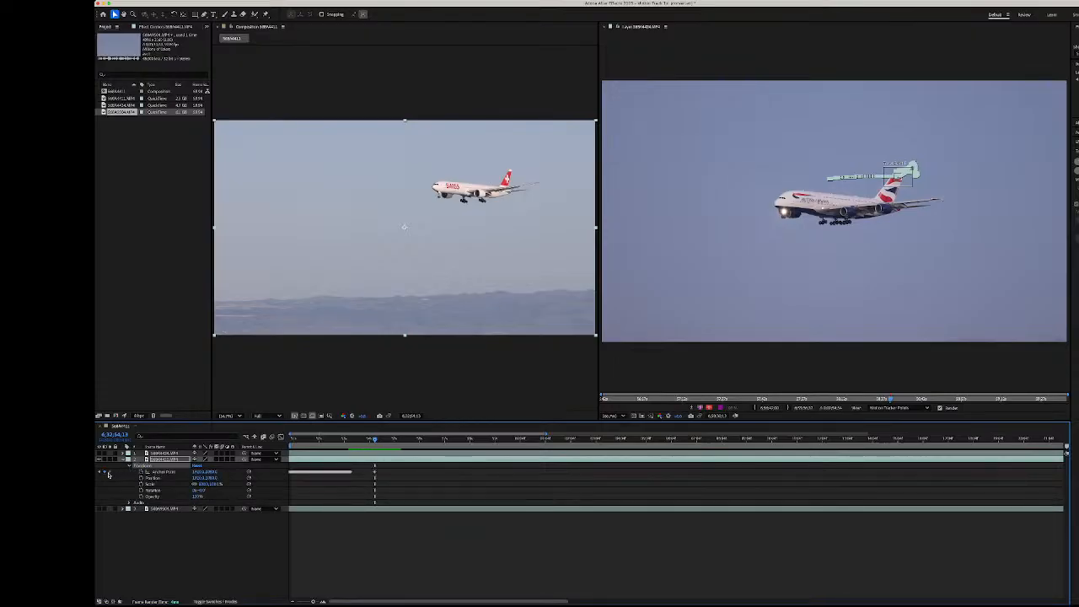
left_click(141, 475)
left_click(142, 473)
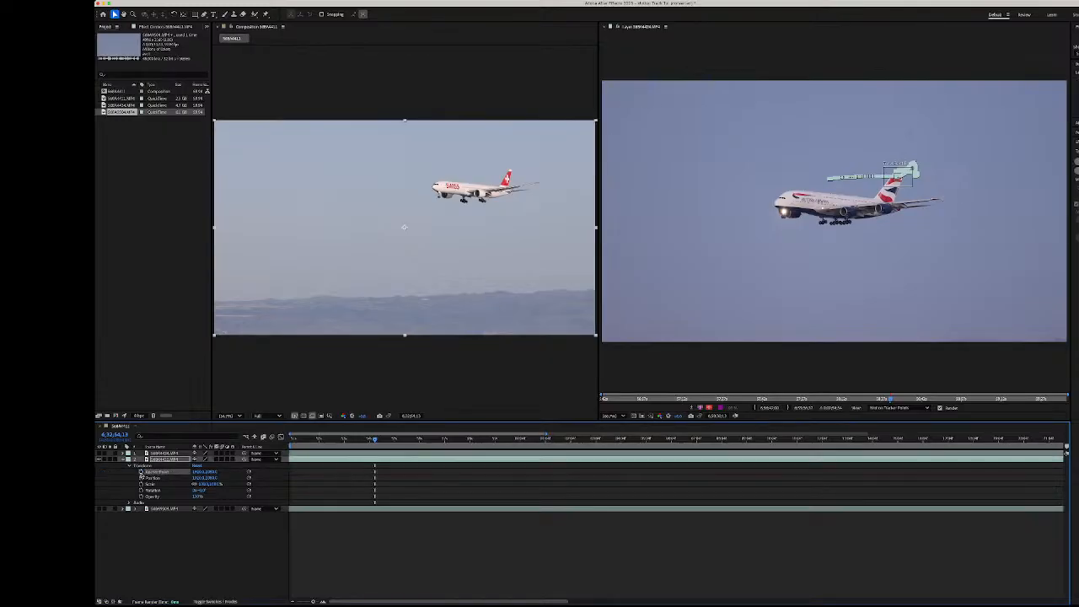
- Scrub and play through the unstabilized Swiss plane footage to examine how the plane moves in the frame
left_click_drag(299, 439, 666, 452)
key("space")
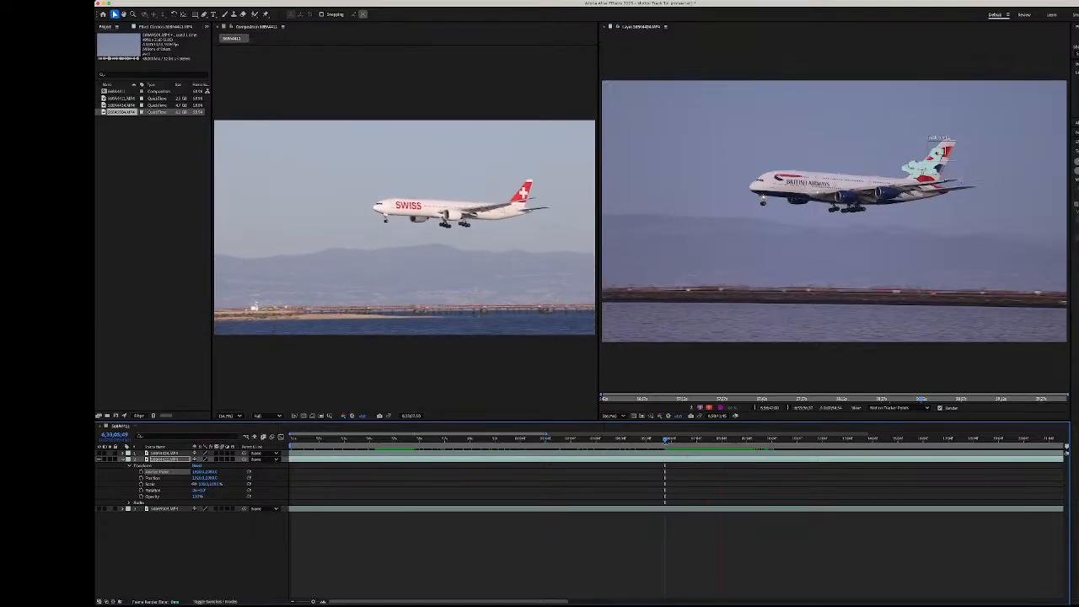
mouse_move(664, 439)
left_mouse_down()
mouse_move(637, 440)
mouse_move(698, 442)
mouse_move(657, 441)
left_mouse_up()
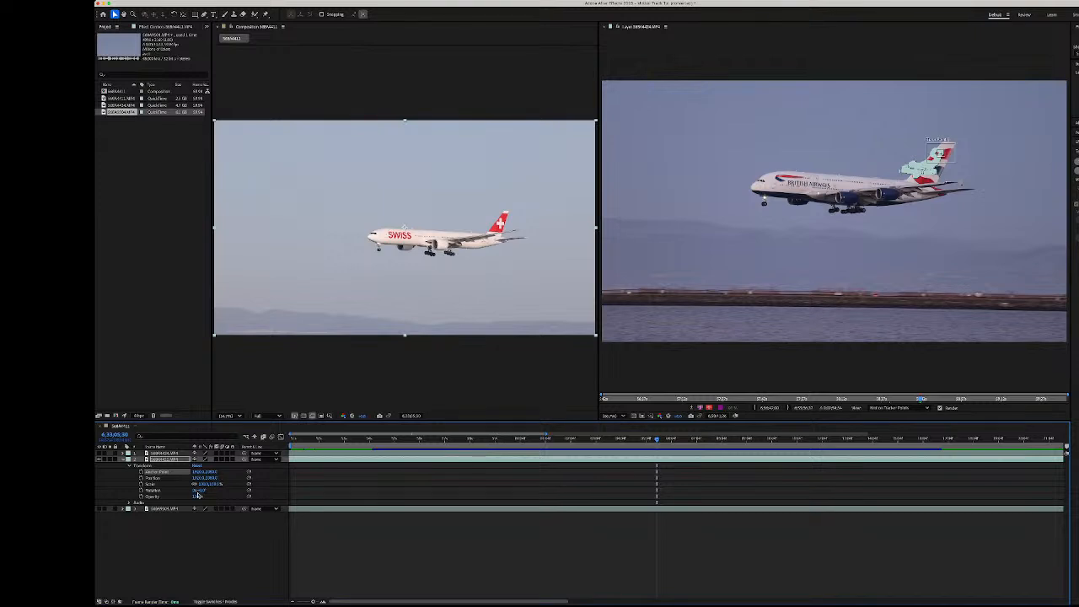
- Try rotating the Swiss plane layer, and return its rotation to 0
left_click_drag(202, 491, 158, 496)
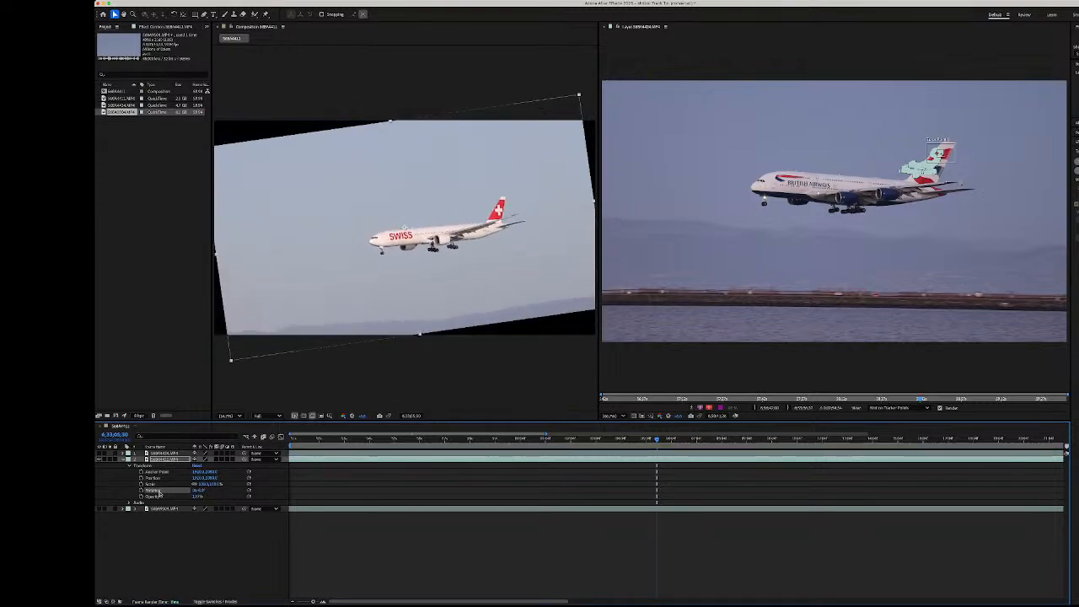
left_click(204, 491)
key("Return")
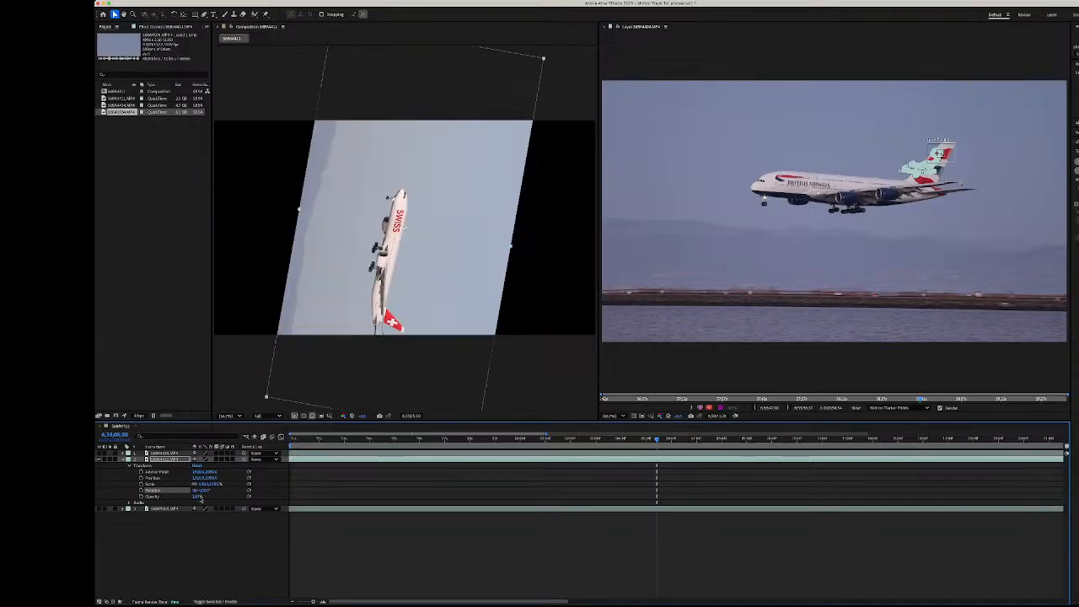
left_click_drag(205, 491, 171, 495)
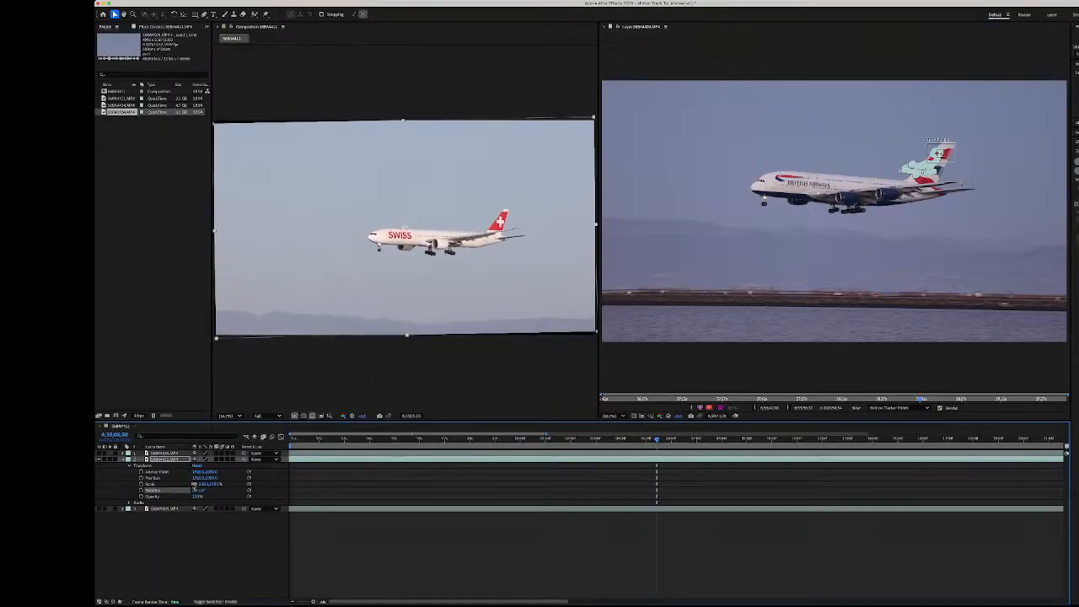
type("0")
key("Return")
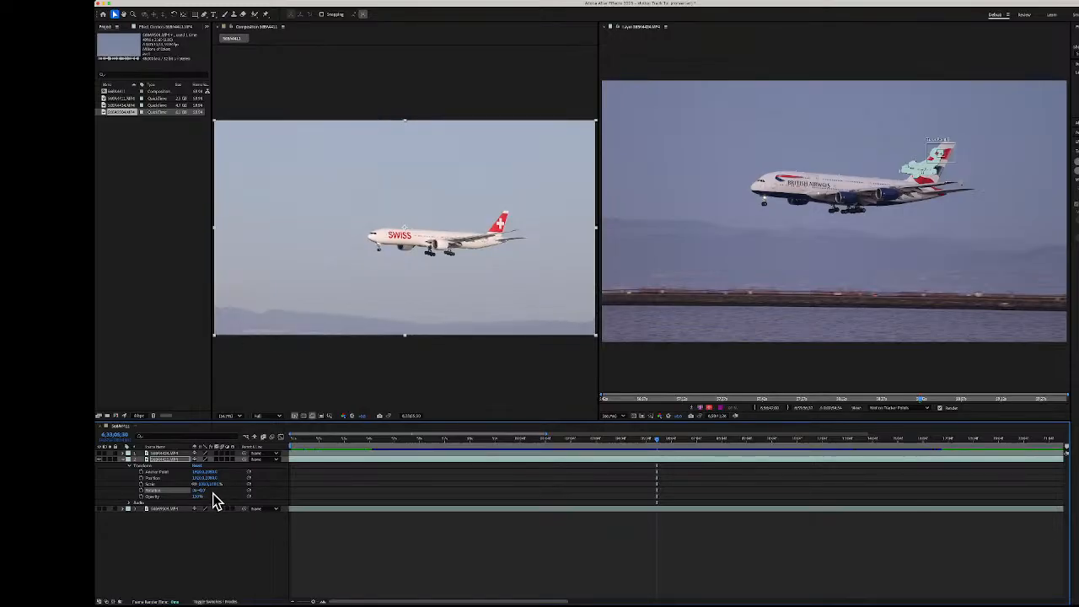
- Try enlarging the Swiss plane layer and shifting its position in the frame, and restore its original scale
left_click_drag(214, 485, 252, 480)
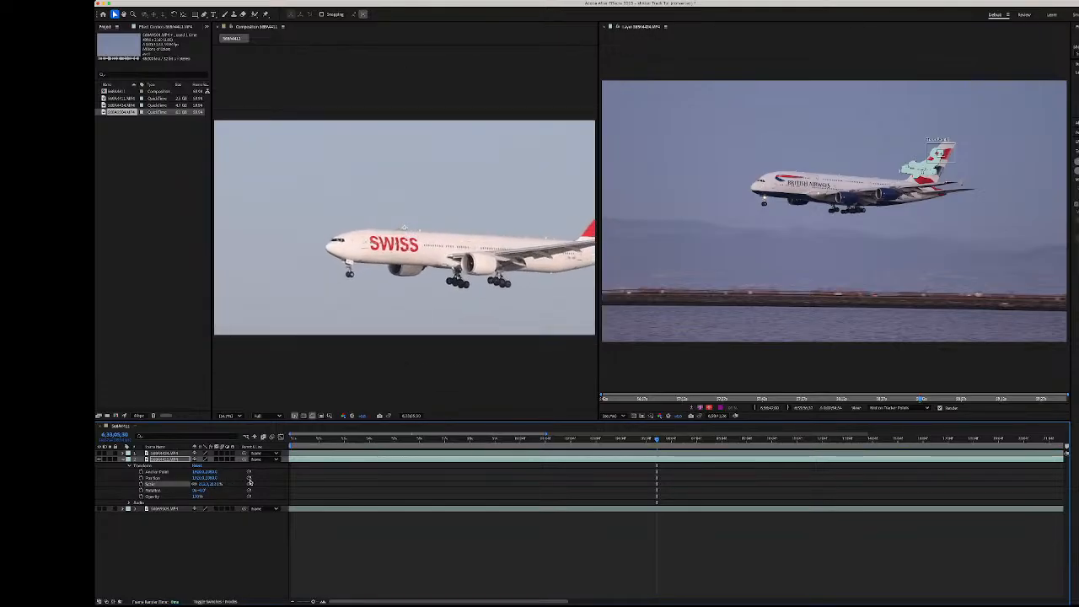
left_click_drag(477, 100, 403, 108)
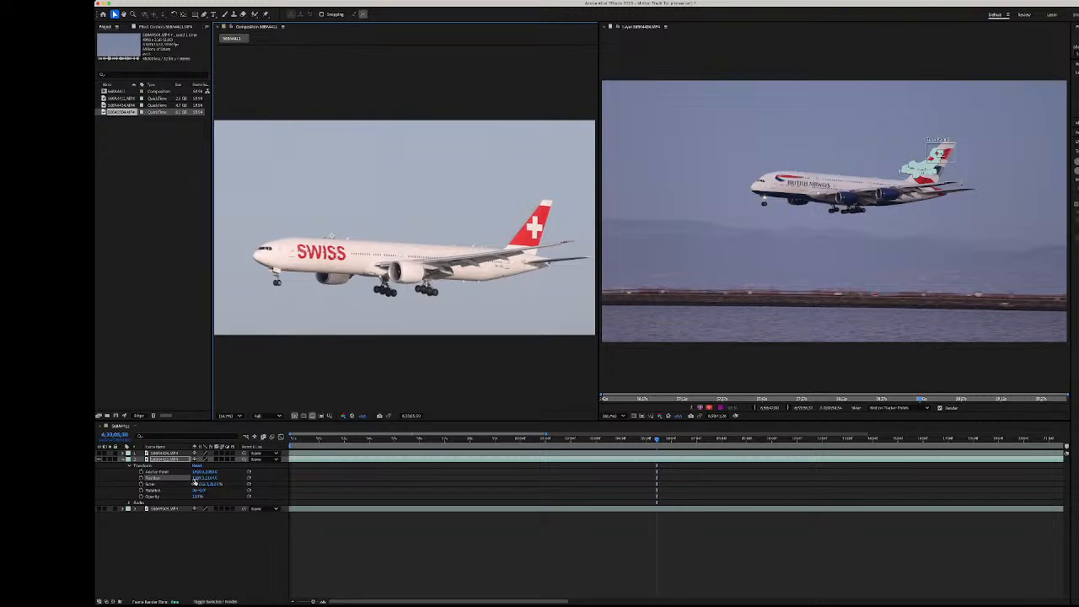
left_click_drag(213, 480, 187, 478)
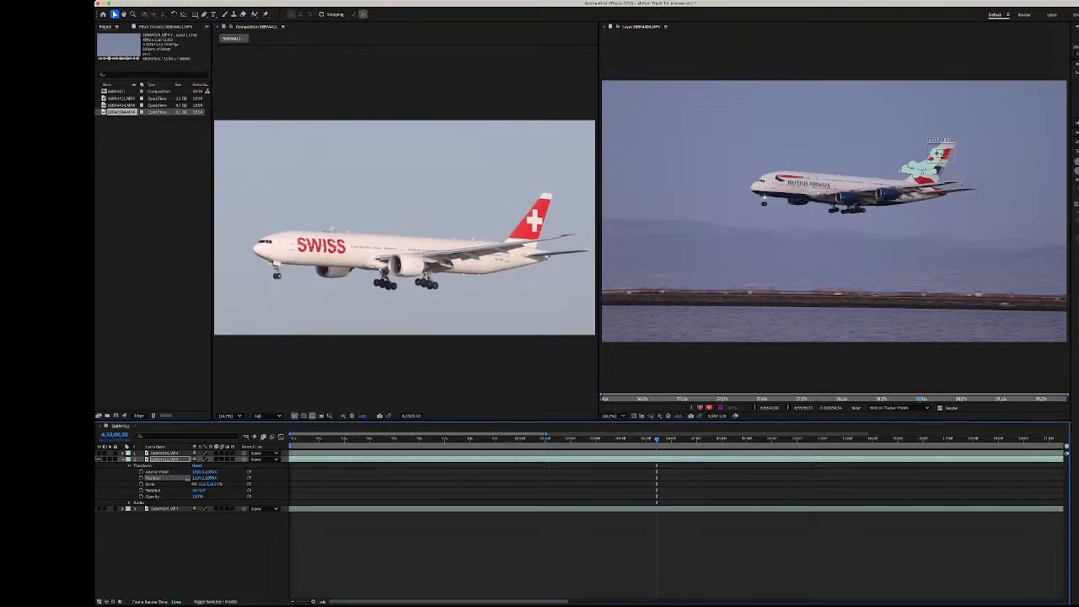
key("super+z")
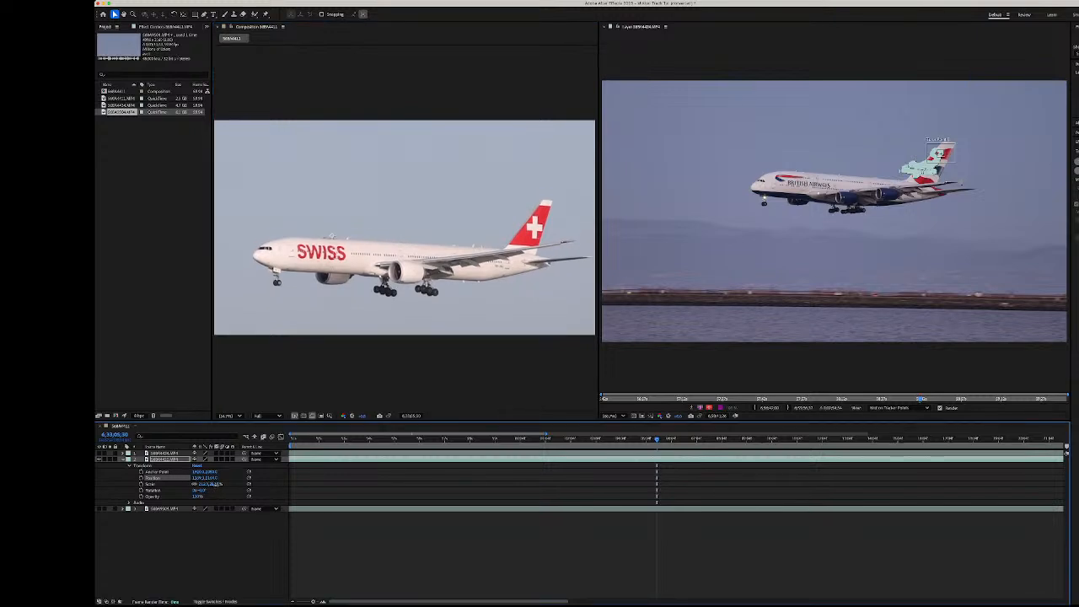
left_click(217, 486)
type("10")
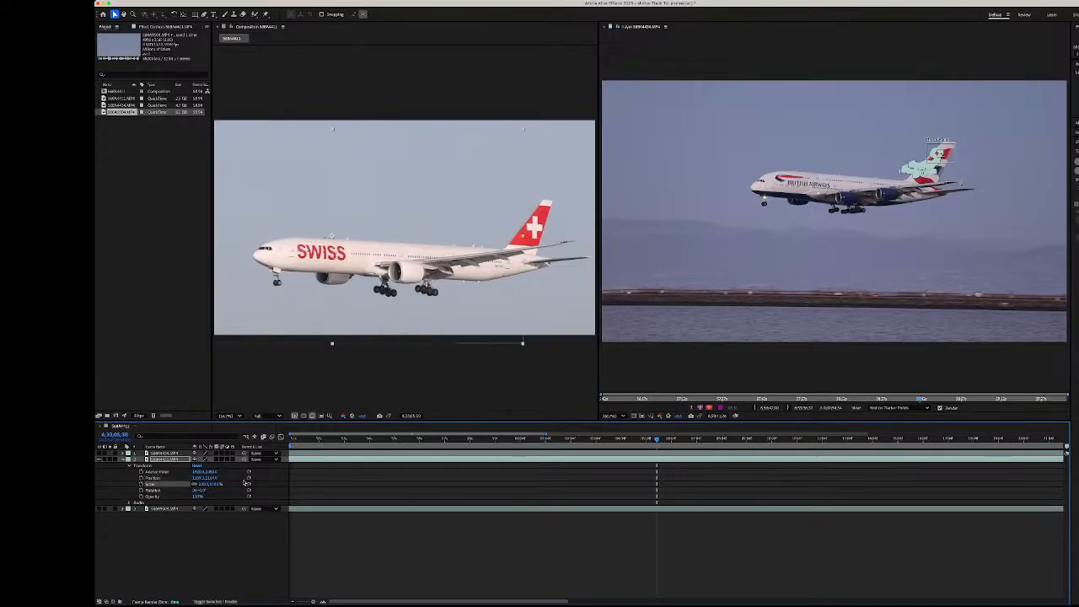
key("Return")
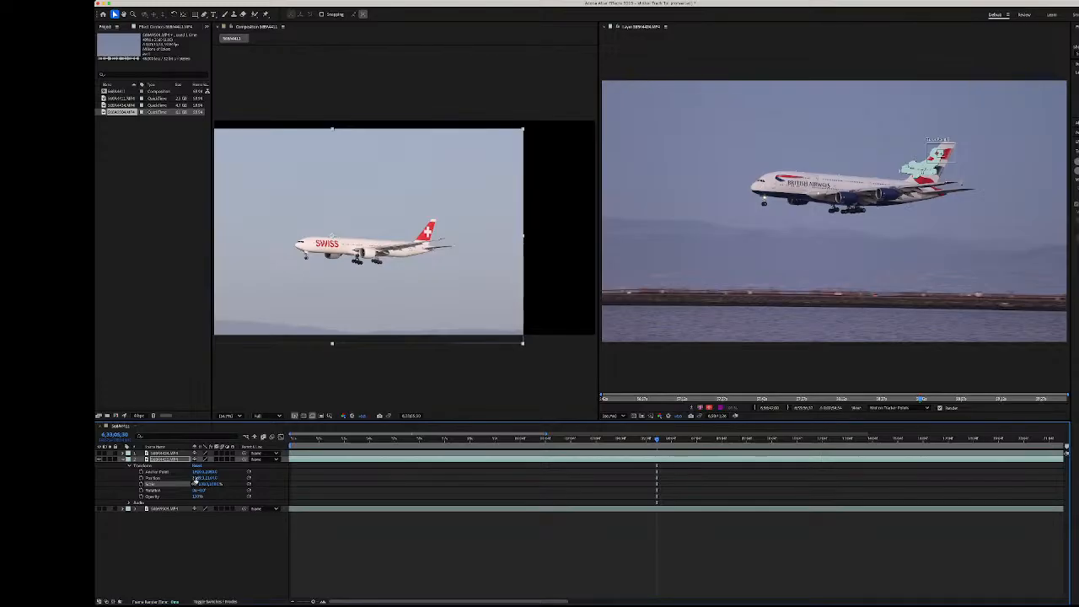
- Try moving the Swiss plane layer back across the frame, and undo the trial position and scale changes
left_click_drag(195, 482, 443, 462)
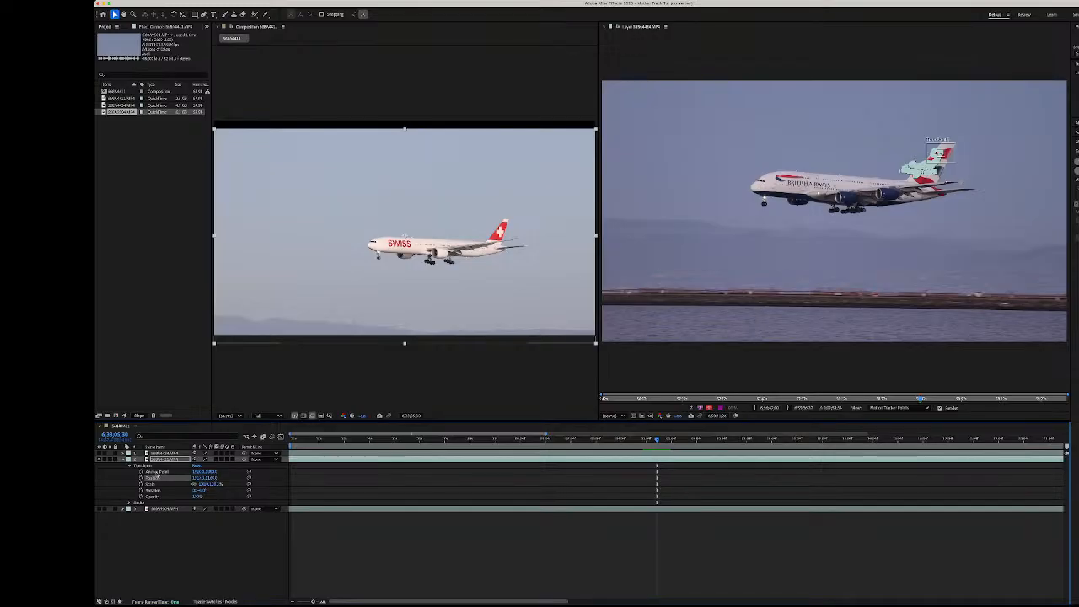
key("super+z")
key("super+z")
key("super+z")
key("super+z")
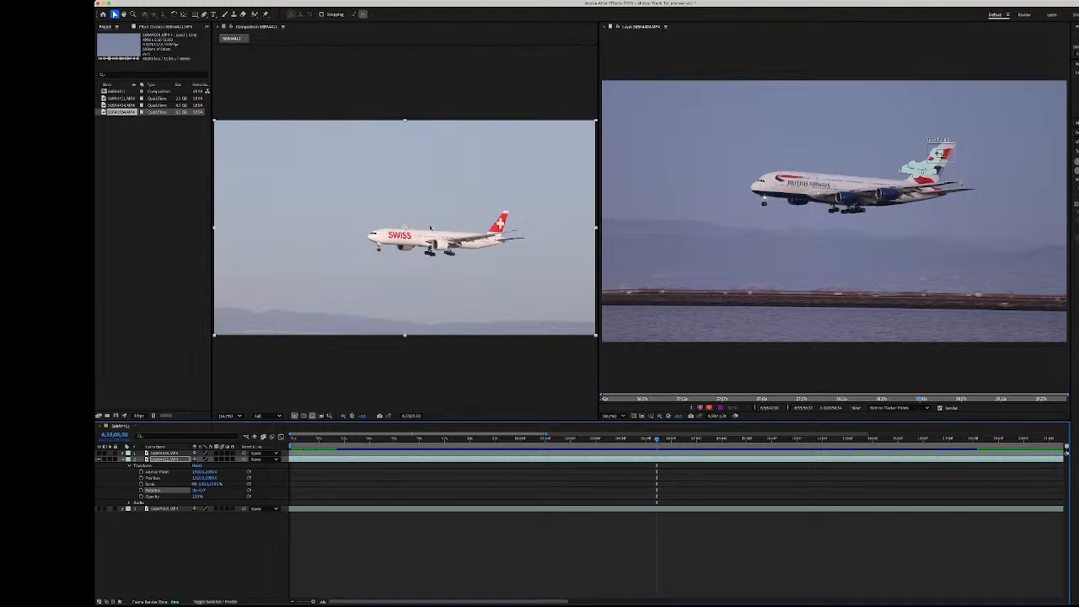
key("comma")
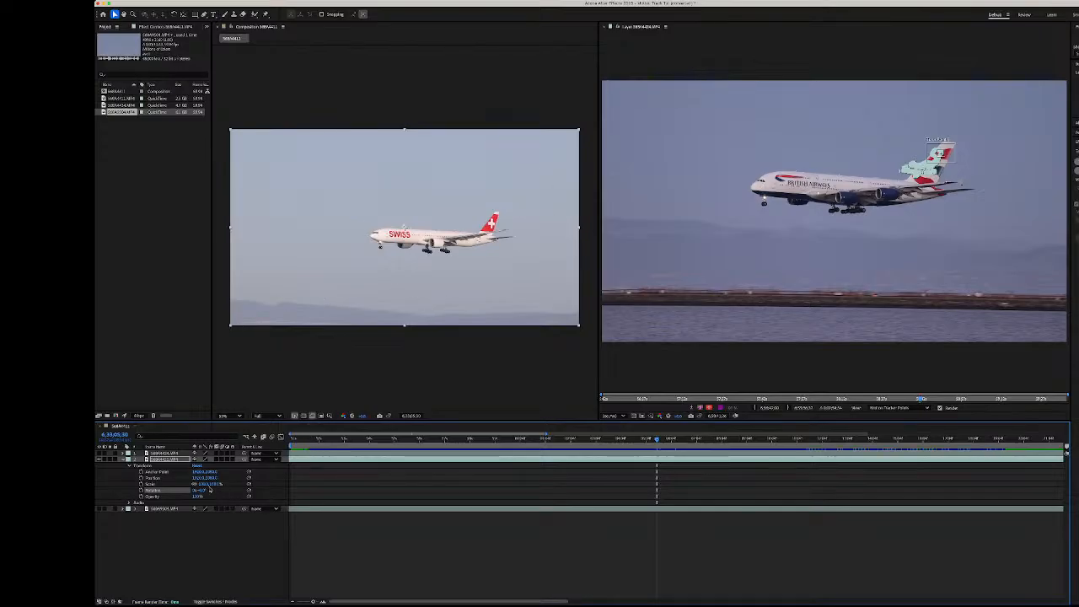
mouse_move(211, 485)
left_mouse_down()
mouse_move(342, 487)
mouse_move(209, 481)
left_mouse_up()
key("super+z")
- Locate the close-up section of the Swiss plane footage and shift the layer earlier so that section starts the composition
left_click(293, 438)
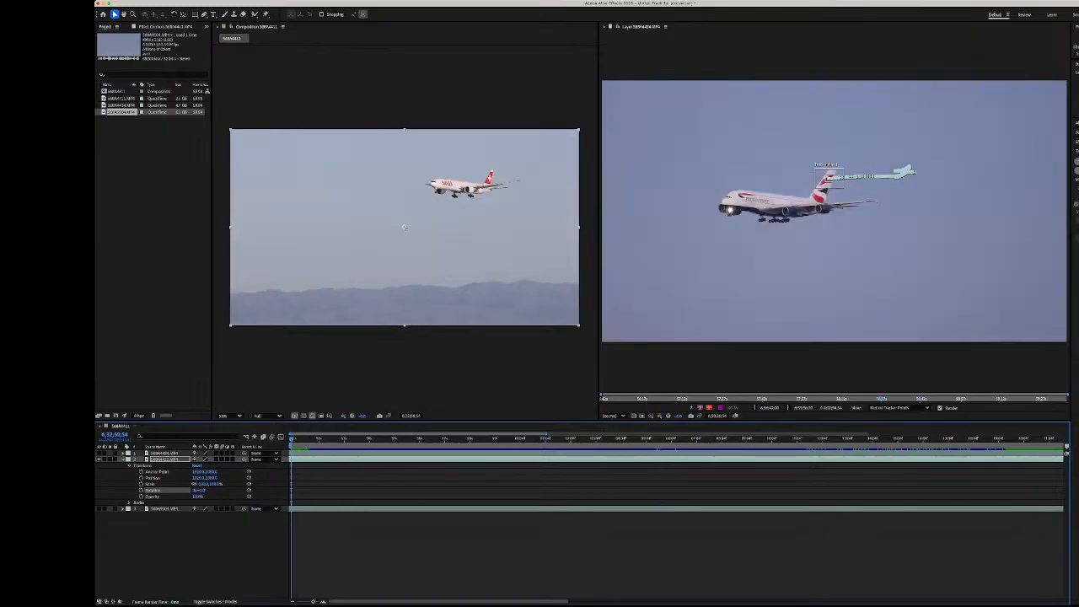
left_click_drag(292, 438, 685, 461)
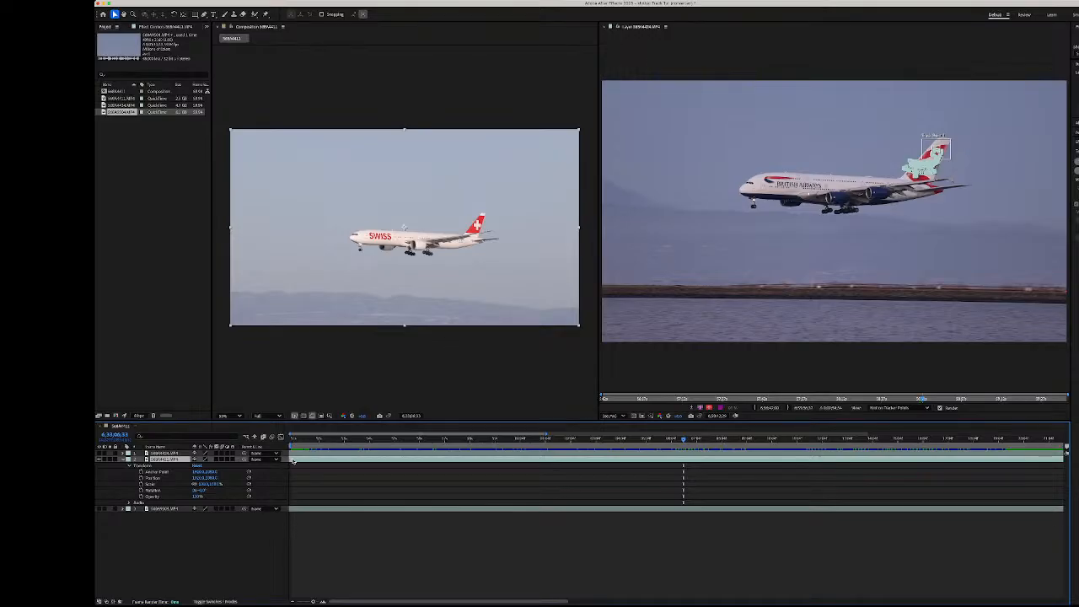
left_click_drag(692, 461, 326, 460)
left_click(292, 439)
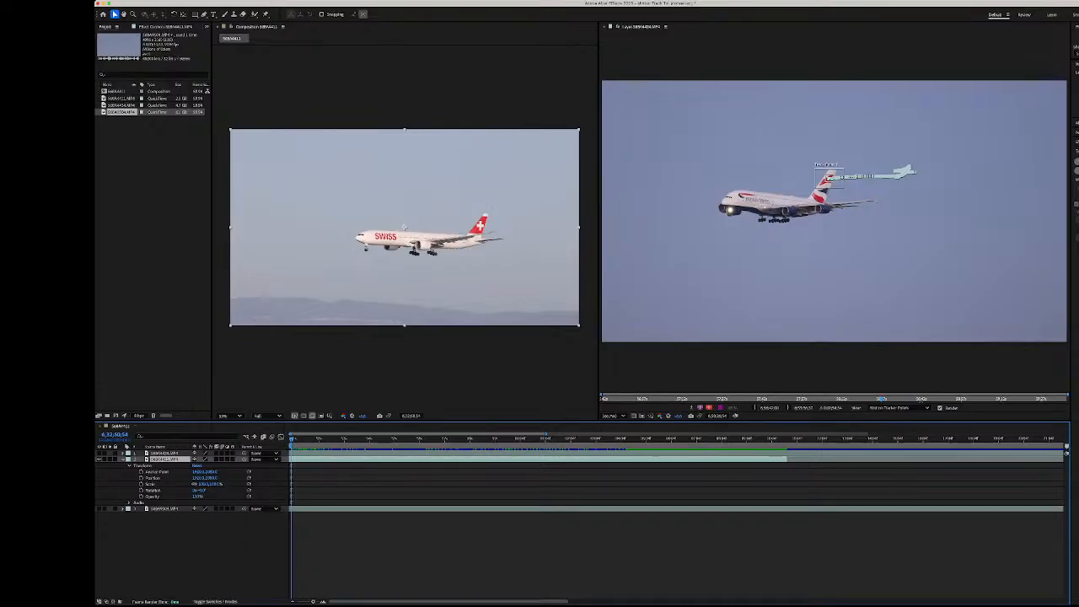
- Track the Swiss plane's tail with a new stabilizing tracker, placing its track point over the white cross
left_click(1078, 171)
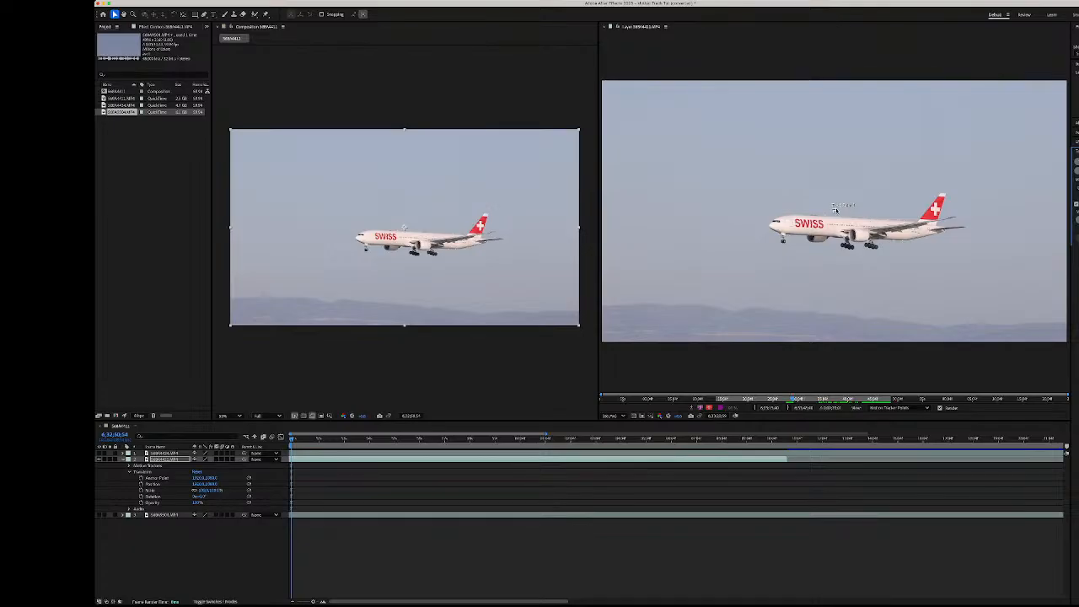
left_click(836, 208)
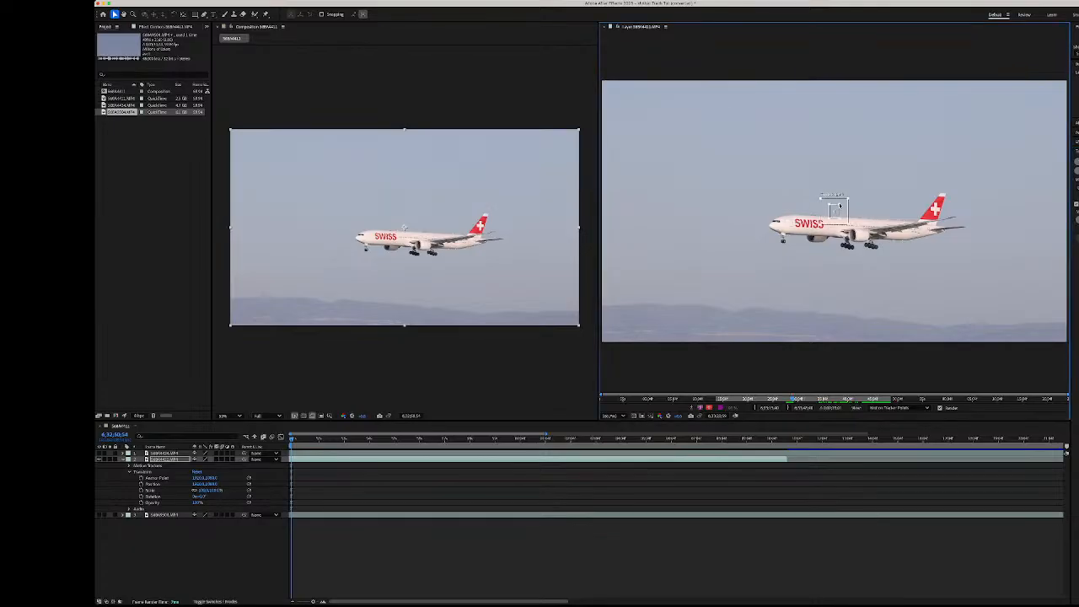
left_click_drag(841, 205, 935, 212)
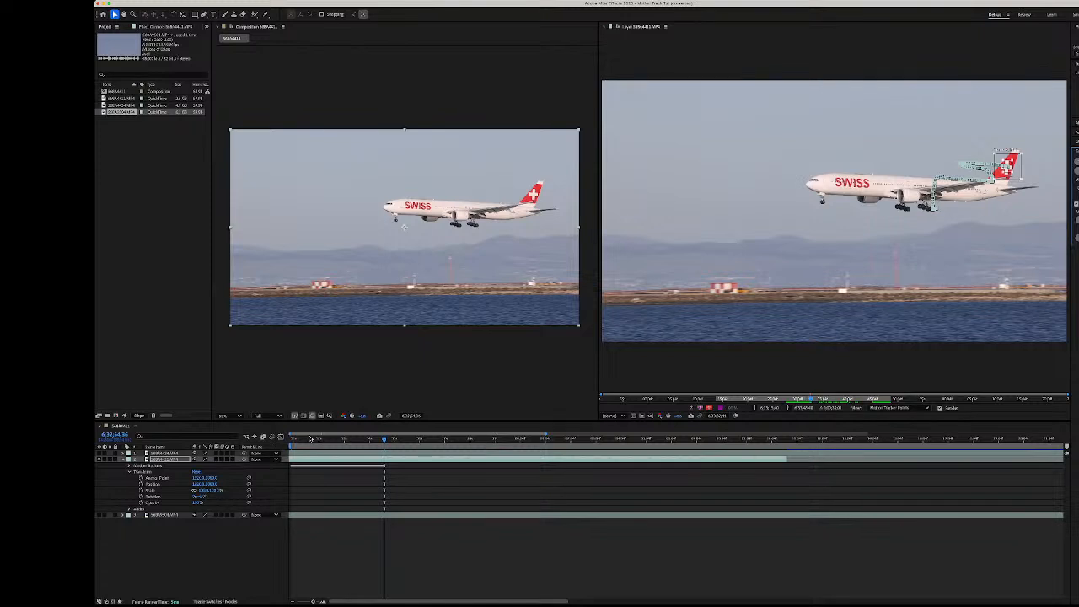
- Play through the tracked section of the Swiss plane footage to examine its motion before stabilization
left_click(311, 439)
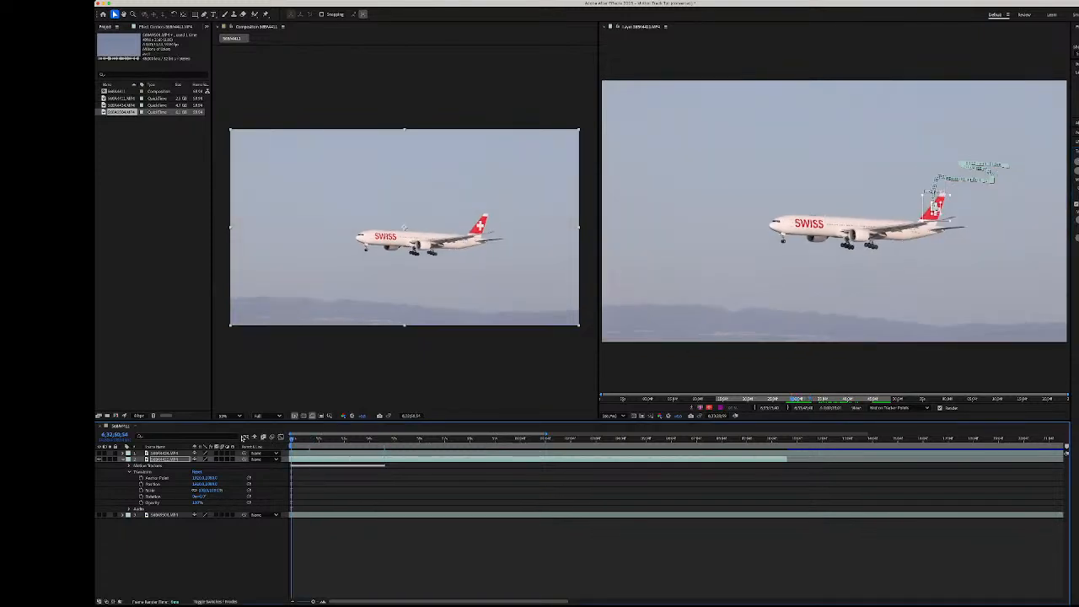
key("space")
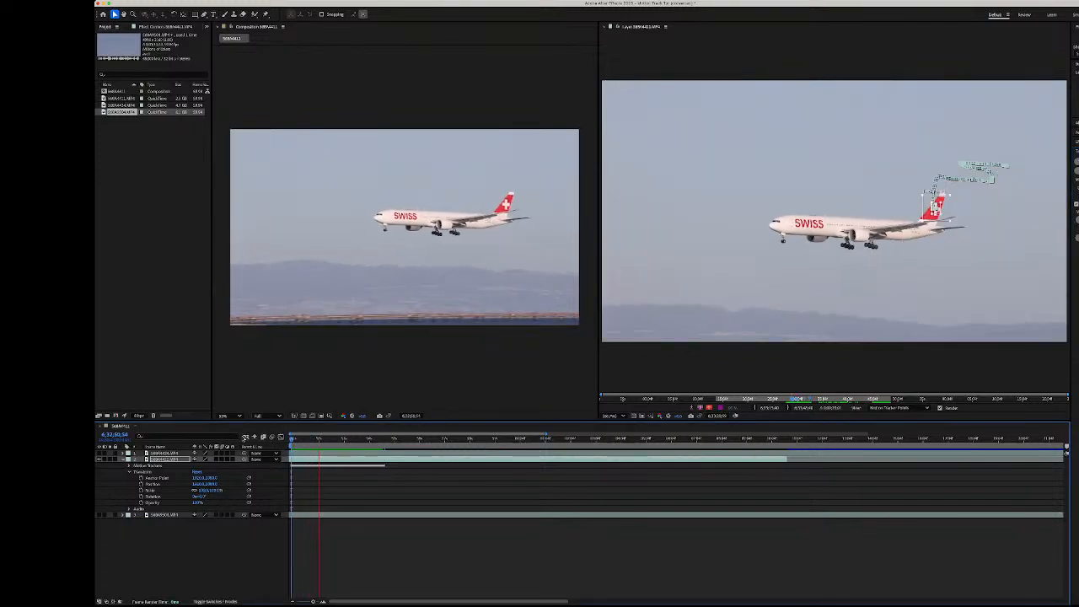
key("space")
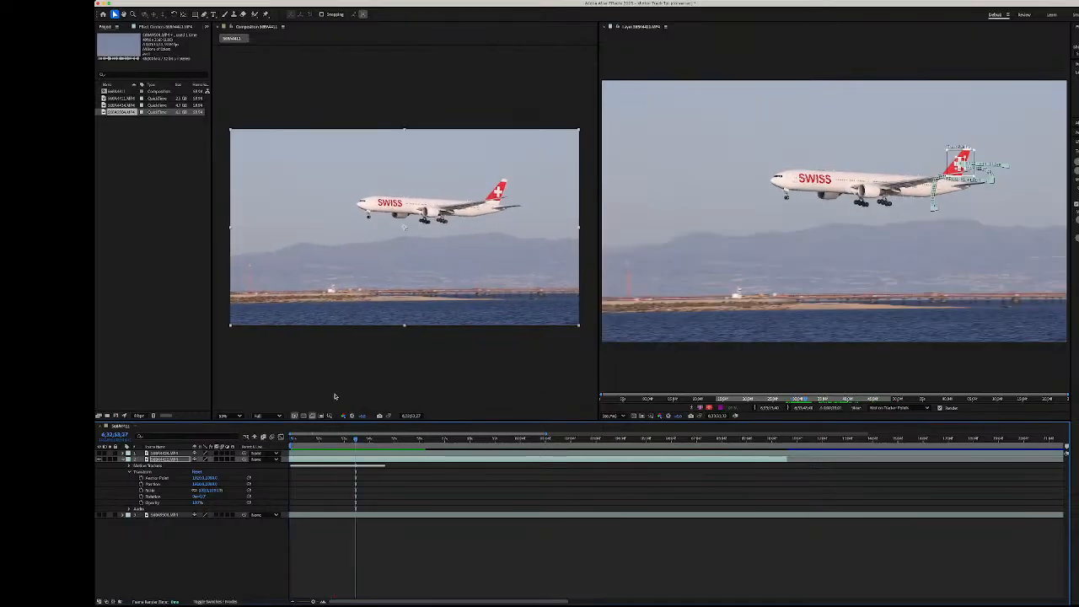
key("space")
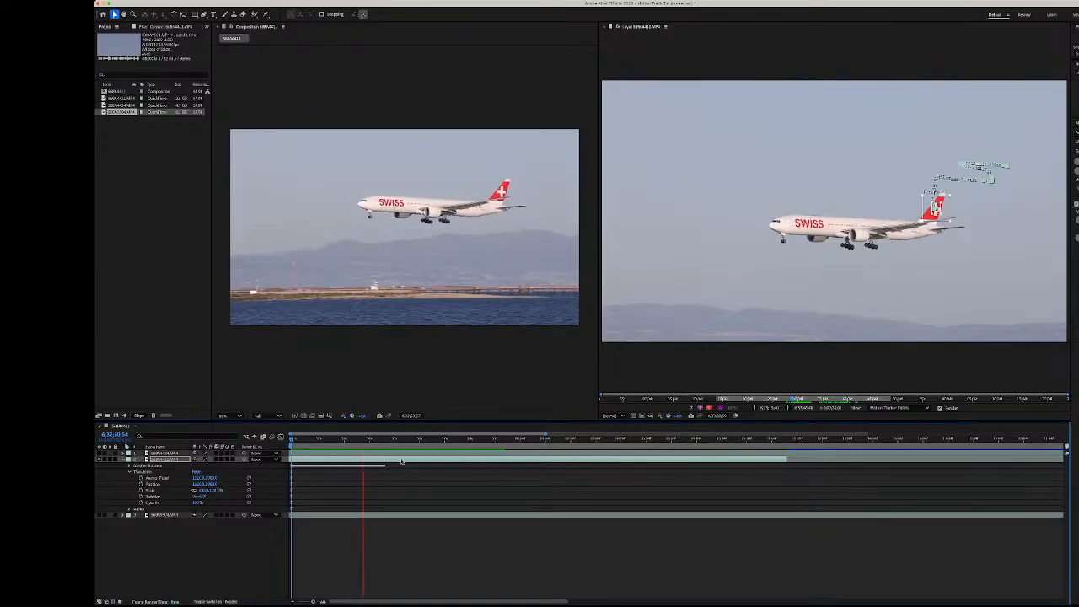
key("space")
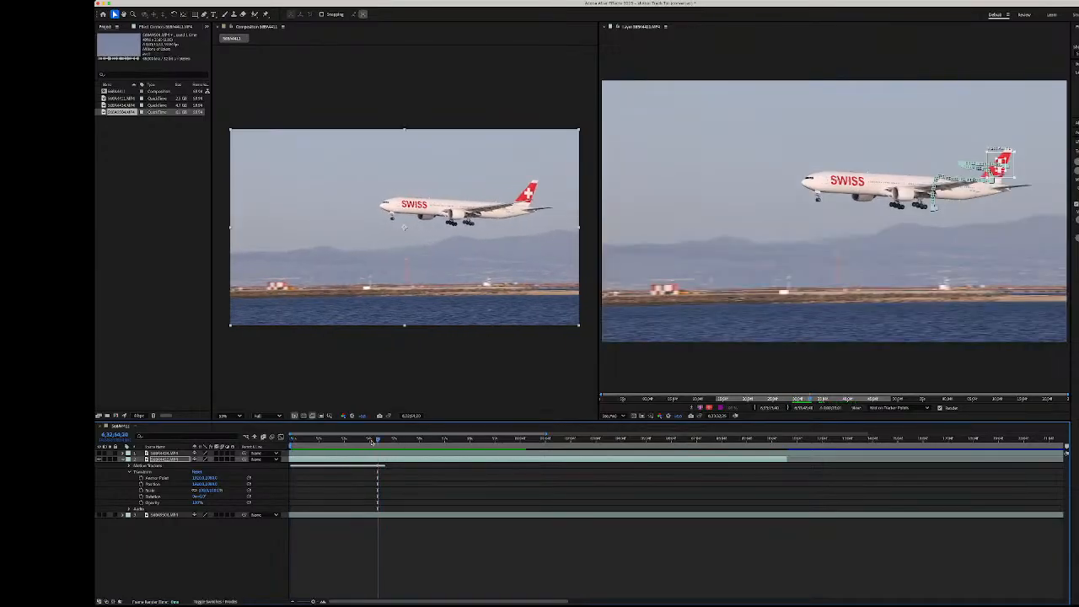
- Apply the tail tracking data to the Swiss plane layer's anchor point and play back the stabilized section
key("Home")
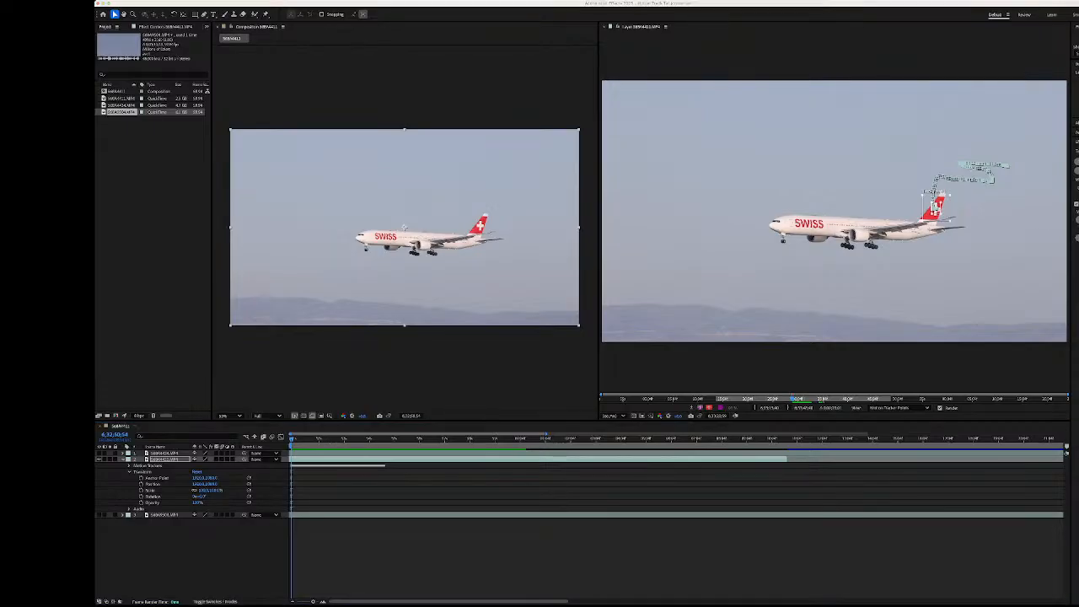
left_click(671, 319)
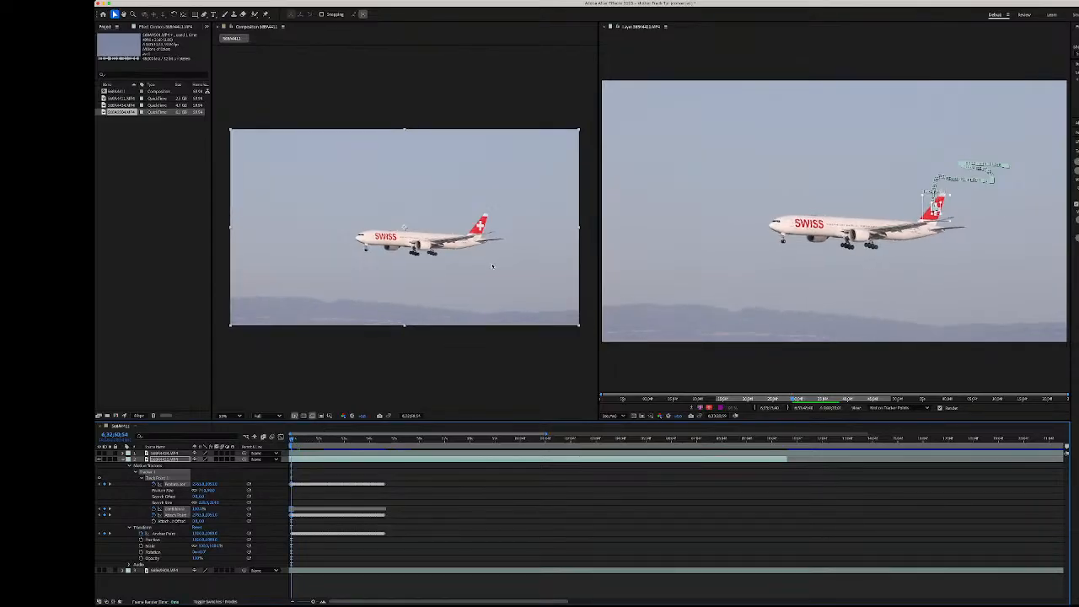
key("space")
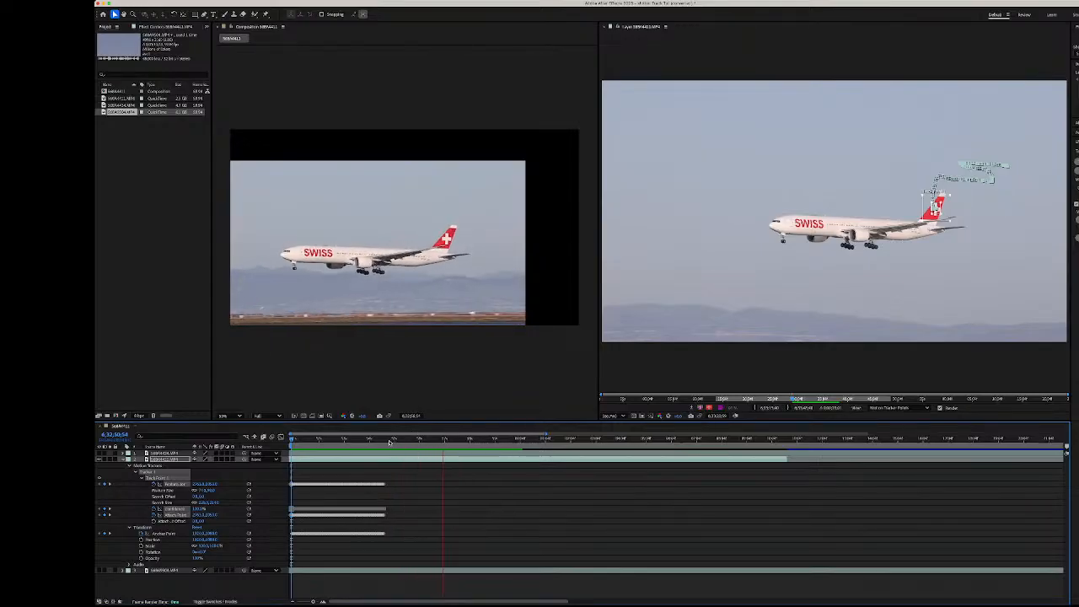
left_click_drag(393, 440, 297, 451)
key("space")
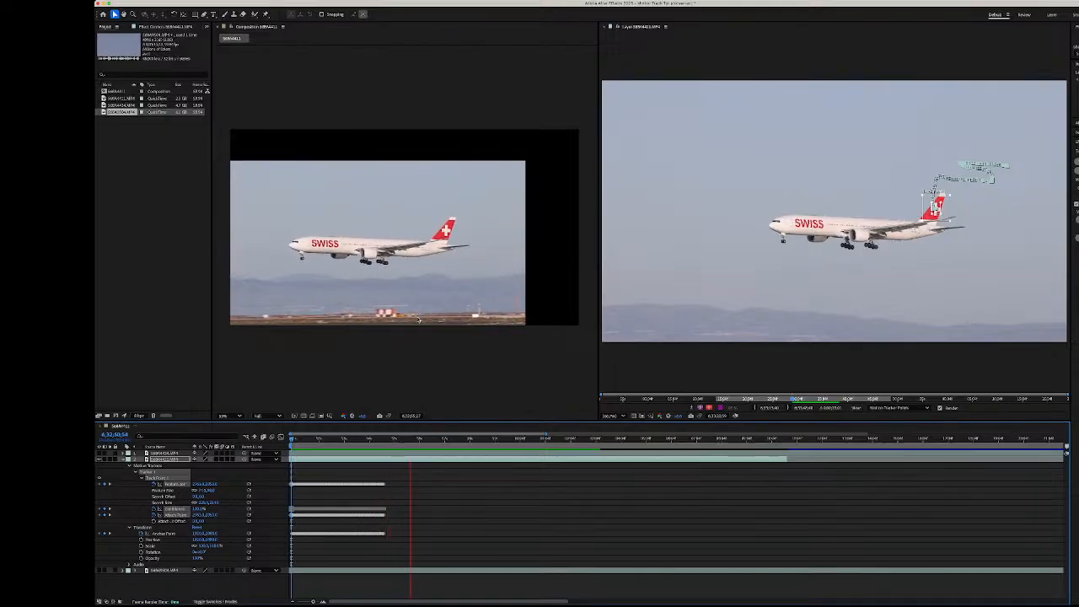
key("space")
key("Home")
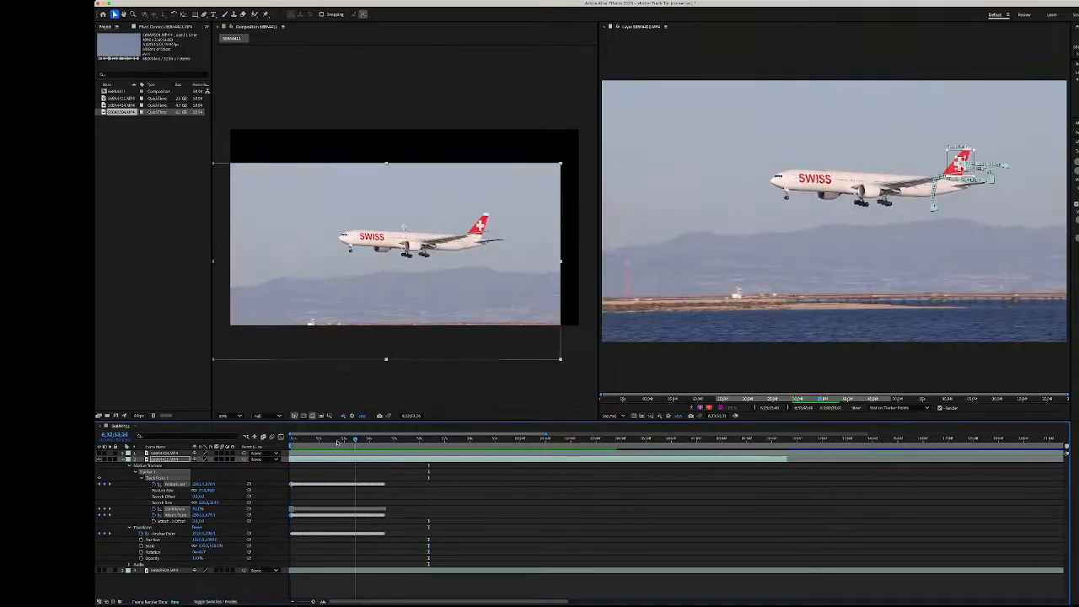
key("space")
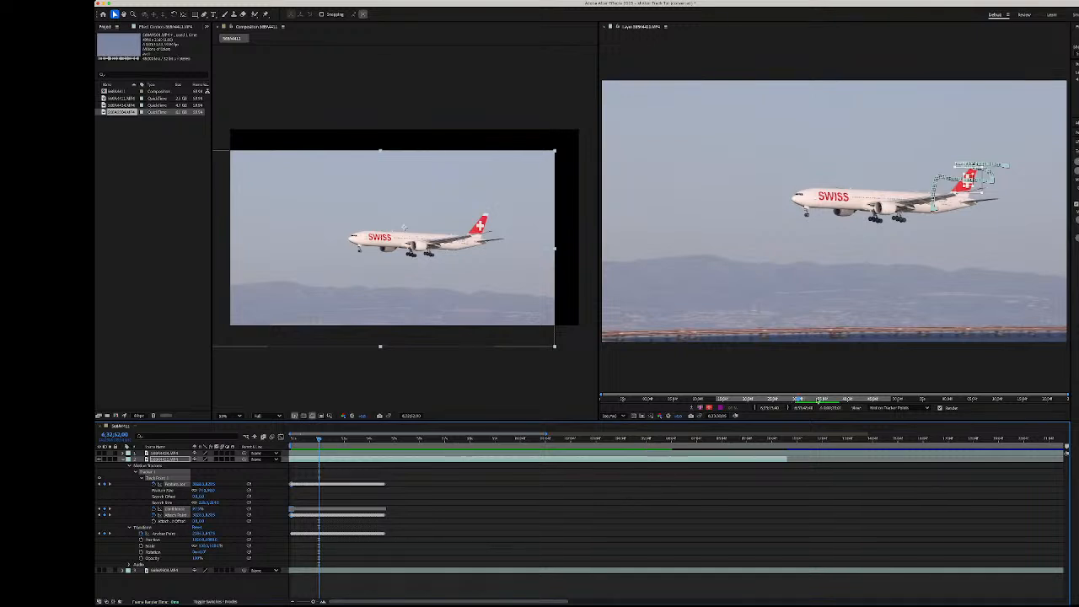
mouse_move(799, 402)
left_mouse_down()
mouse_move(812, 402)
mouse_move(797, 401)
left_mouse_up()
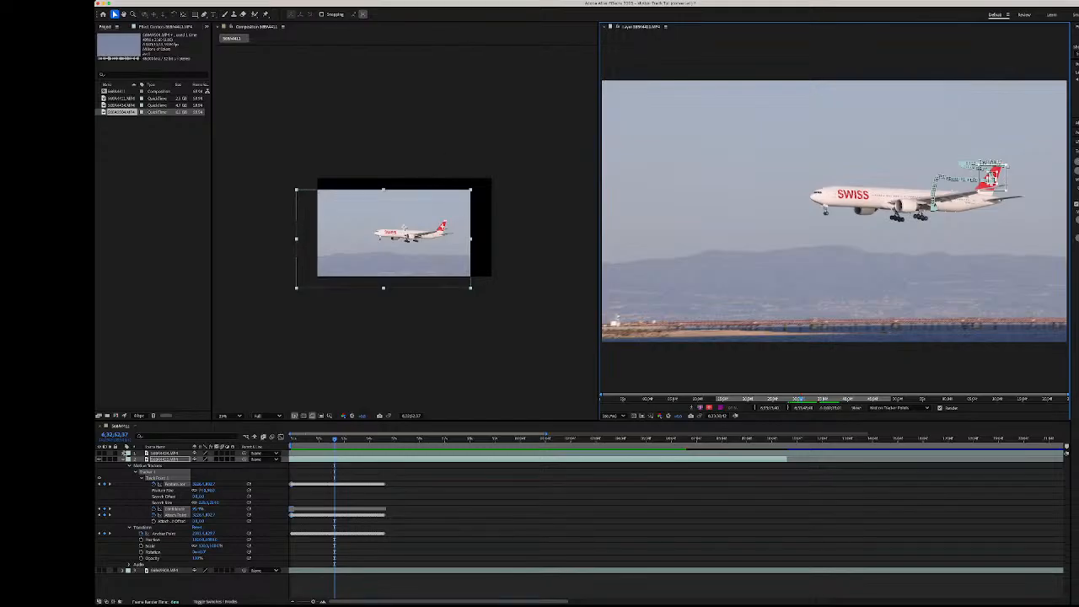
- Scale up the stabilized Swiss plane layer until it covers the black edges, checking a neighbouring frame
left_click(126, 460)
left_click(127, 459)
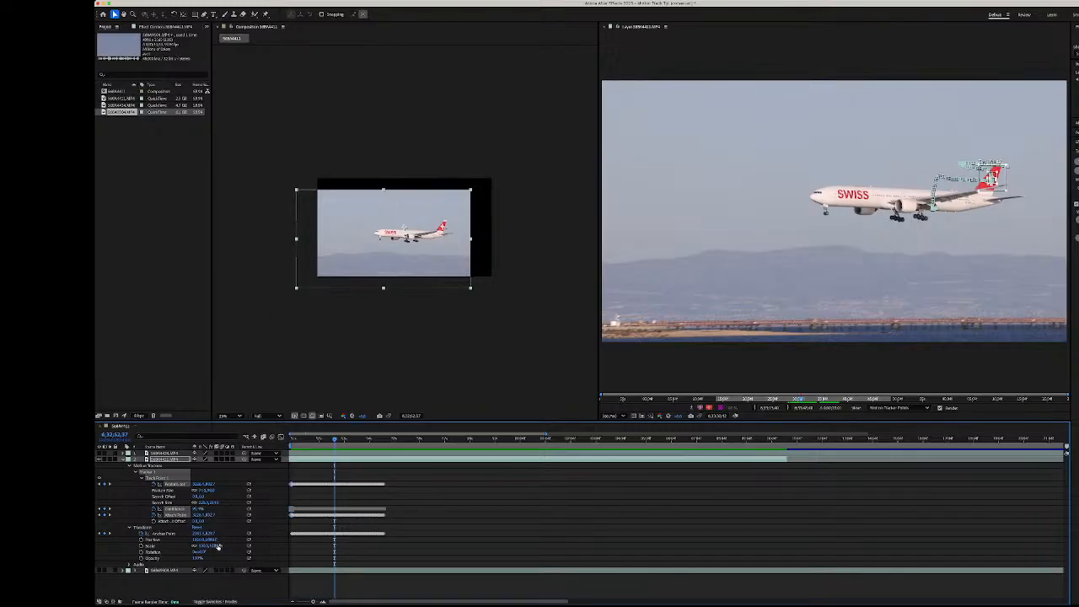
left_click_drag(216, 547, 262, 548)
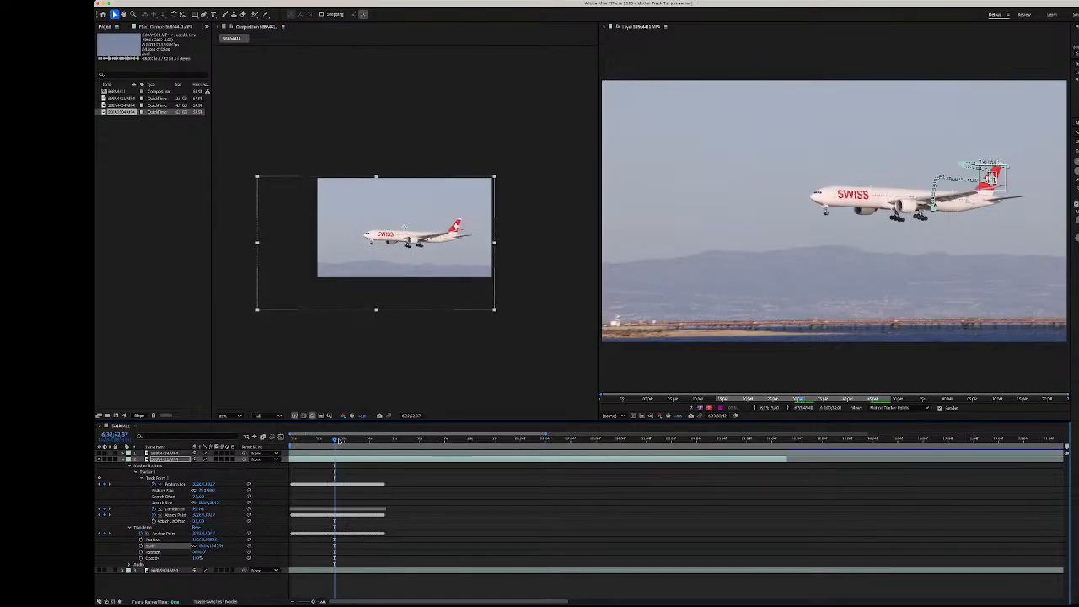
left_click_drag(339, 441, 339, 441)
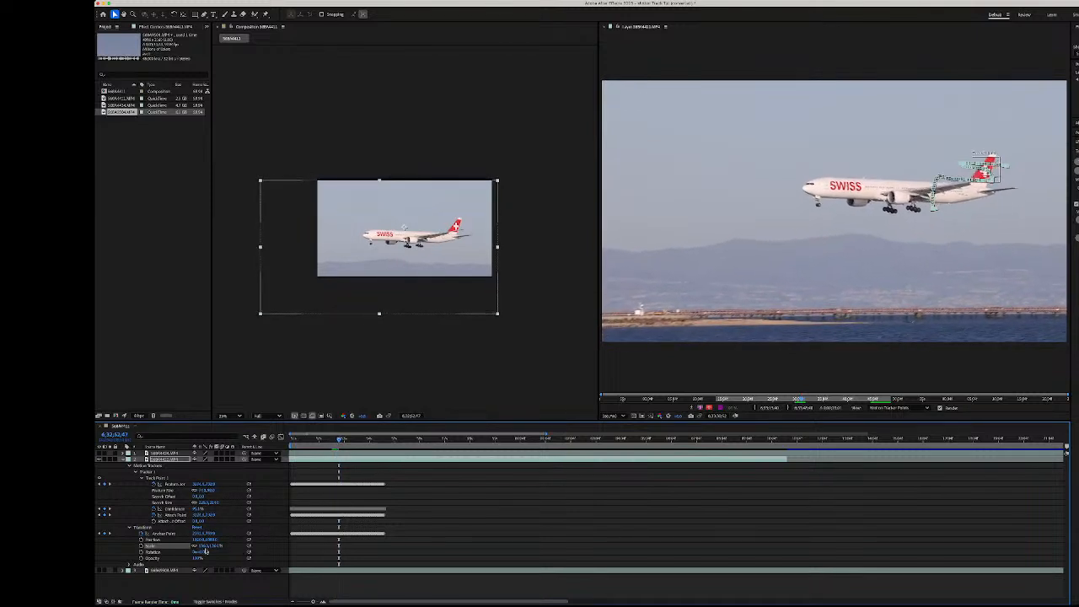
left_click_drag(210, 547, 216, 546)
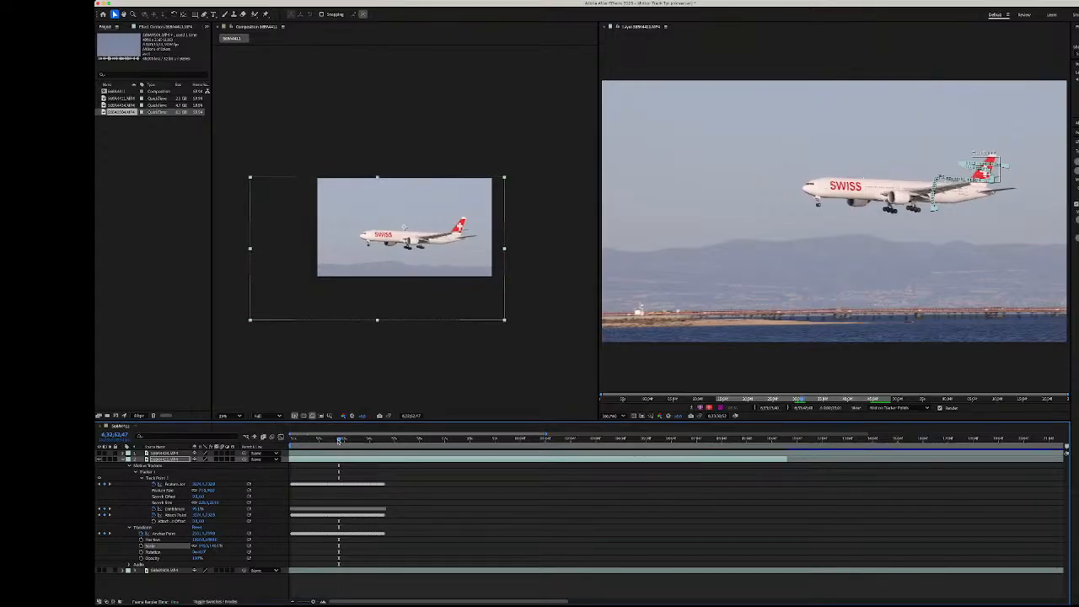
- Scale up the stabilized Swiss plane layer slightly more at a later frame and play it back from the start
mouse_move(339, 441)
left_mouse_down()
mouse_move(292, 443)
mouse_move(350, 445)
left_mouse_up()
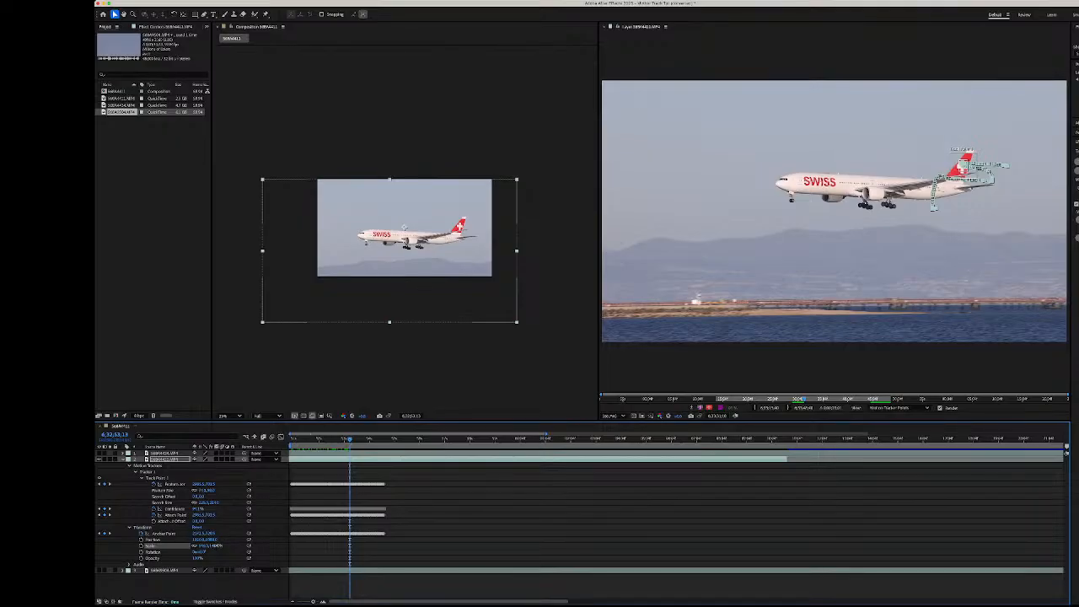
left_click_drag(216, 545, 220, 545)
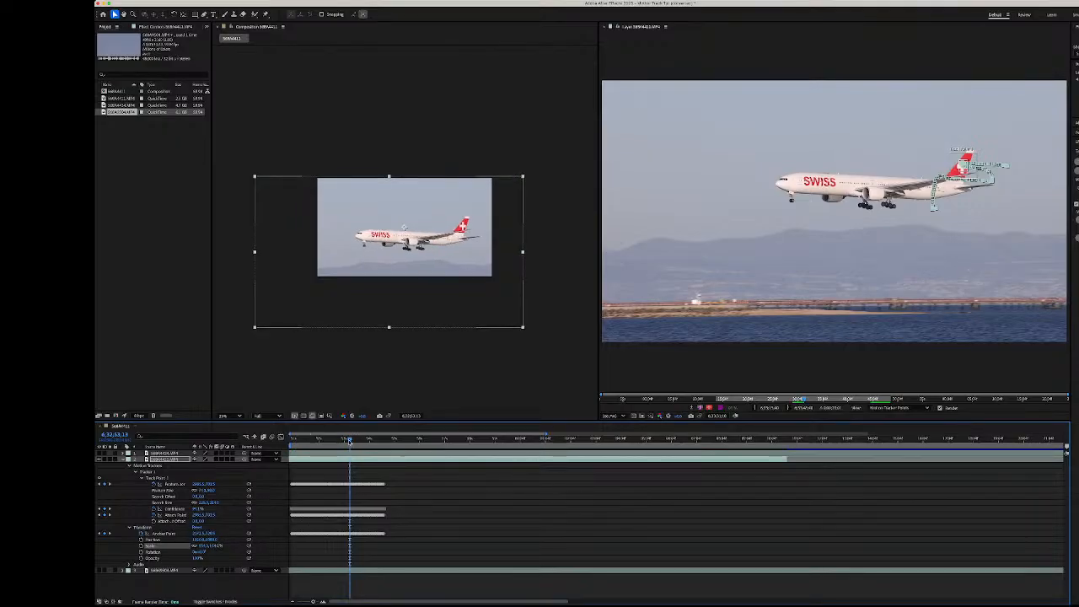
left_click_drag(350, 441, 263, 463)
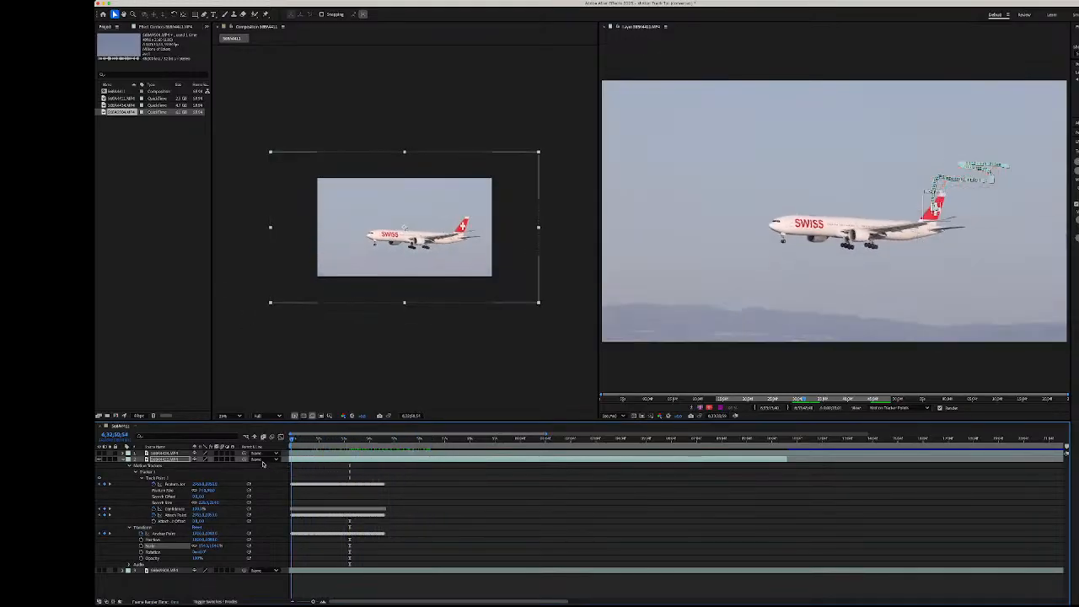
left_click(381, 472)
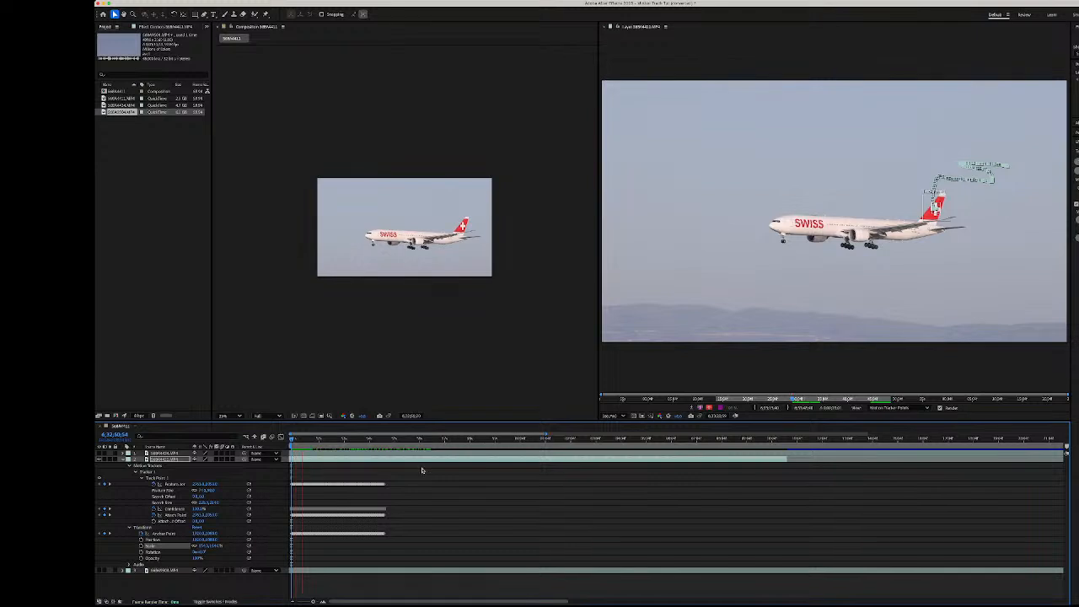
key("space")
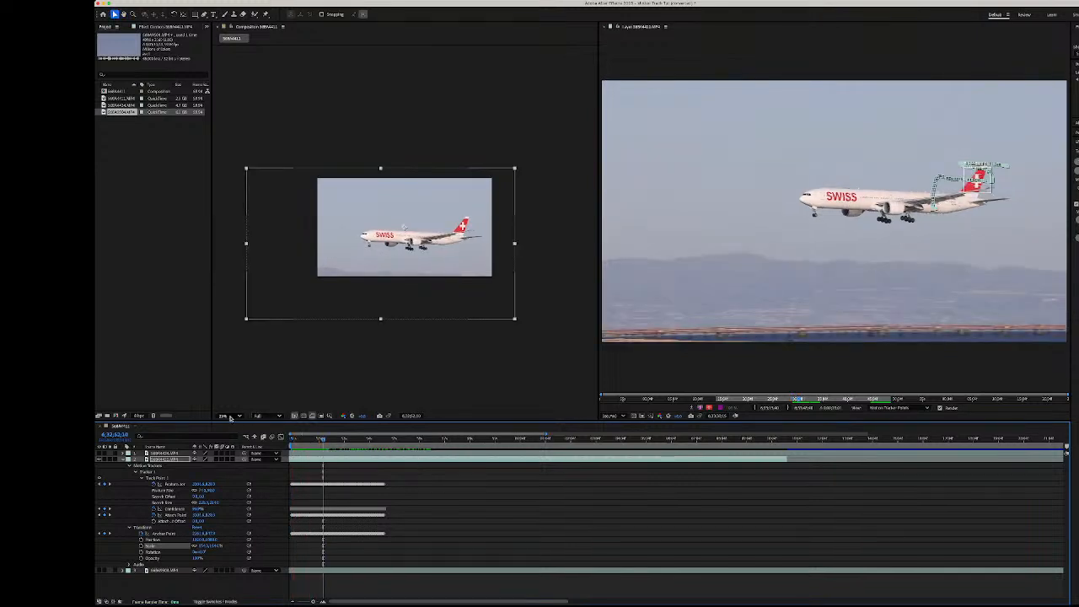
- Enlarge the composition view and replay the stabilized Swiss plane section from its start to examine the tail's steadiness
left_click(231, 418)
left_click(234, 429)
left_click_drag(326, 440, 260, 441)
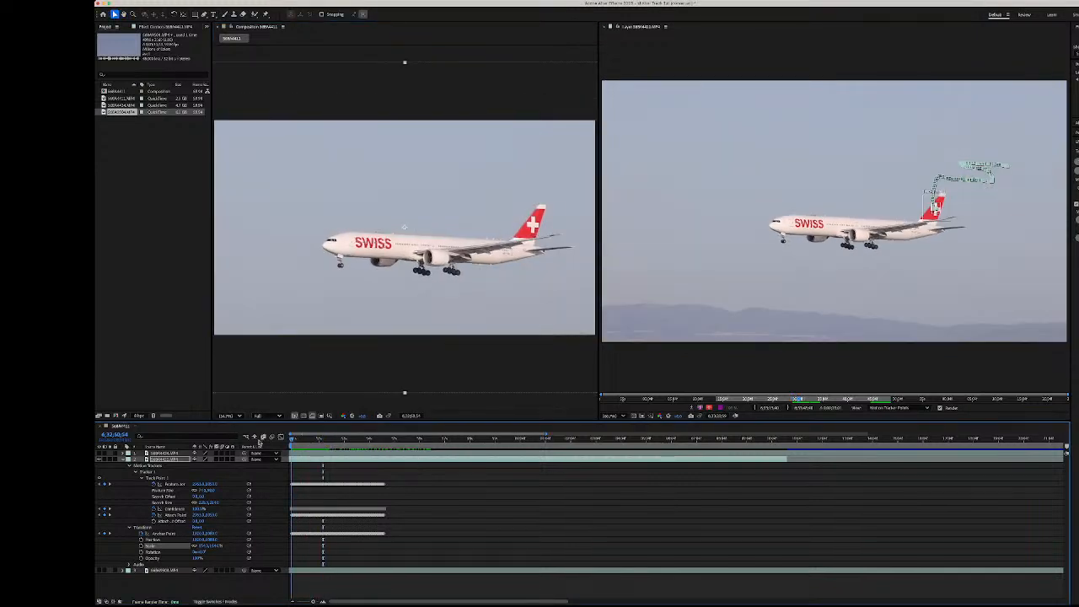
key("space")
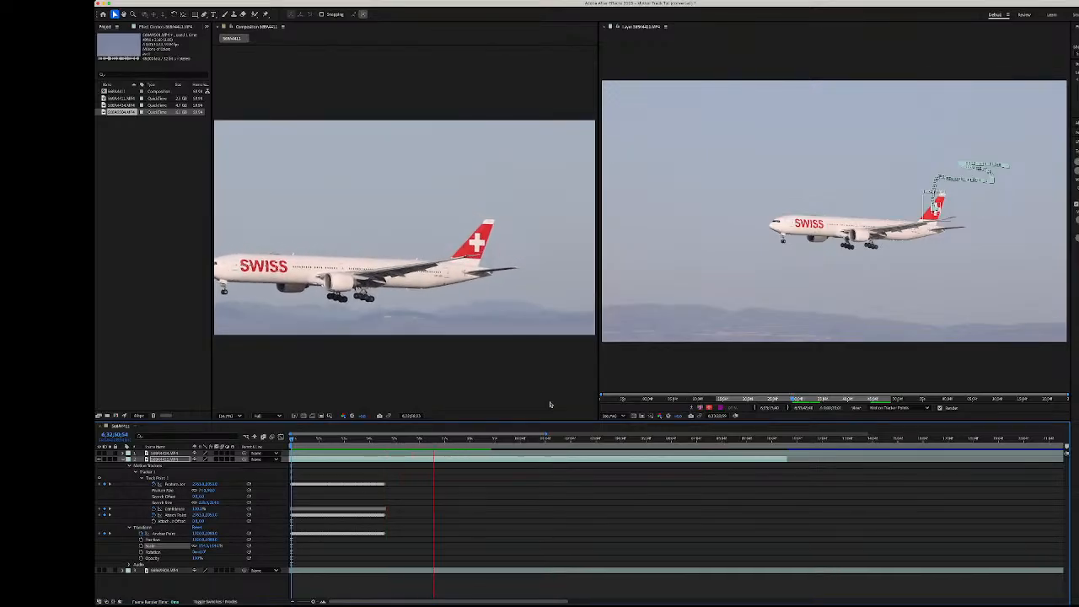
left_click_drag(371, 440, 291, 442)
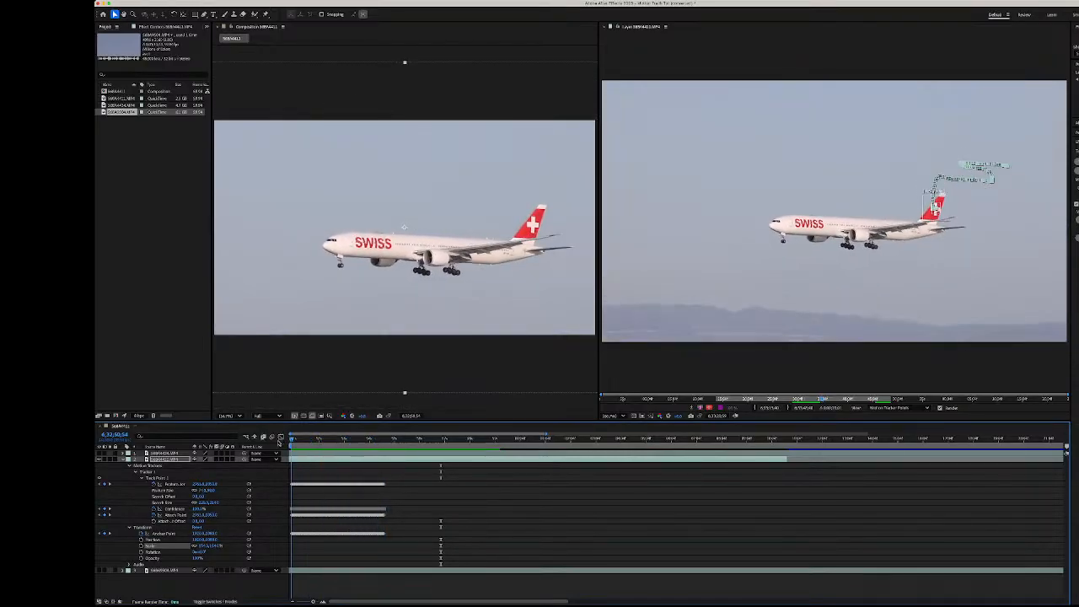
key("space")
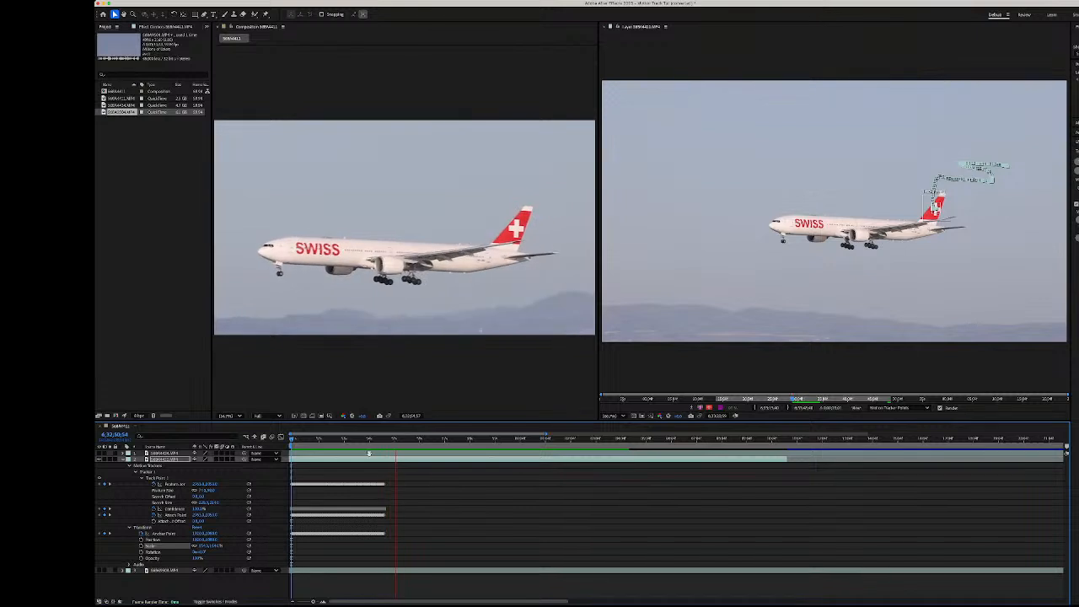
key("space")
key("space")
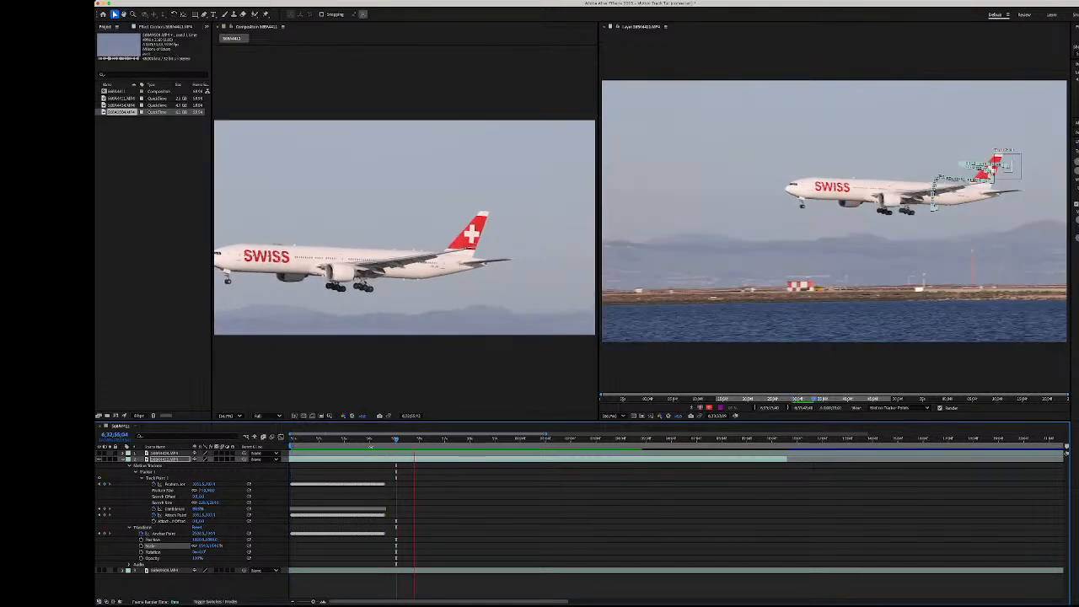
key("space")
key("space")
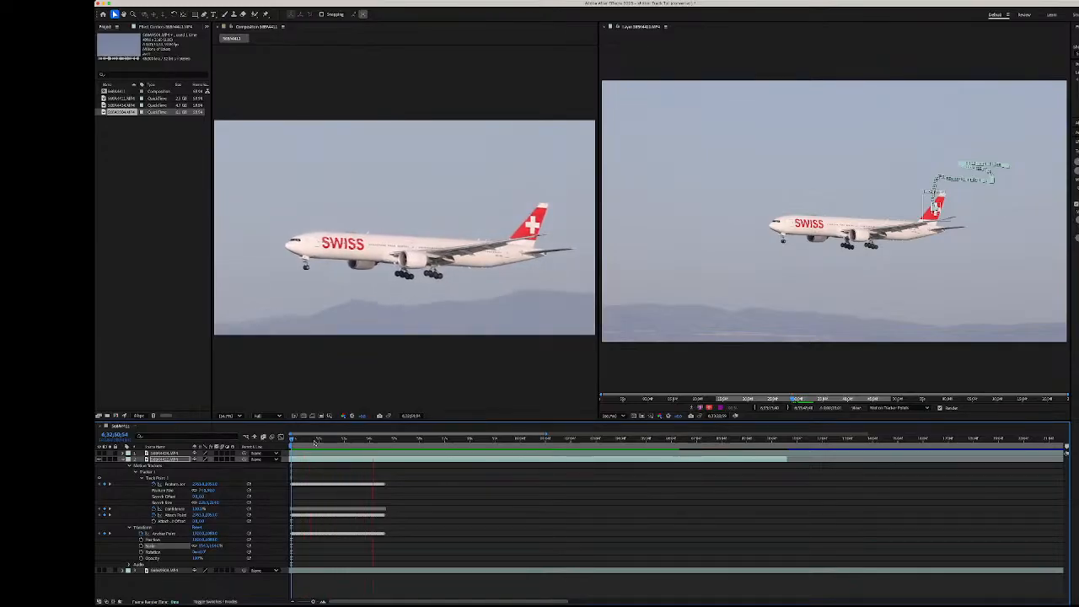
key("space")
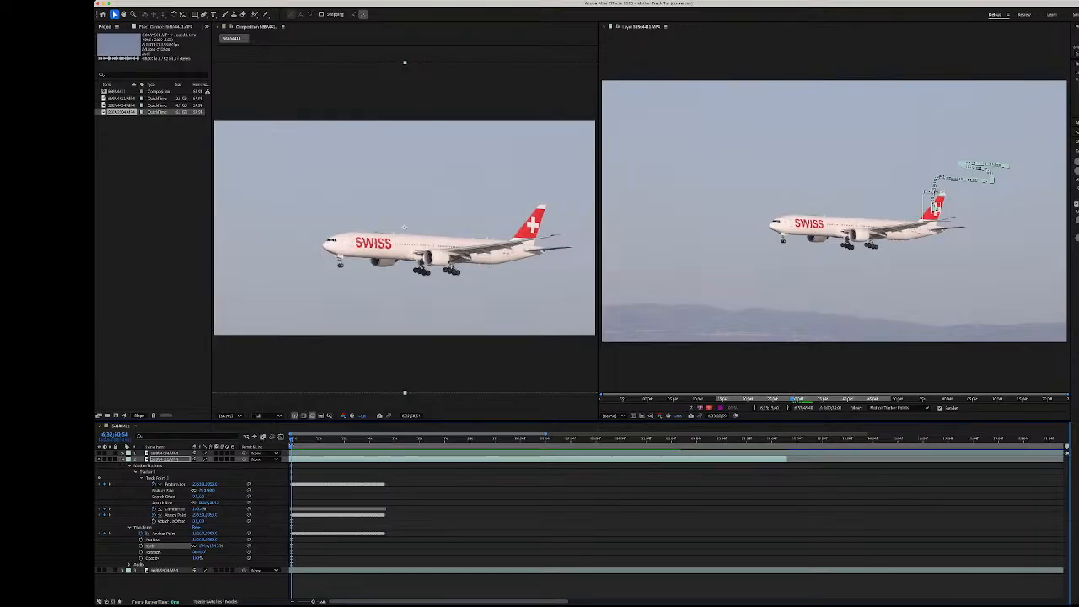
- Hide the Swiss plane layer, show and select the Southwest plane layer, and play through its footage
left_click(123, 460)
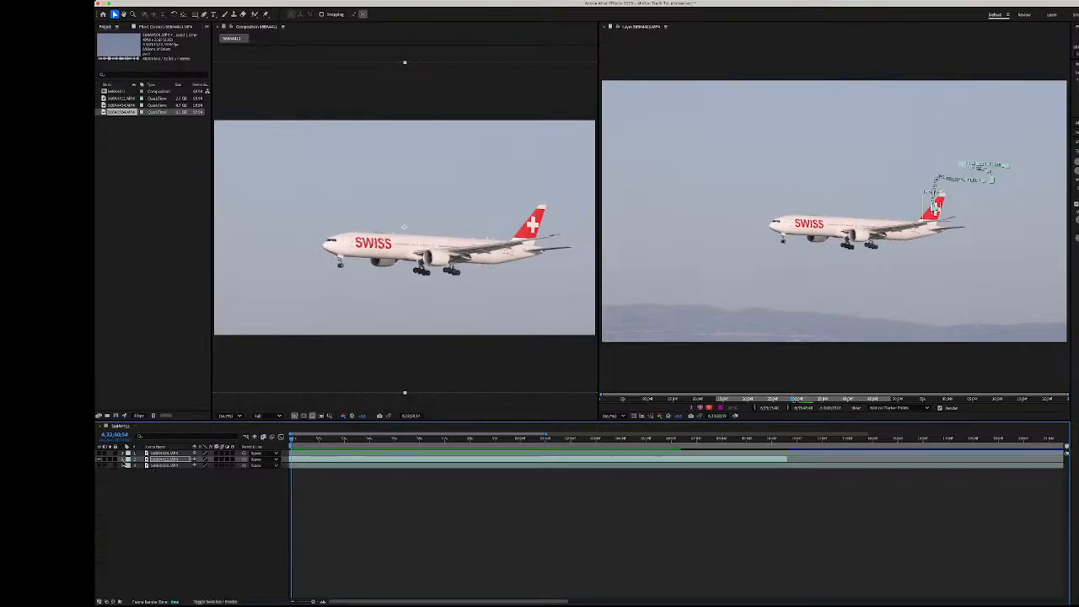
left_click(99, 462)
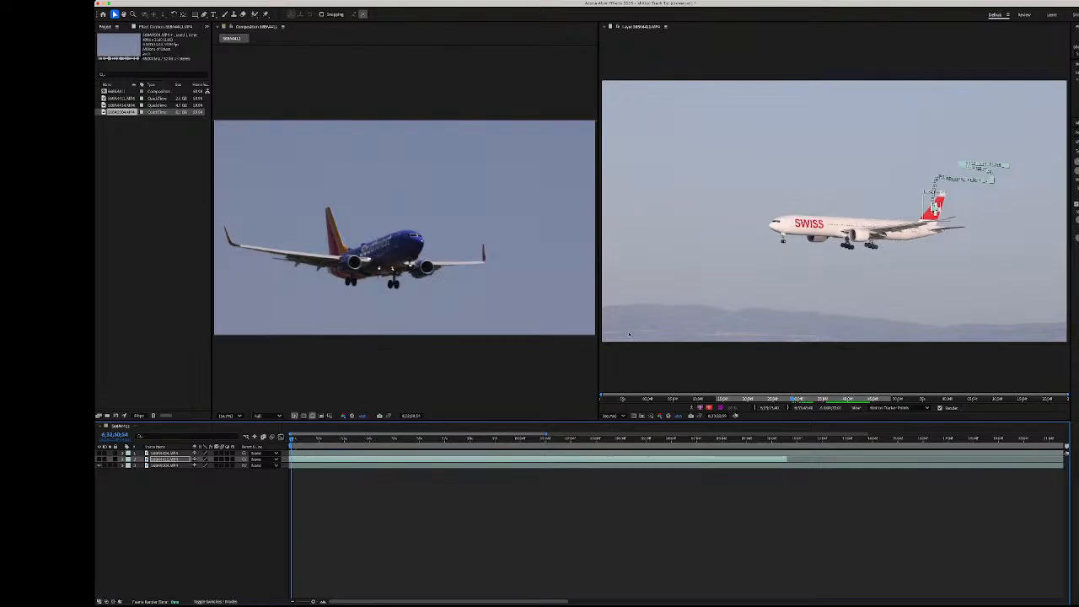
key("space")
left_click(156, 465)
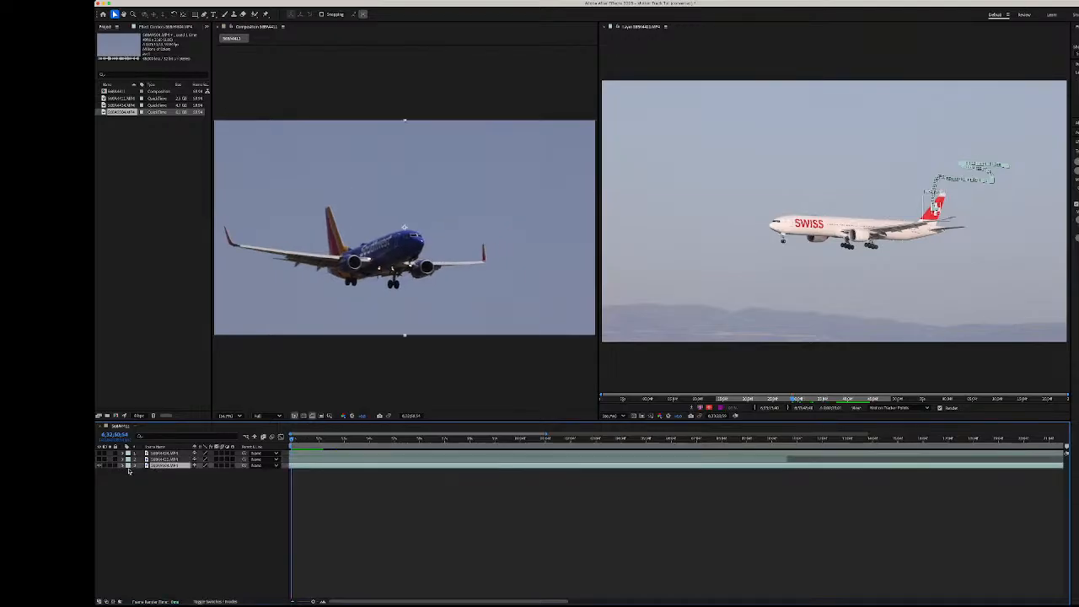
key("space")
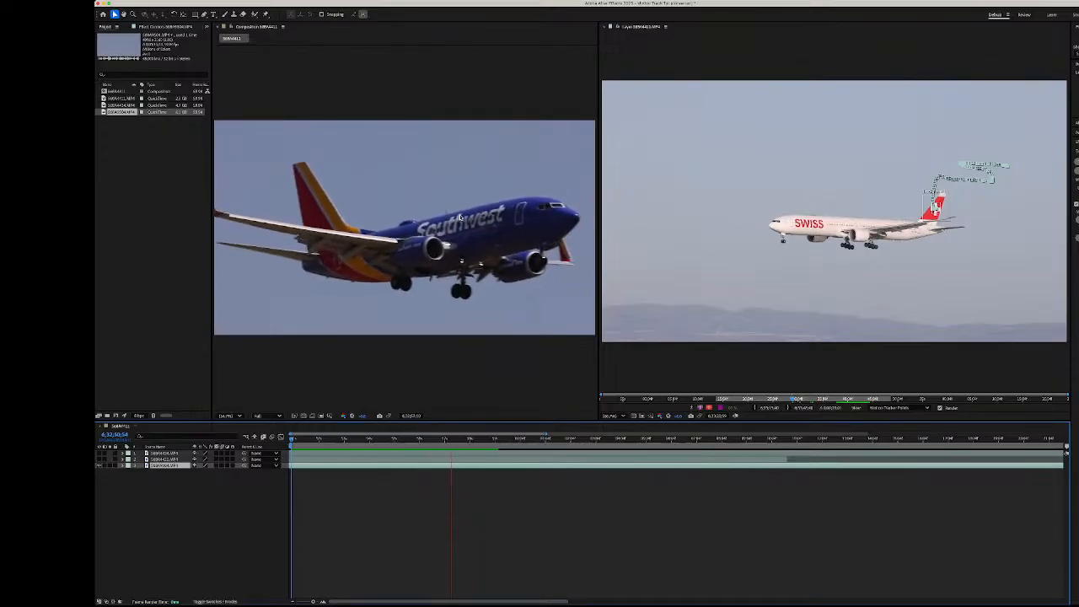
key("space")
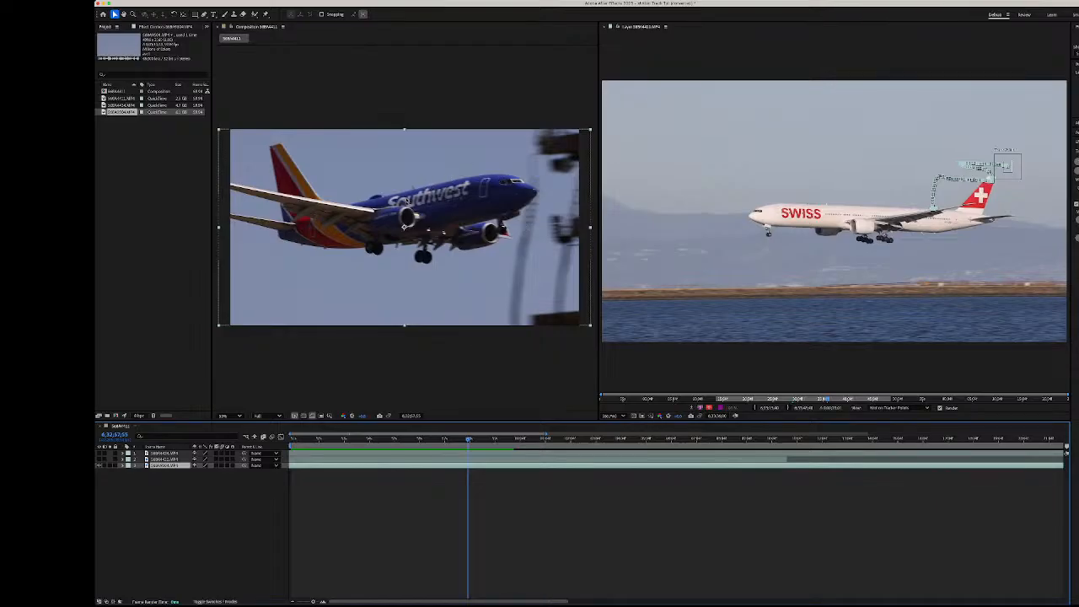
- Expand the Southwest plane layer's transform properties and add a stabilizing tracker to it at the first frame
left_click(121, 467)
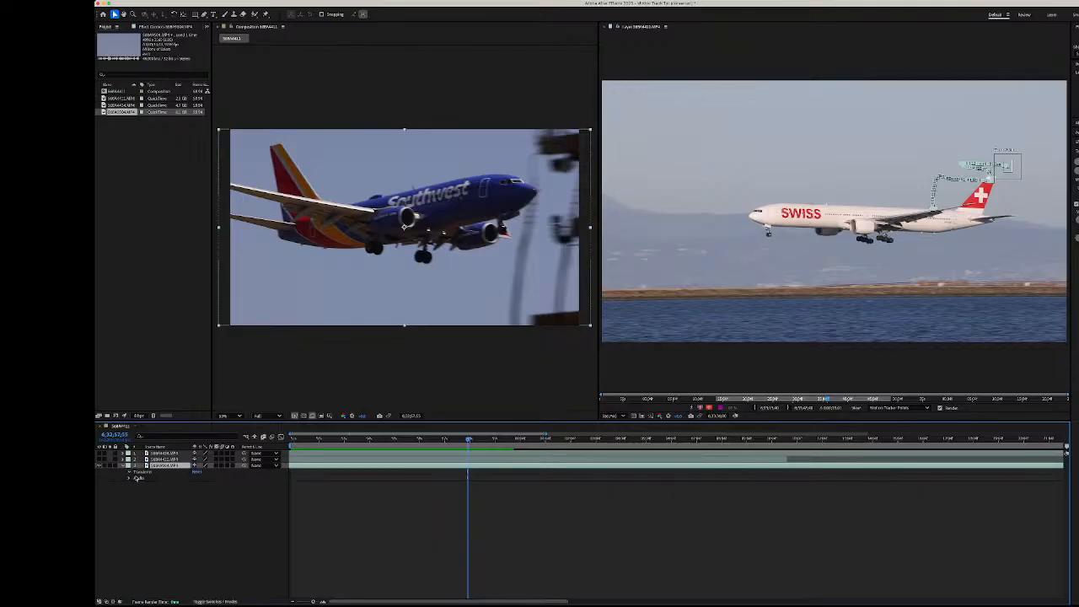
left_click(129, 472)
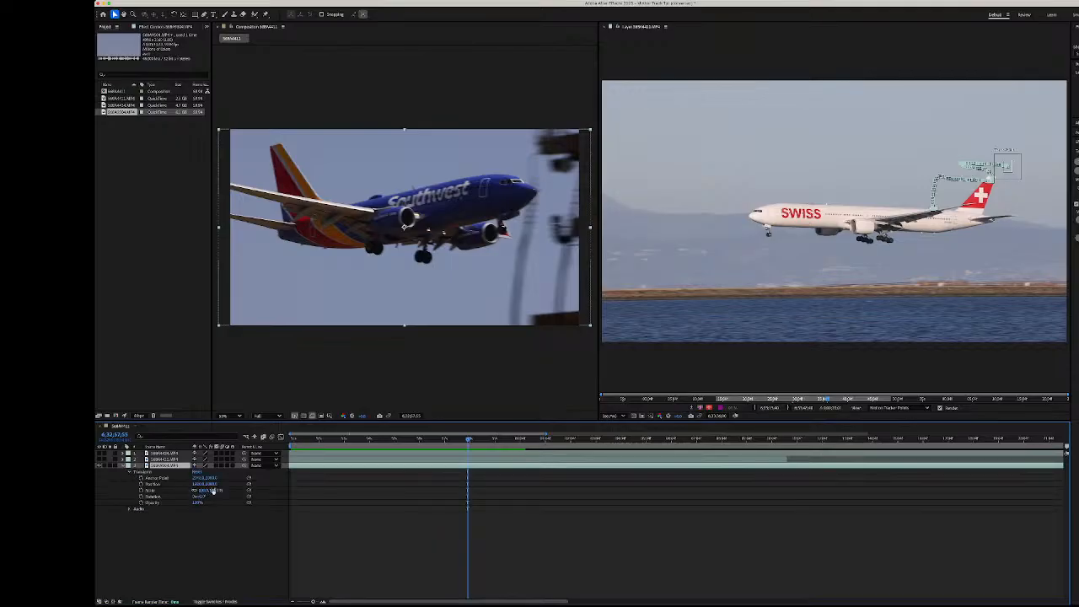
mouse_move(216, 491)
left_mouse_down()
mouse_move(255, 490)
mouse_move(217, 493)
left_mouse_up()
left_click(315, 508)
mouse_move(301, 440)
left_mouse_down()
mouse_move(274, 441)
mouse_move(316, 440)
mouse_move(292, 440)
left_mouse_up()
left_click(158, 467)
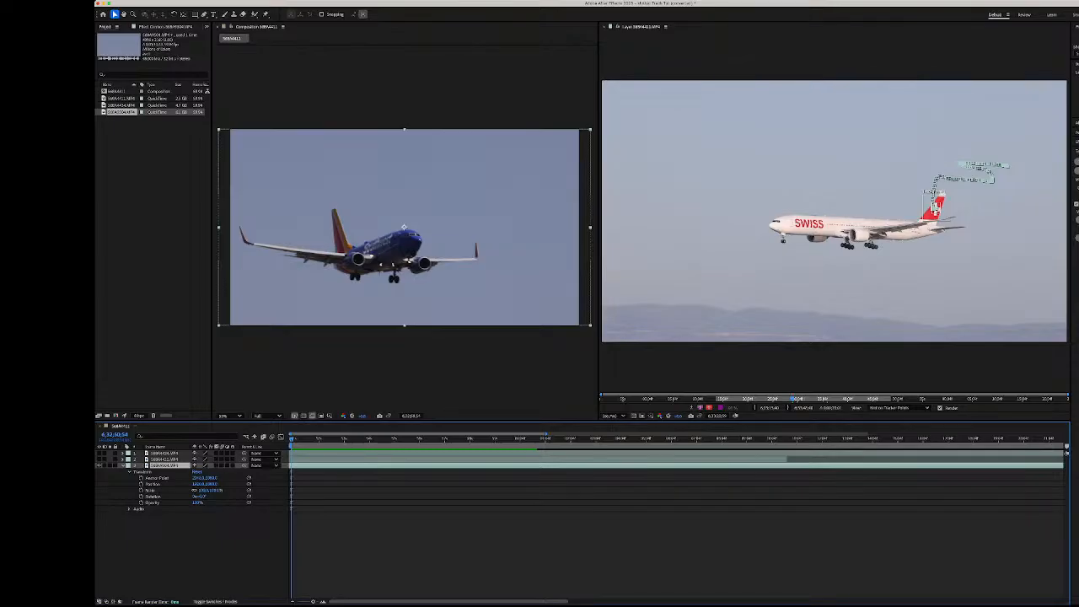
left_click(1076, 171)
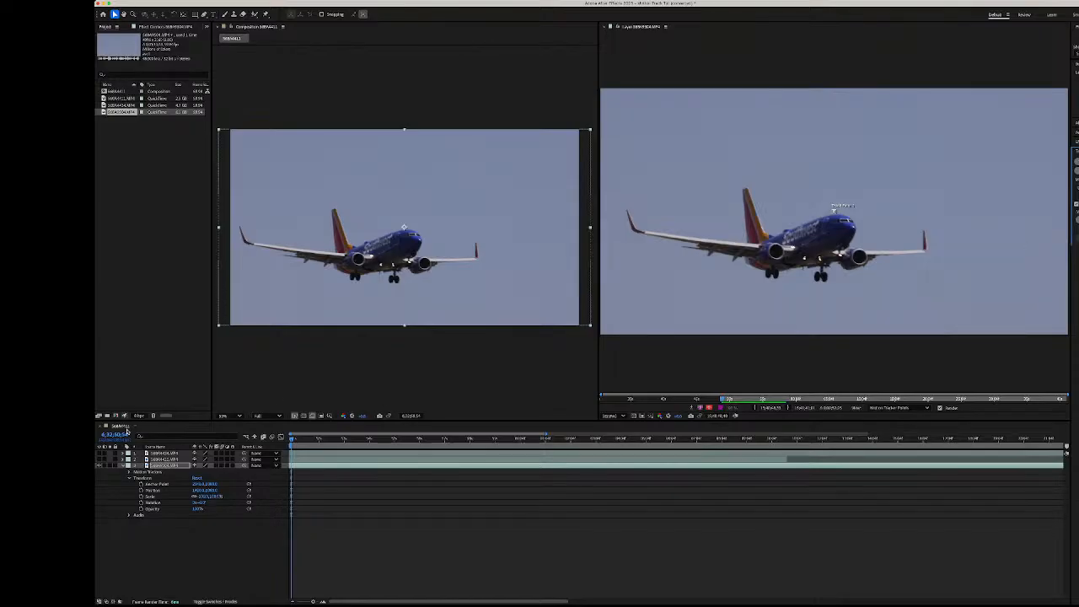
- Delete the surplus Tracker 2 from the Southwest plane layer and expand Tracker 1
left_click(129, 472)
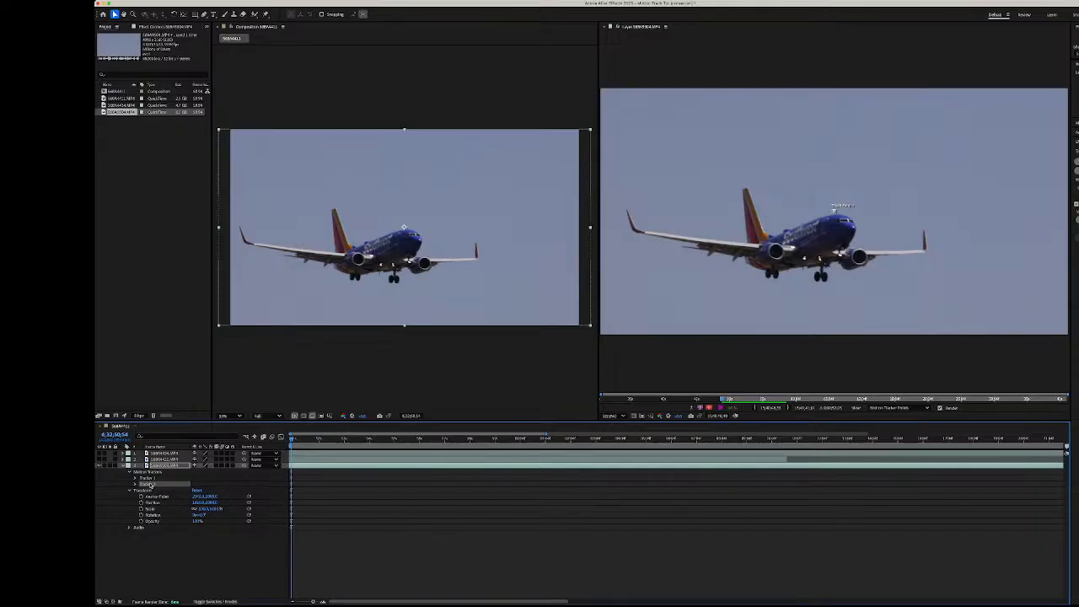
key("Delete")
left_click(151, 479)
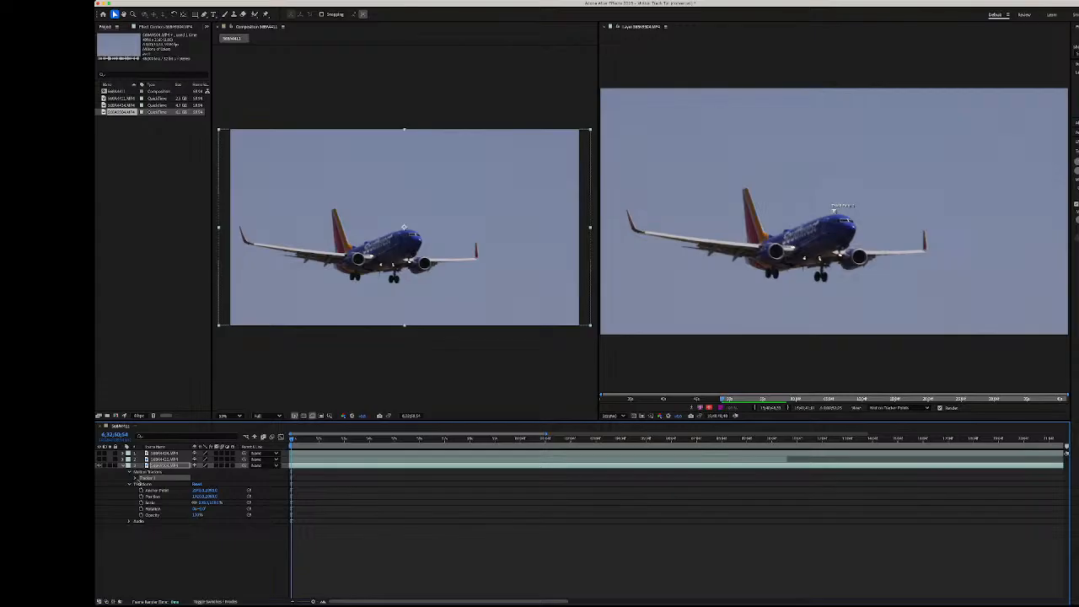
left_click(135, 478)
- Move Tracker 1's track point from the fuselage onto the Southwest plane's tail and track the opening section
scroll(966, 339, "down", 3)
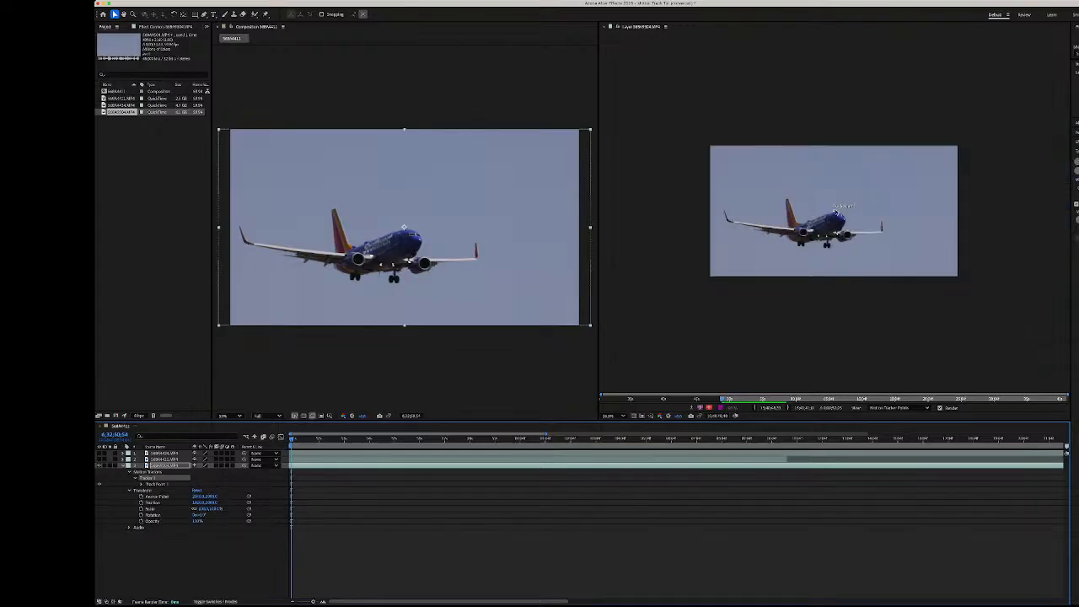
left_click(836, 212)
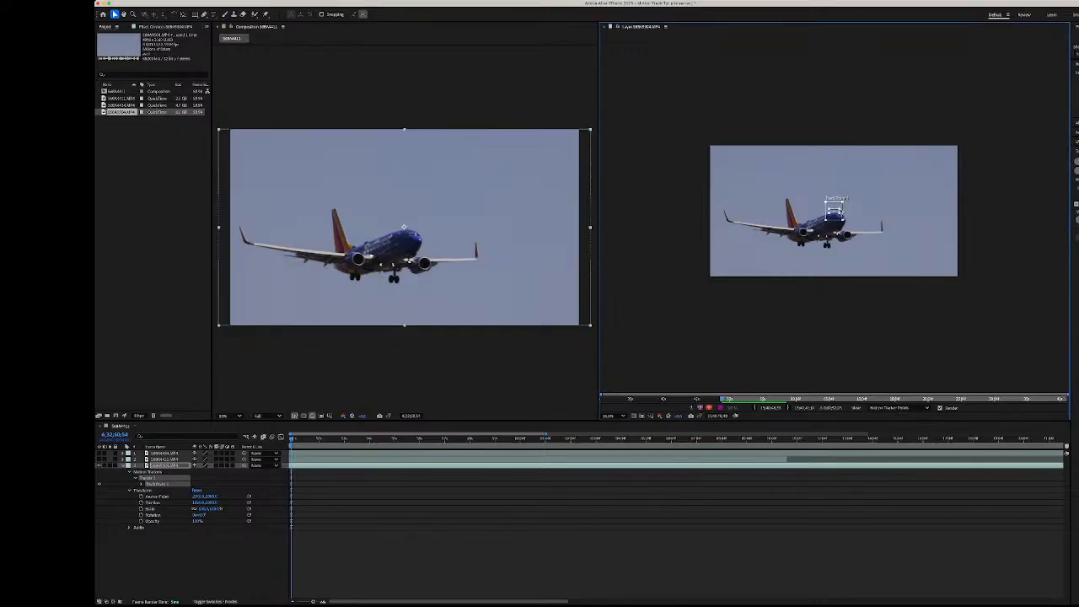
left_click_drag(836, 213, 794, 221)
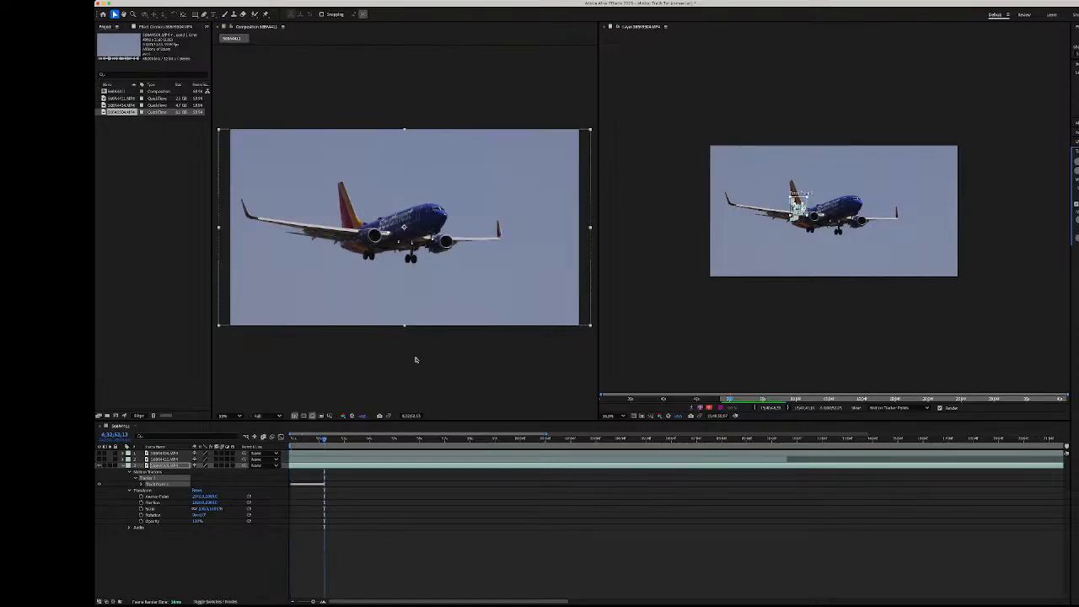
- Apply the tail tracking data to the Southwest plane layer's anchor point and play back the result from the start
left_click_drag(323, 439, 281, 447)
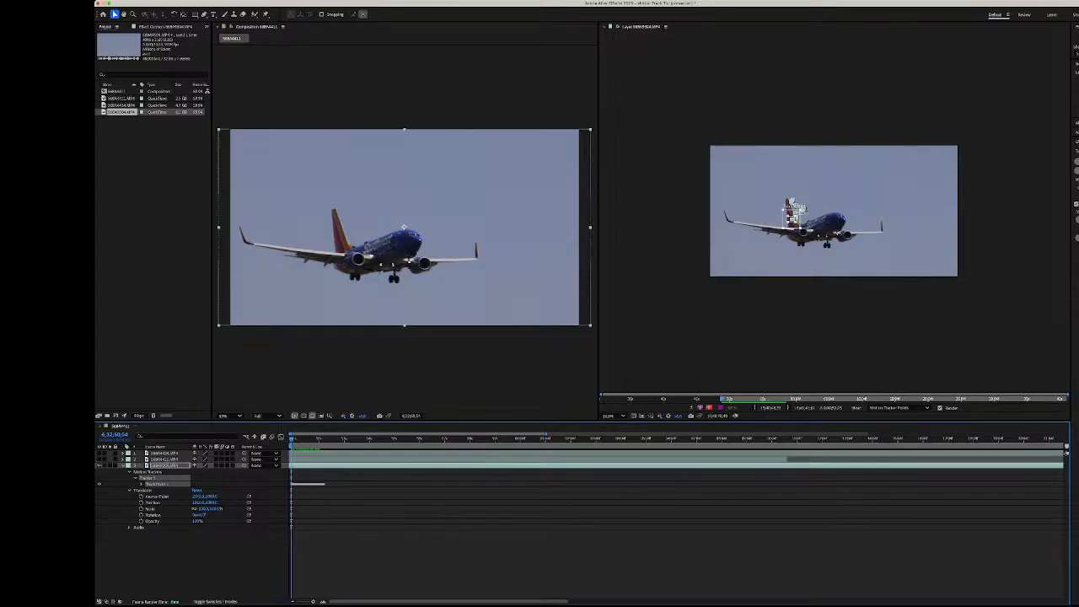
left_click(674, 316)
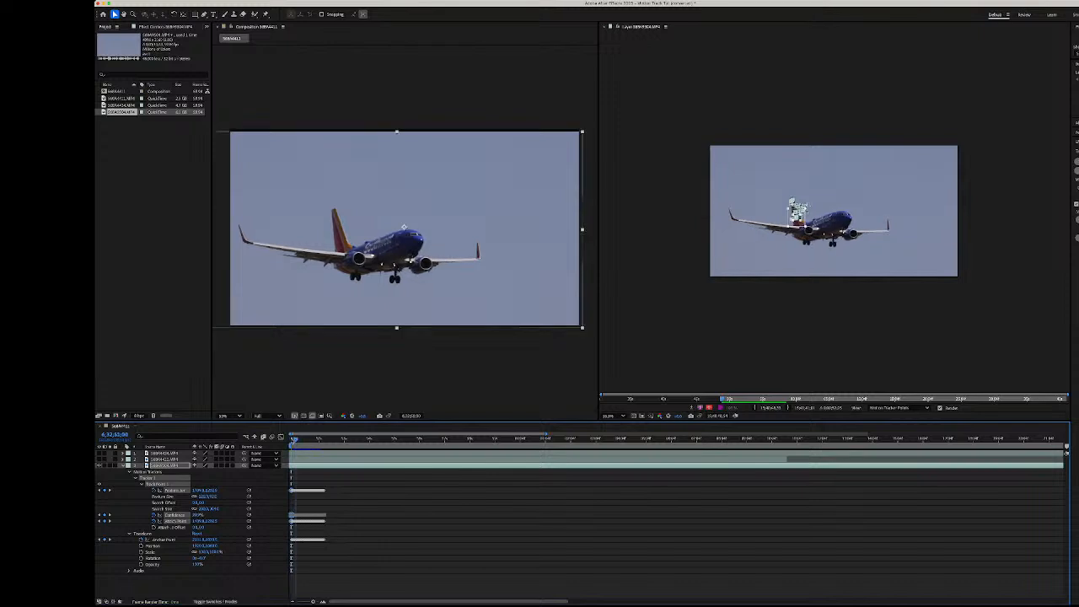
key("space")
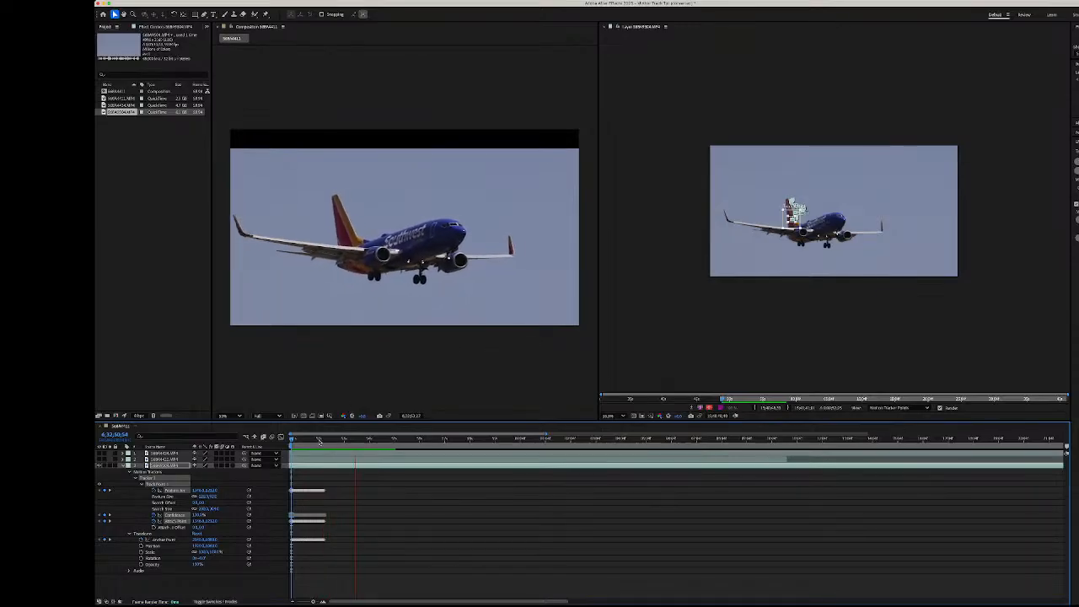
- Inspect an early tracked frame of the Southwest plane, examining the tail's track point and motion path up close
mouse_move(319, 440)
left_mouse_down()
mouse_move(297, 441)
mouse_move(366, 444)
mouse_move(302, 447)
mouse_move(308, 441)
left_mouse_up()
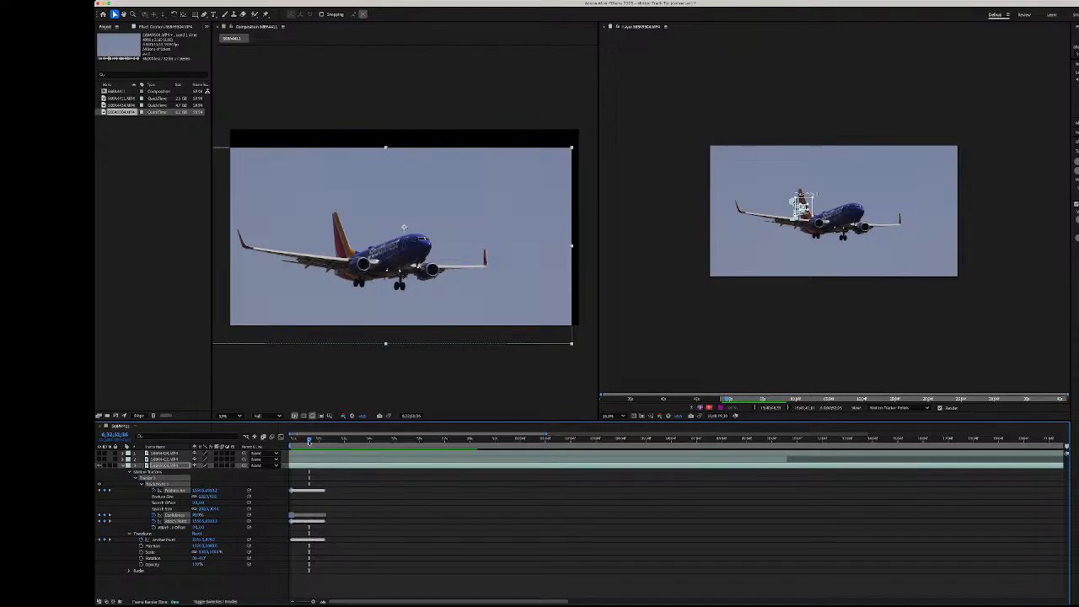
mouse_move(308, 441)
left_mouse_down()
mouse_move(343, 446)
mouse_move(307, 451)
left_mouse_up()
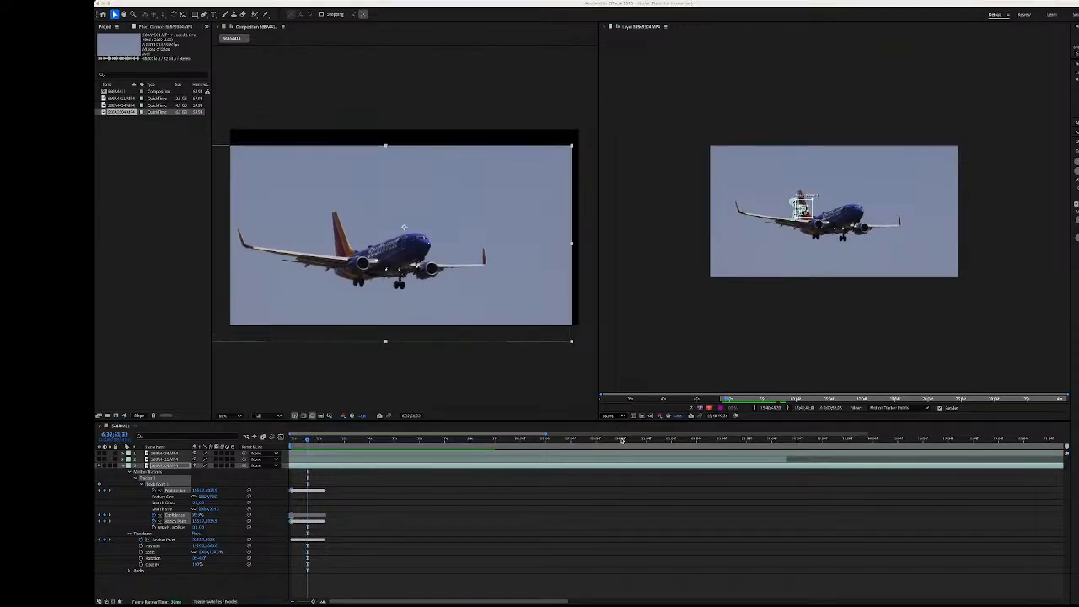
scroll(783, 227, "up", 2)
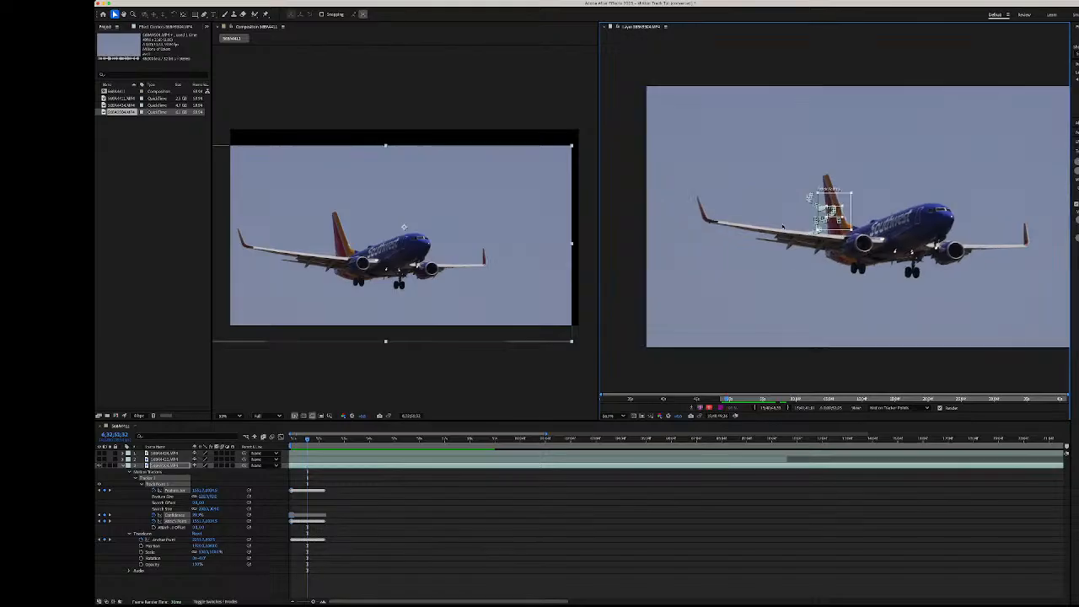
scroll(784, 227, "up", 4)
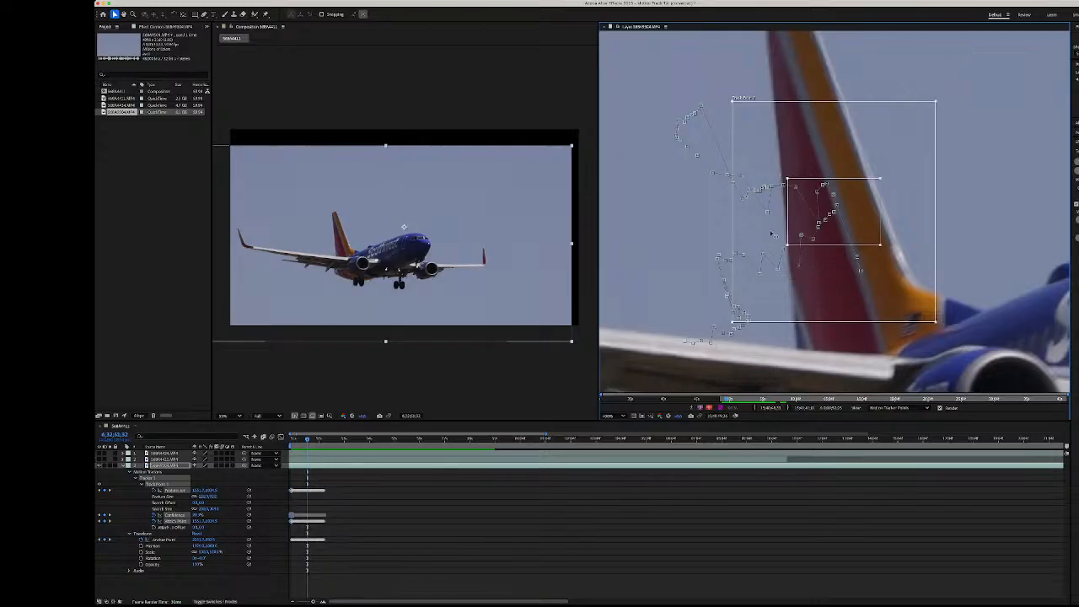
key("comma")
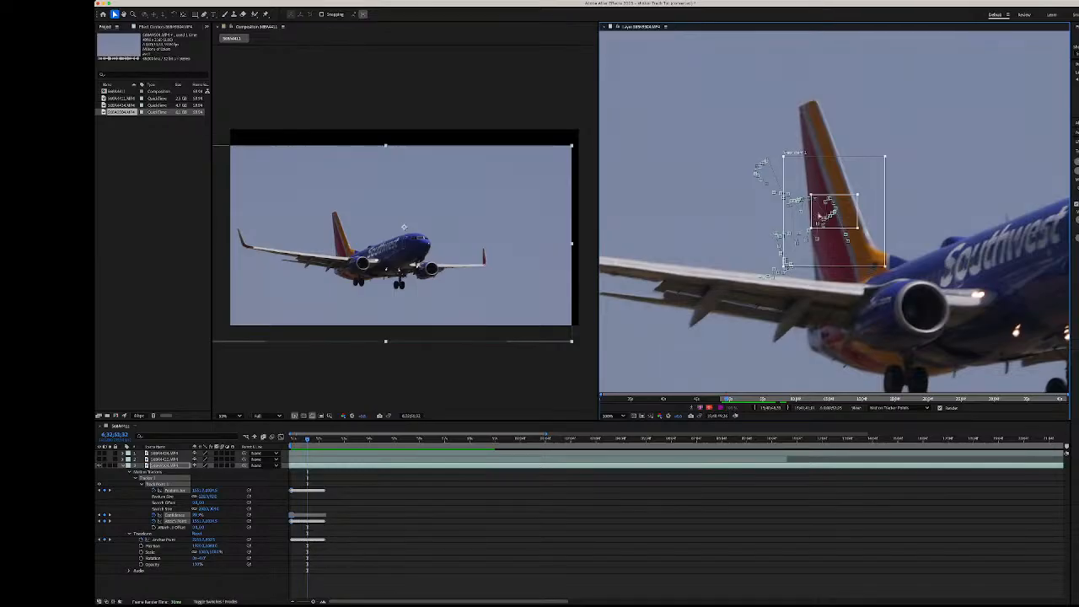
key("comma")
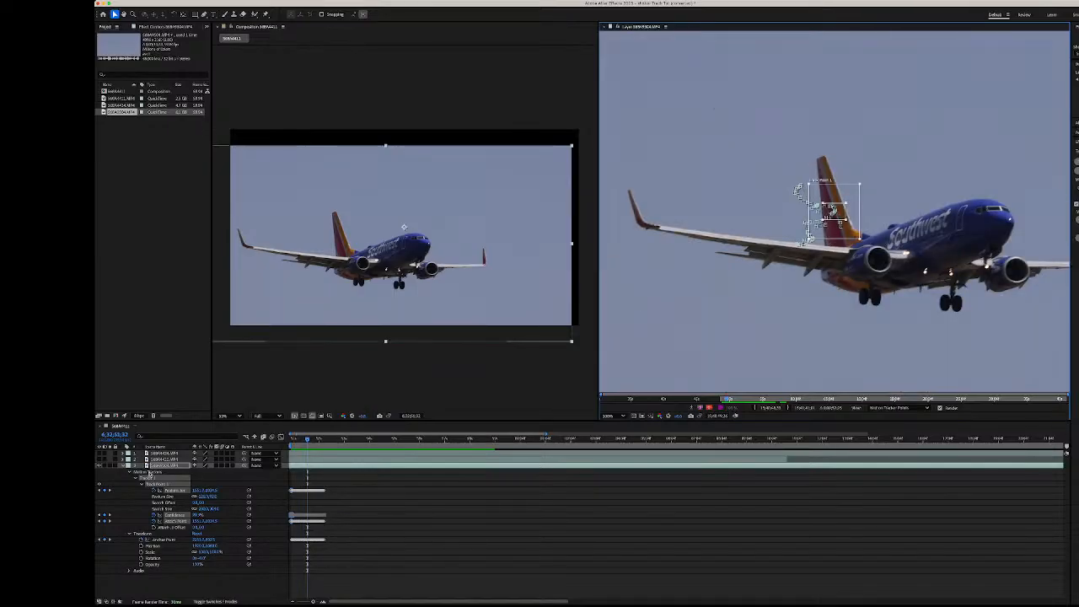
- Clear Tracker 1's tracking data and the Southwest plane layer's anchor point keyframes, keep the tracker, and return to the start
left_click(151, 479)
double_click(157, 483)
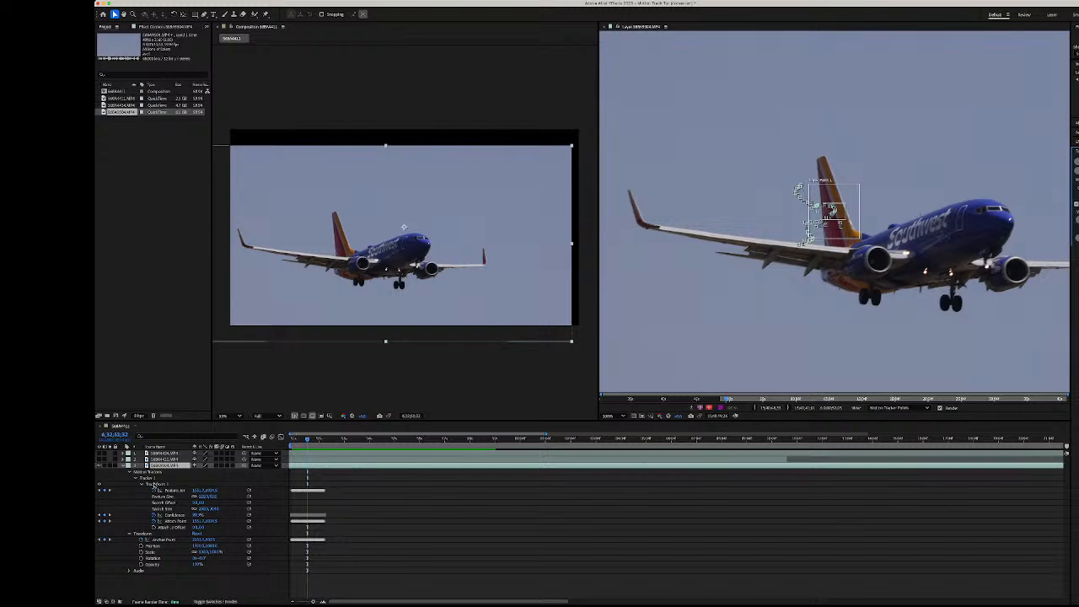
left_click(149, 479)
key("Delete")
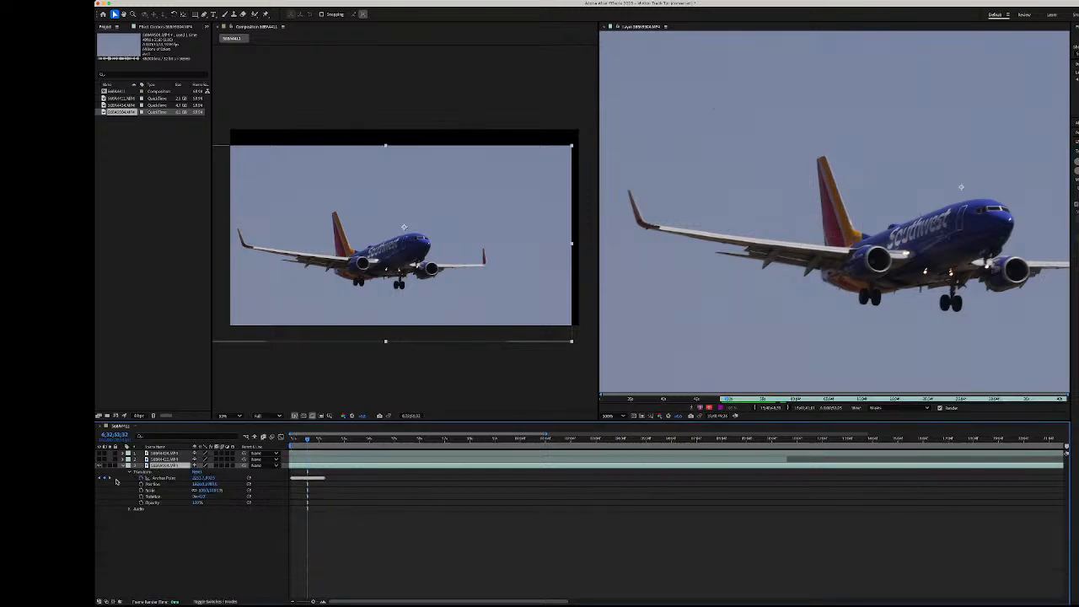
left_click(142, 479)
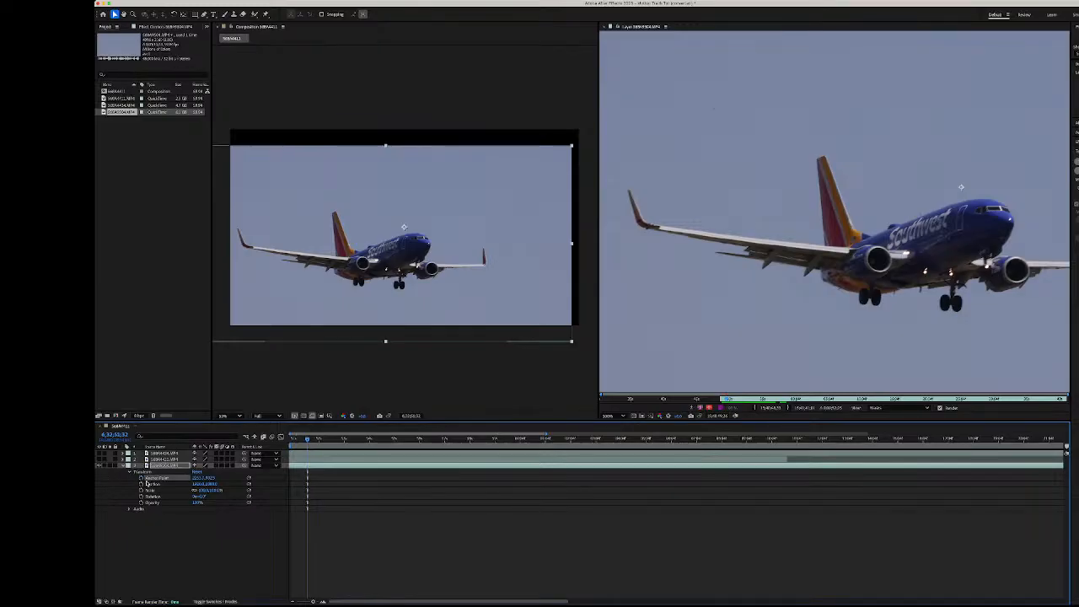
key("ctrl+z")
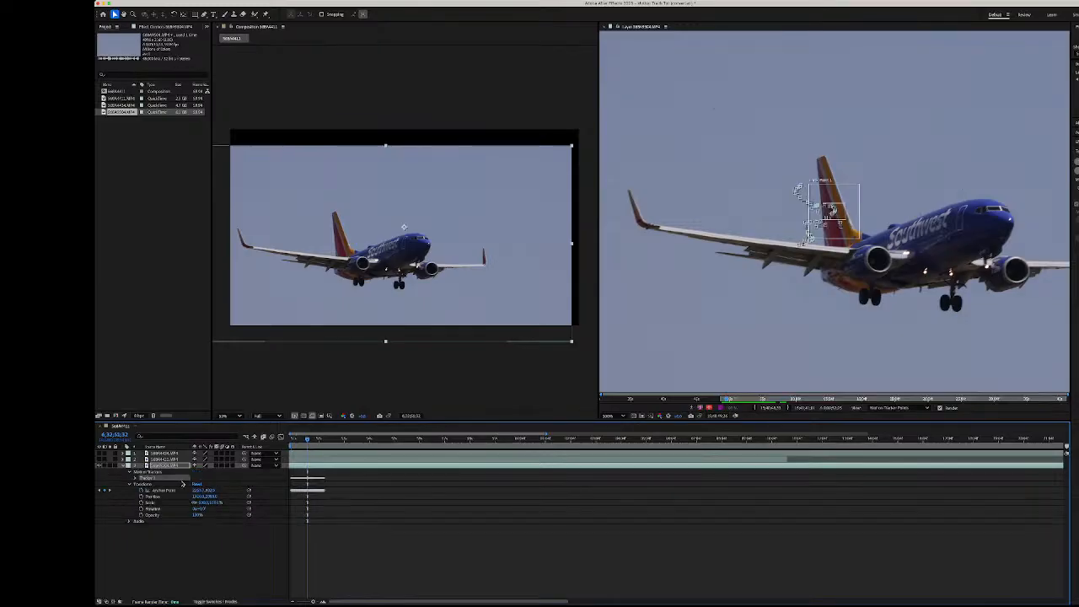
key("Home")
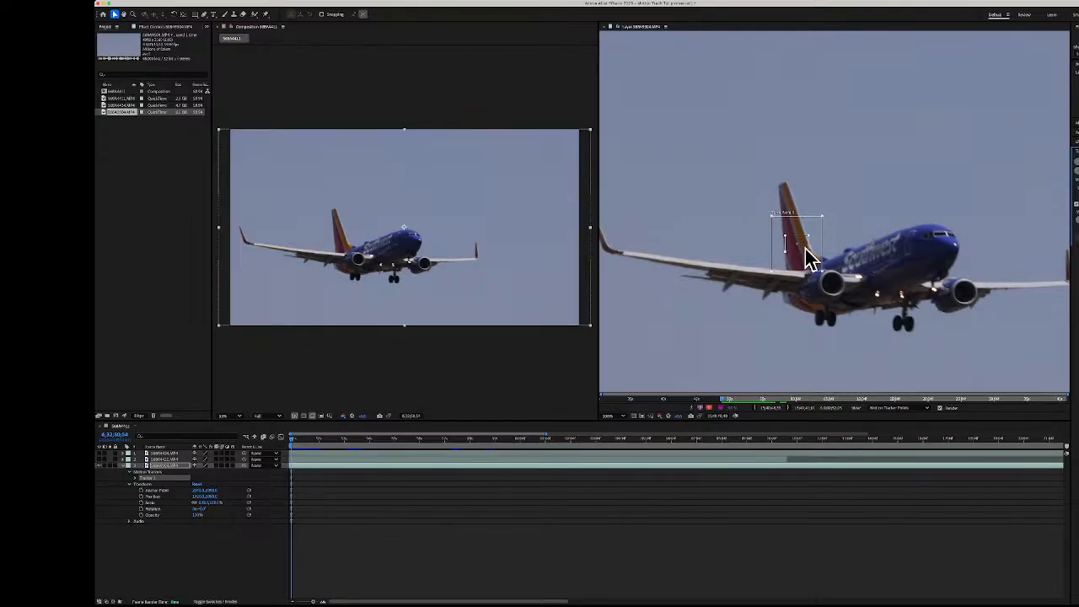
- Move Tracker 1's track point onto the Southwest lettering, track the opening section, and apply the data to the layer's anchor point
key("space")
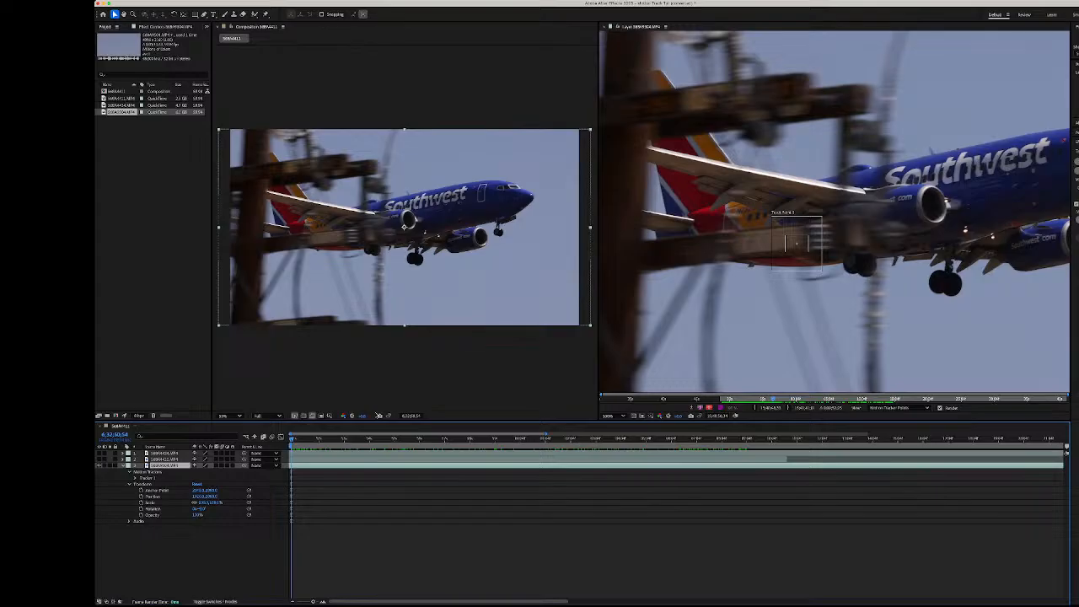
left_click_drag(811, 226, 969, 146)
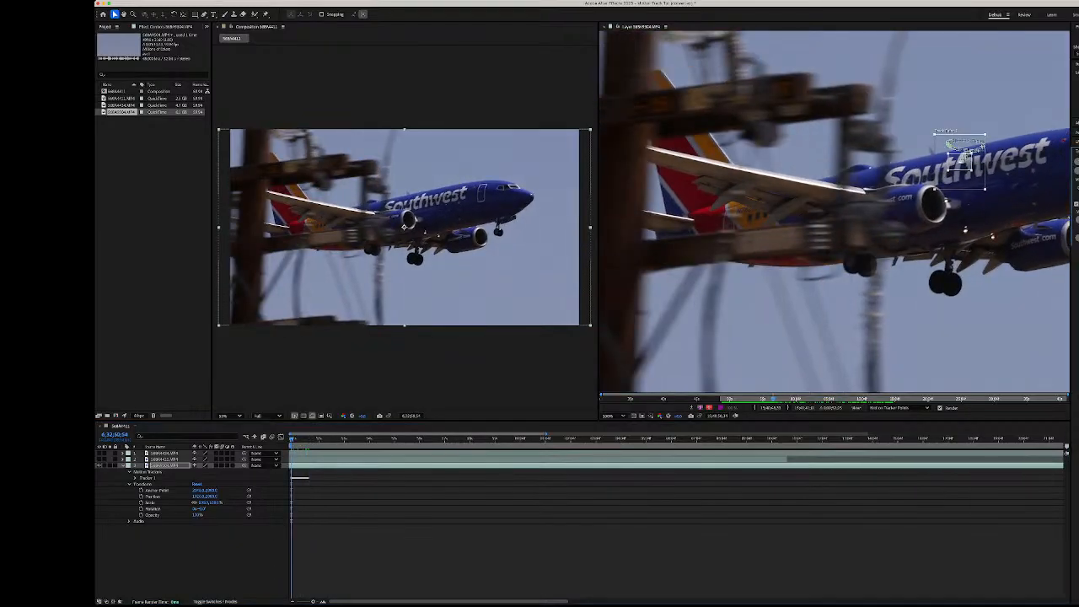
left_click(675, 317)
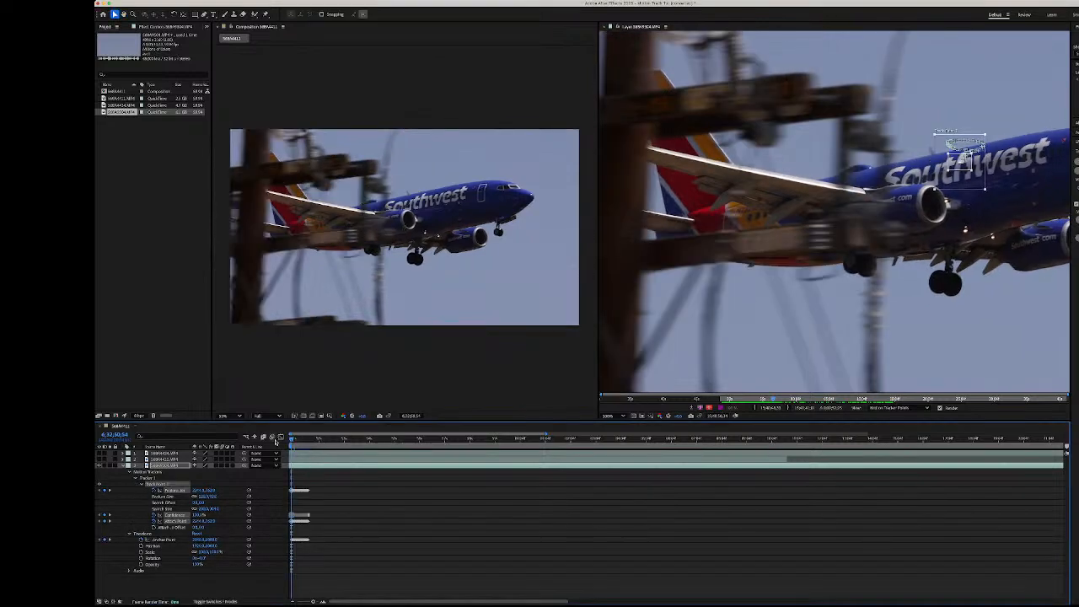
- Play back the lettering-based stabilization, then undo both the anchor point application and the tracking of the opening section
key("space")
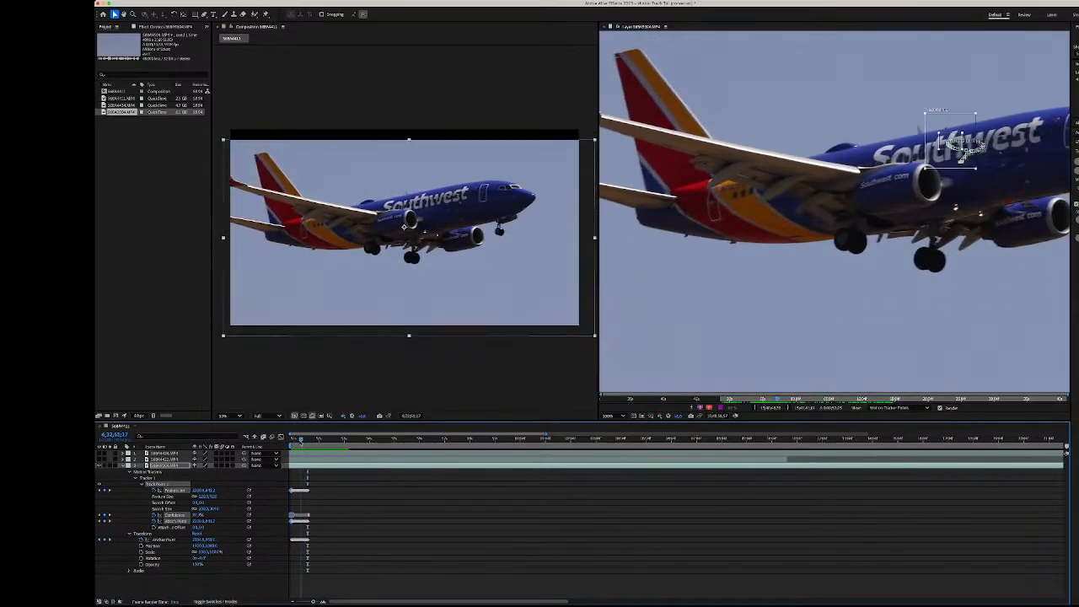
key("space")
mouse_move(291, 443)
left_mouse_down()
mouse_move(308, 443)
mouse_move(288, 445)
mouse_move(297, 442)
left_mouse_up()
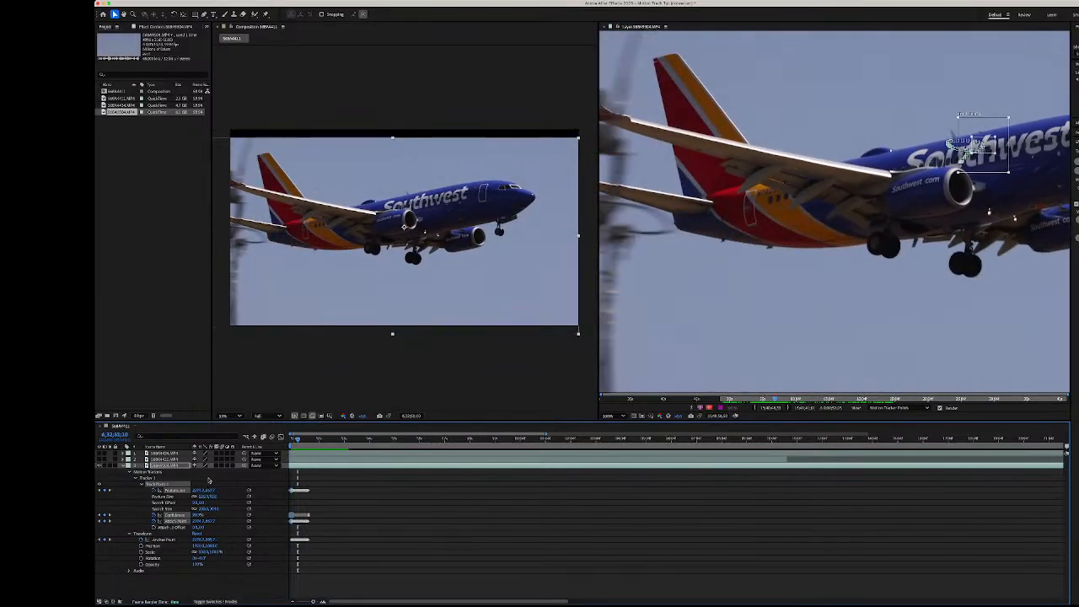
key("super+z")
key("super+z")
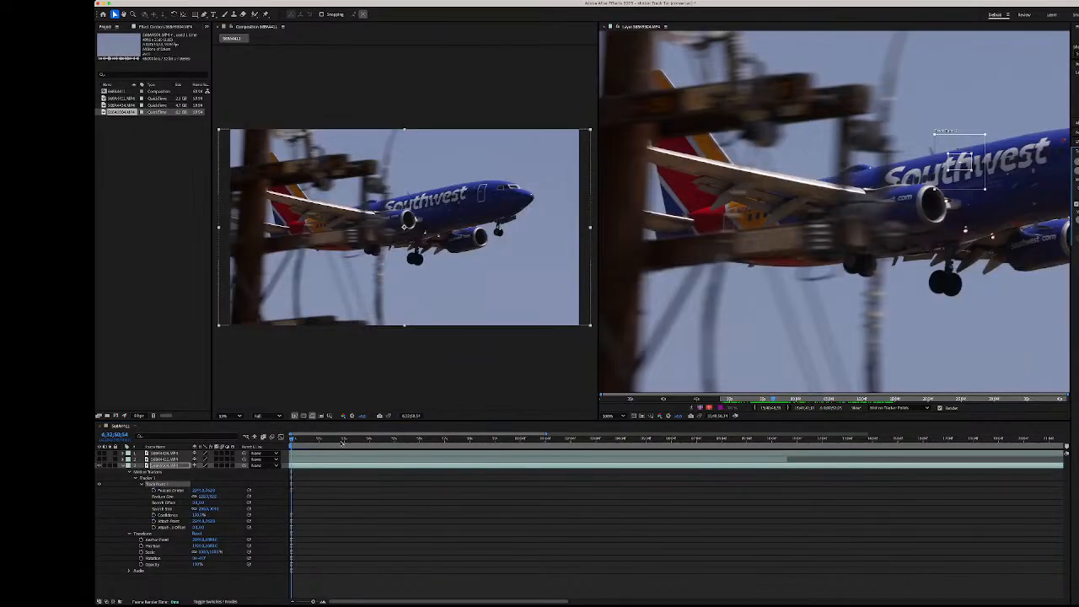
- At the start of the landing approach, place the track point on the orange stripe below the tail and track forward through touchdown
left_click_drag(343, 441, 732, 499)
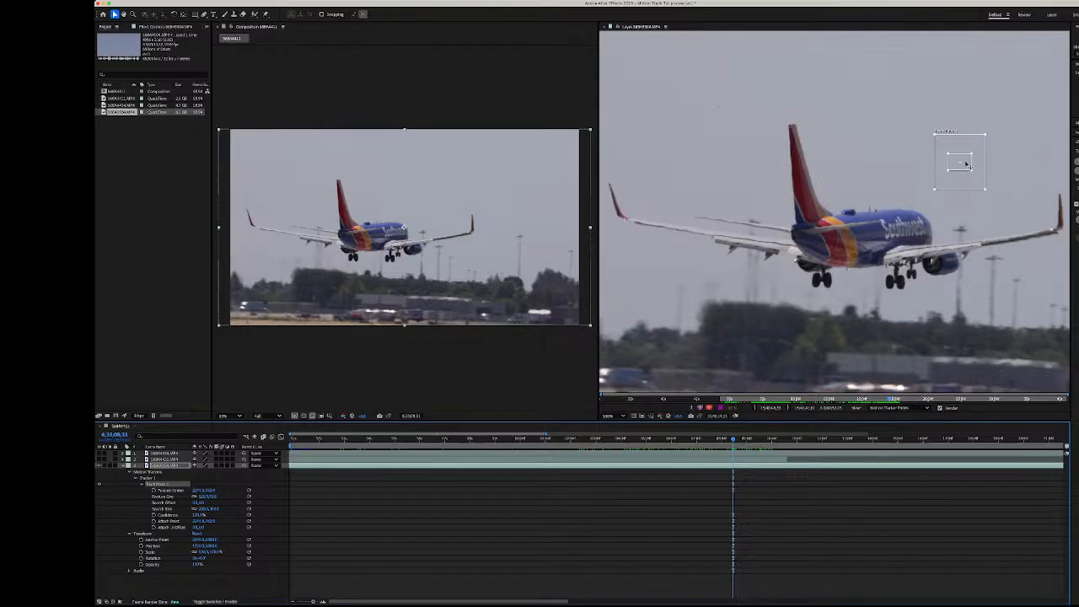
left_click_drag(967, 165, 842, 221)
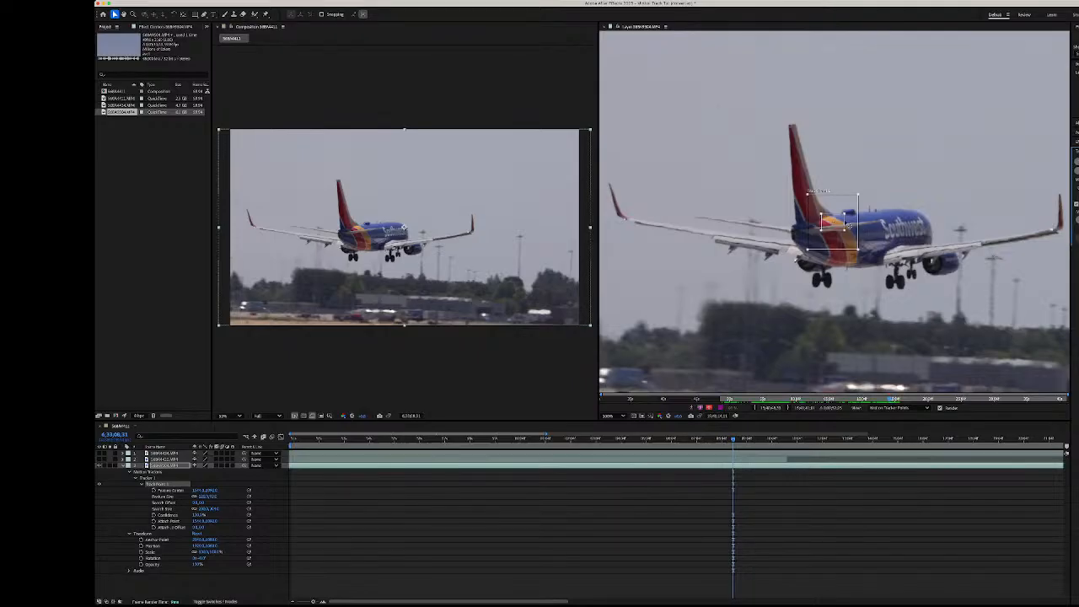
left_click_drag(837, 221, 837, 231)
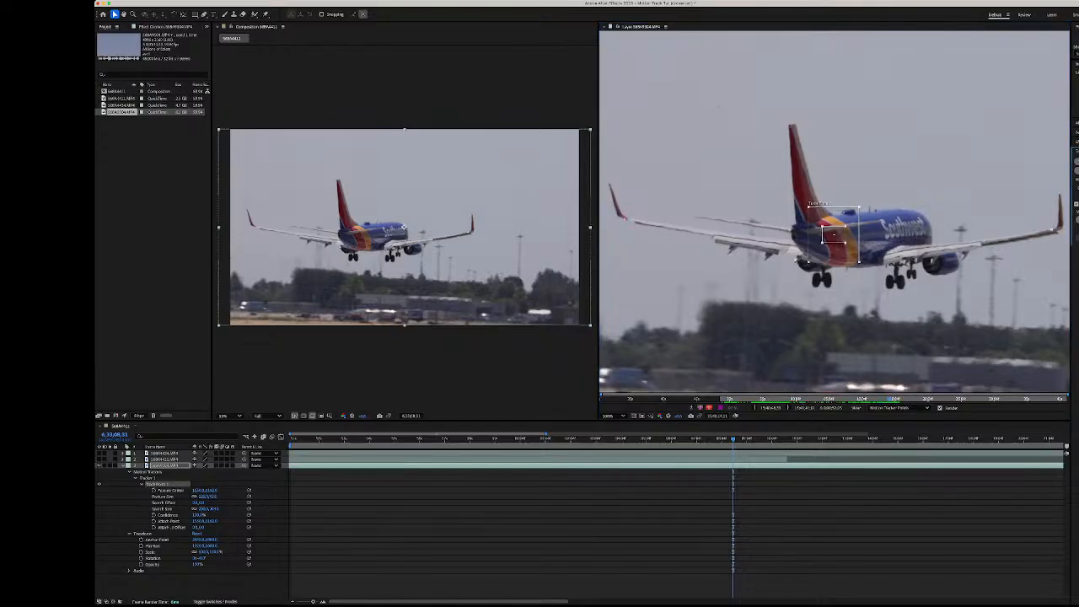
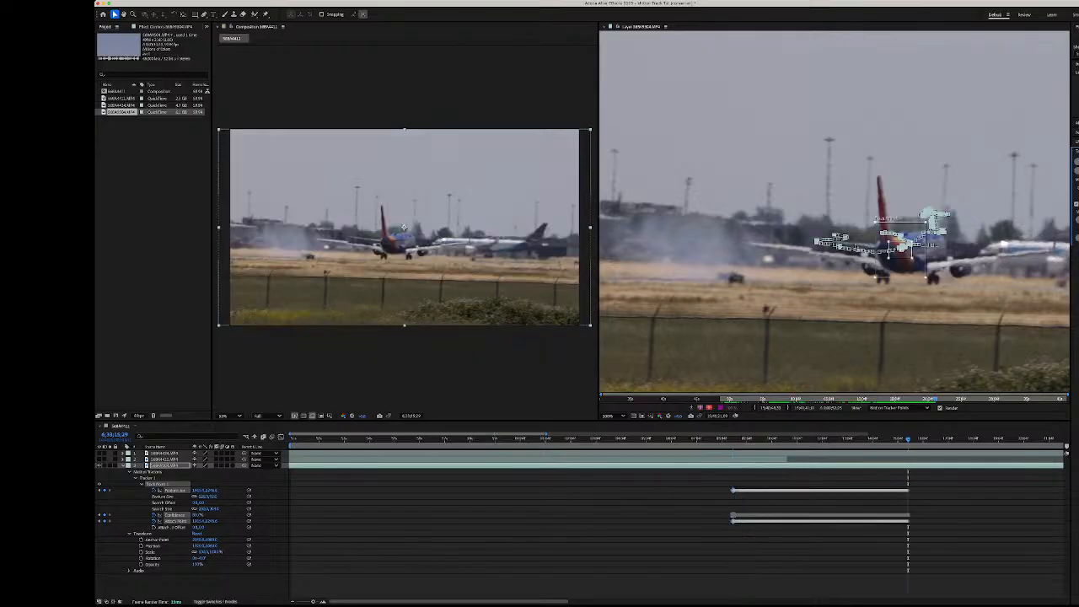
- Check the landing track across several frames and apply its data to the Southwest plane layer's anchor point
left_click(770, 439)
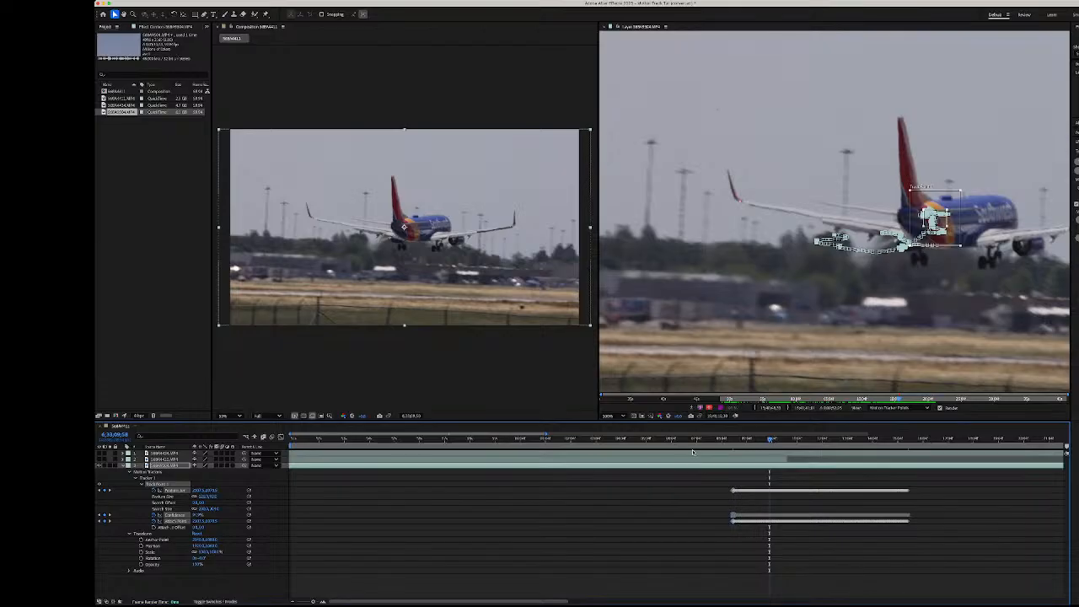
left_click_drag(770, 439, 723, 440)
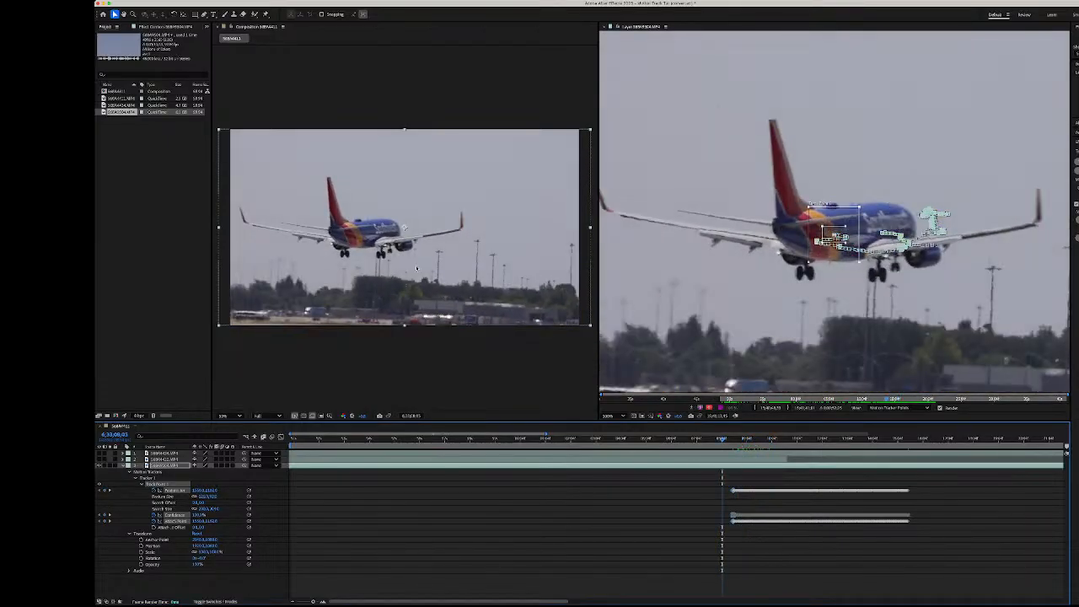
left_click_drag(721, 439, 758, 444)
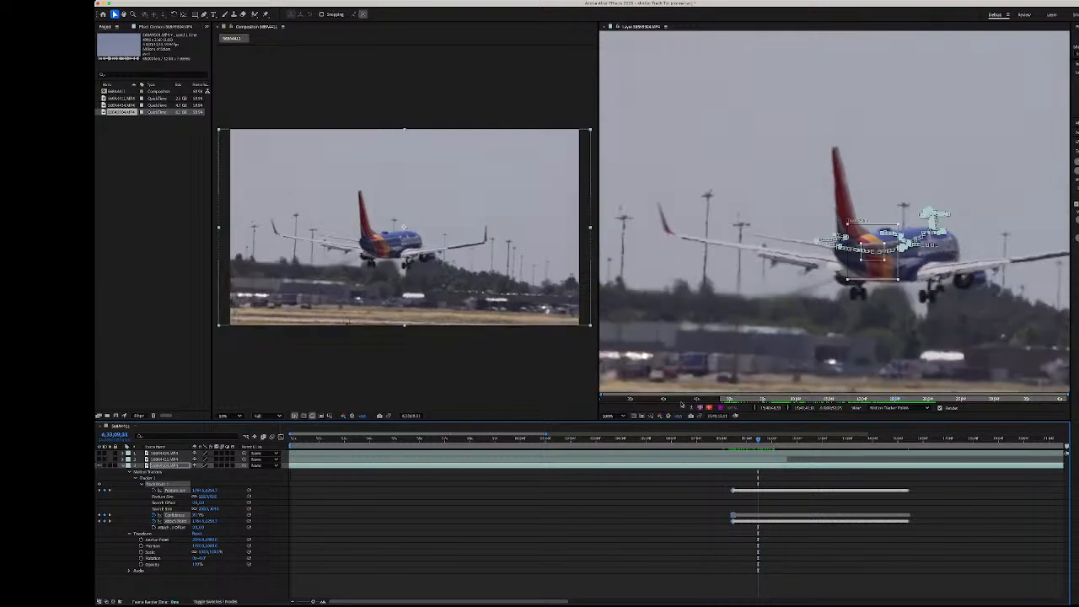
left_click(621, 418)
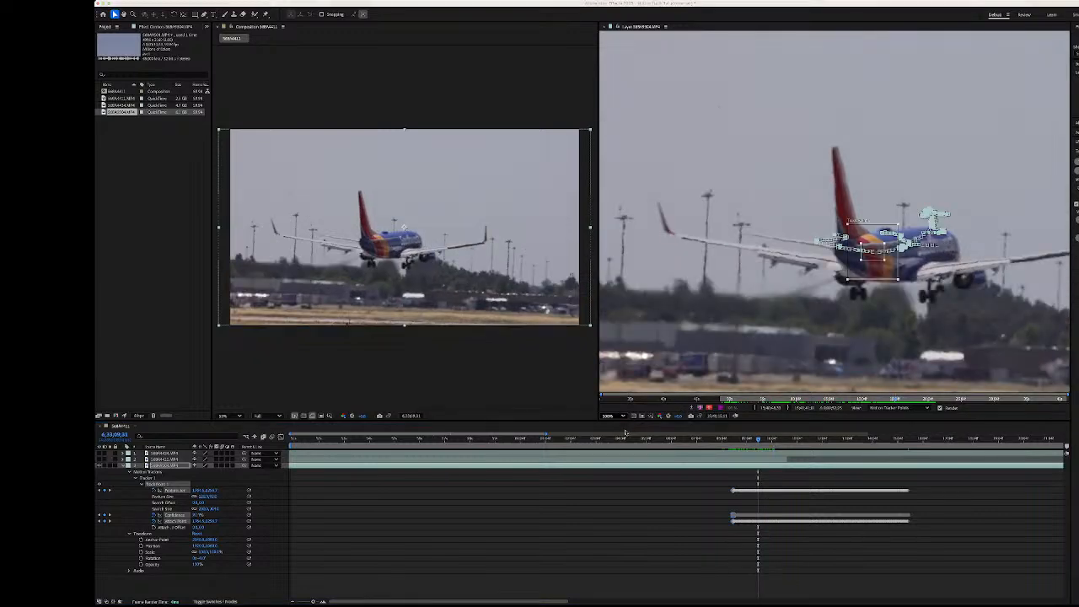
left_click(628, 429)
mouse_move(763, 442)
left_mouse_down()
mouse_move(742, 441)
mouse_move(781, 440)
left_mouse_up()
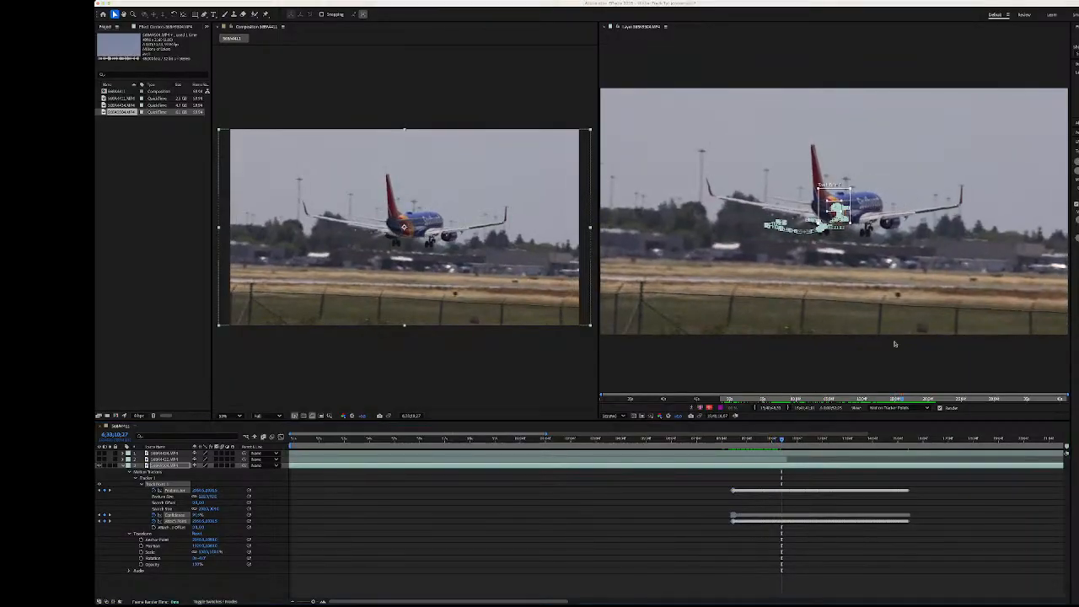
left_click(680, 314)
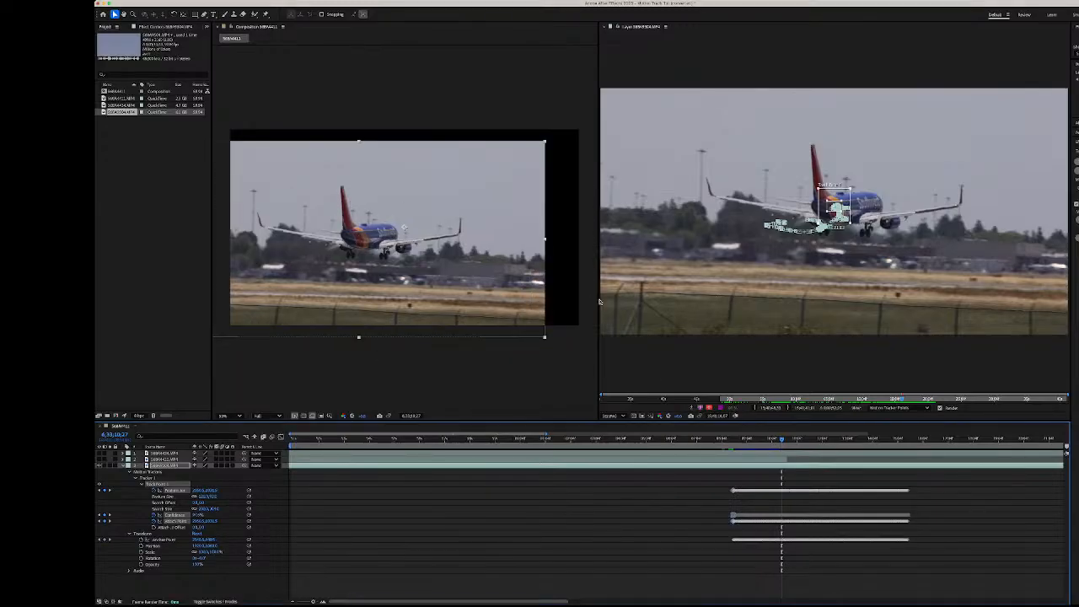
- Enlarge the composition view and play back the stabilized landing section from its first tracked frame
left_click_drag(598, 299, 673, 302)
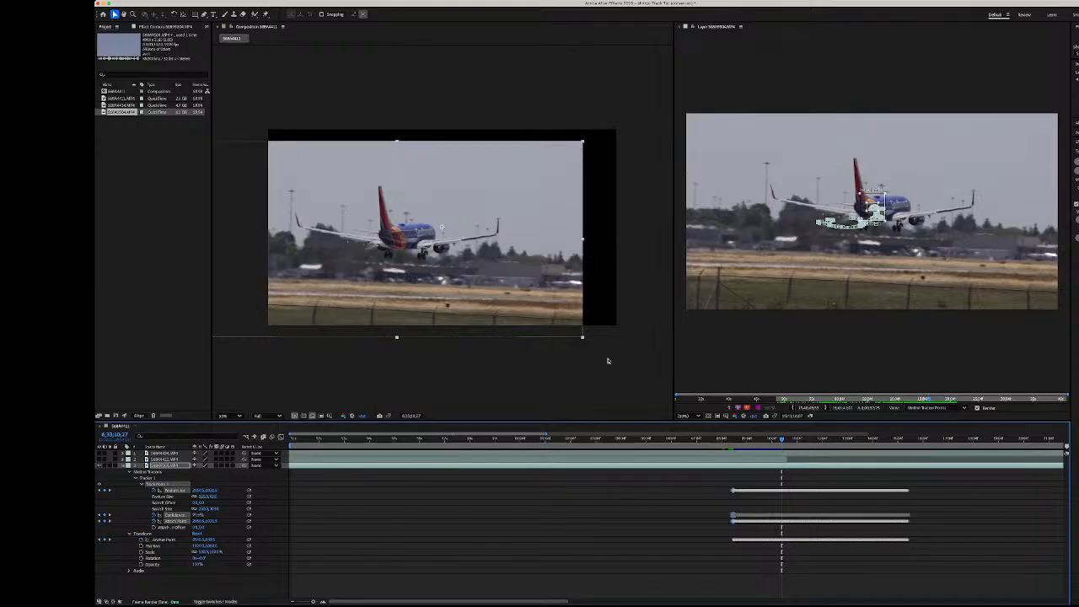
left_click(738, 445)
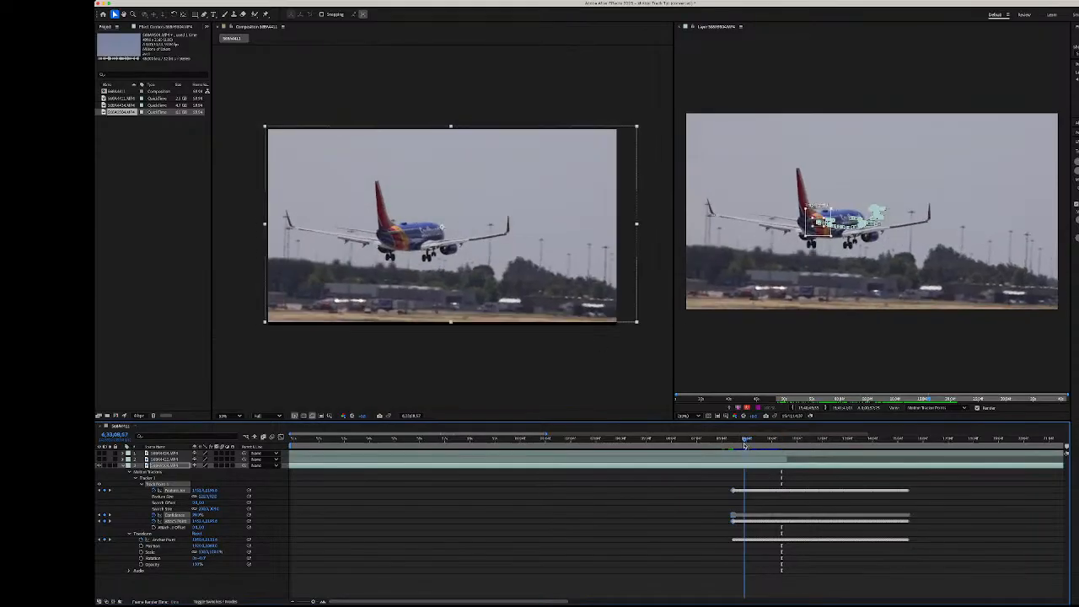
mouse_move(738, 447)
left_mouse_down()
mouse_move(769, 452)
mouse_move(733, 464)
left_mouse_up()
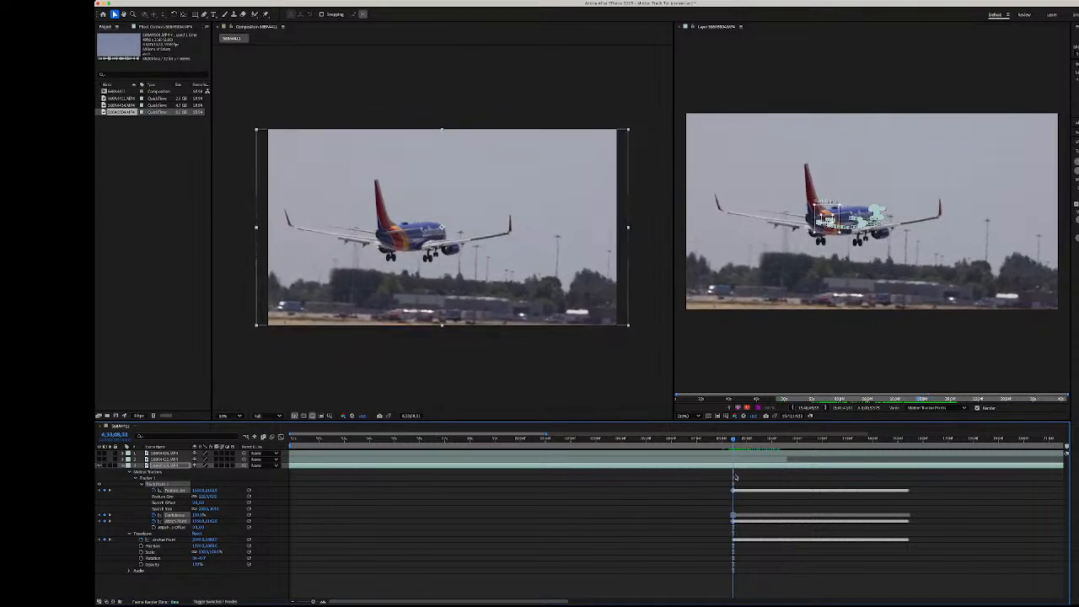
key("space")
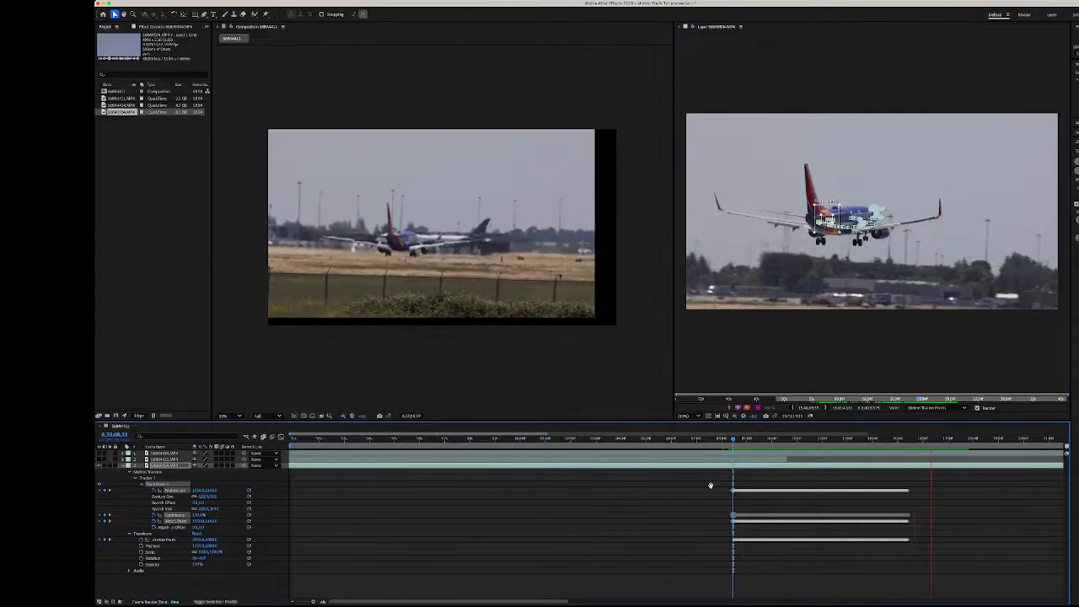
key("space")
left_click_drag(948, 449, 734, 440)
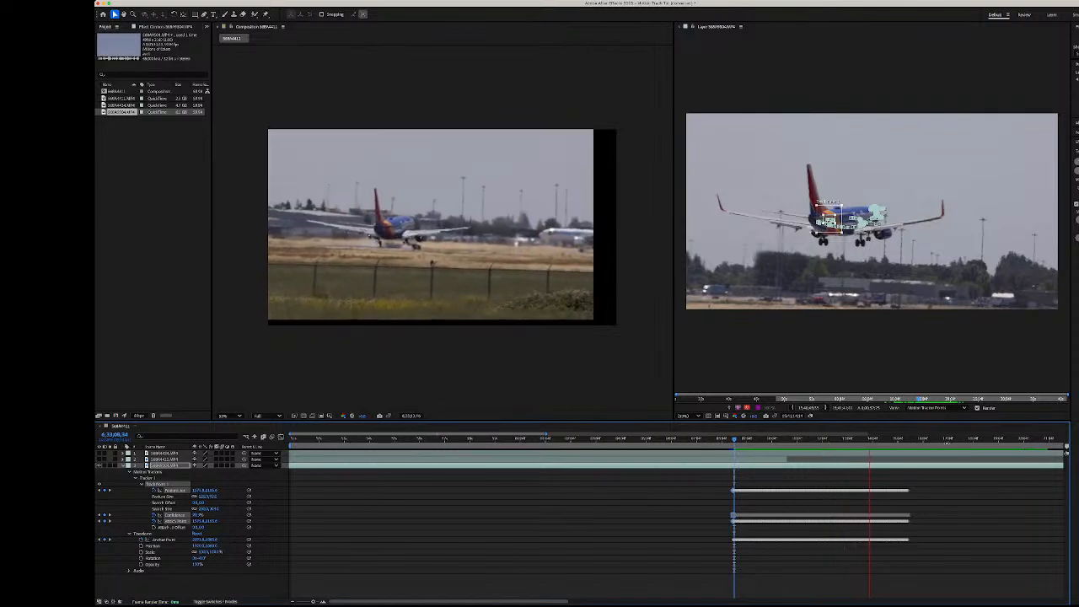
key("space")
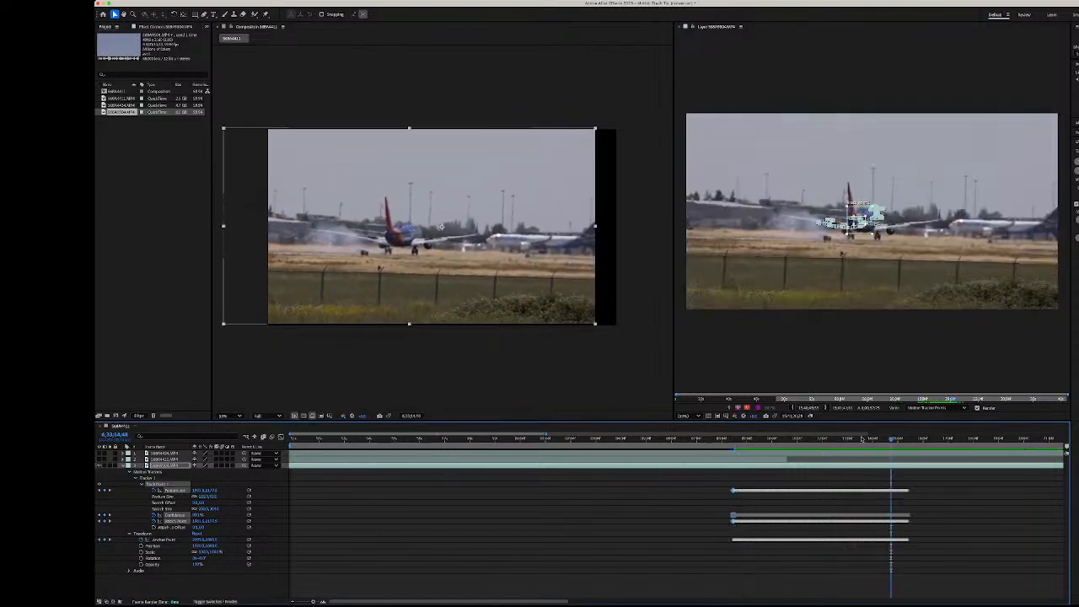
- Scale the Southwest plane layer up to about 139% to fill the black borders exposed by the stabilization
left_click_drag(890, 439, 854, 446)
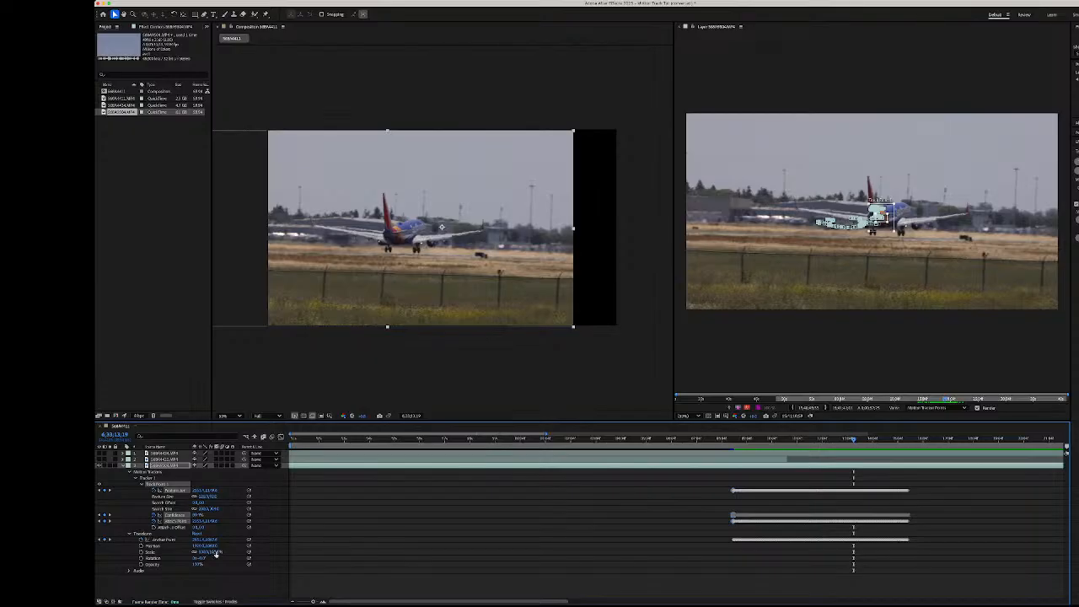
mouse_move(217, 554)
left_mouse_down()
mouse_move(235, 554)
mouse_move(222, 552)
left_mouse_up()
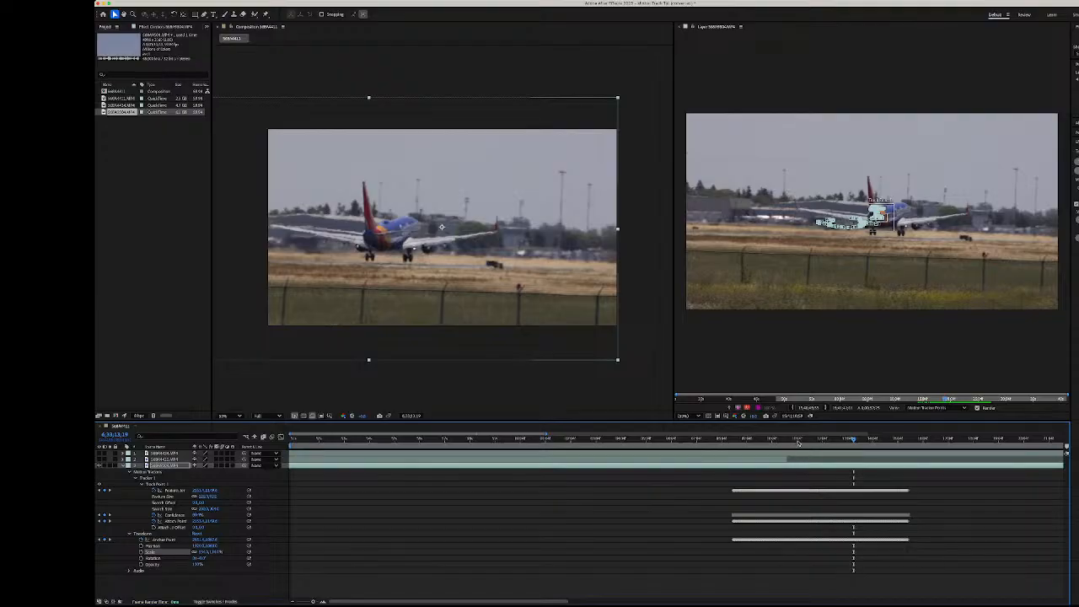
mouse_move(799, 442)
left_mouse_down()
mouse_move(739, 455)
mouse_move(817, 461)
mouse_move(806, 462)
left_mouse_up()
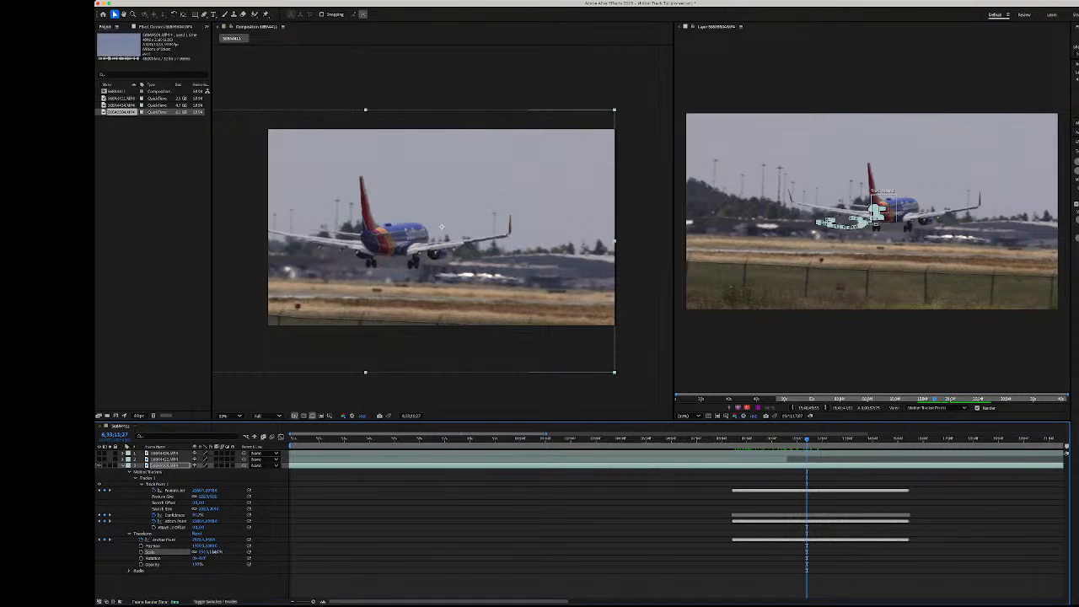
left_click_drag(216, 553, 218, 552)
- Play back the enlarged landing section from its first tracked frame past the end of the track
left_click_drag(785, 441, 733, 451)
key("space")
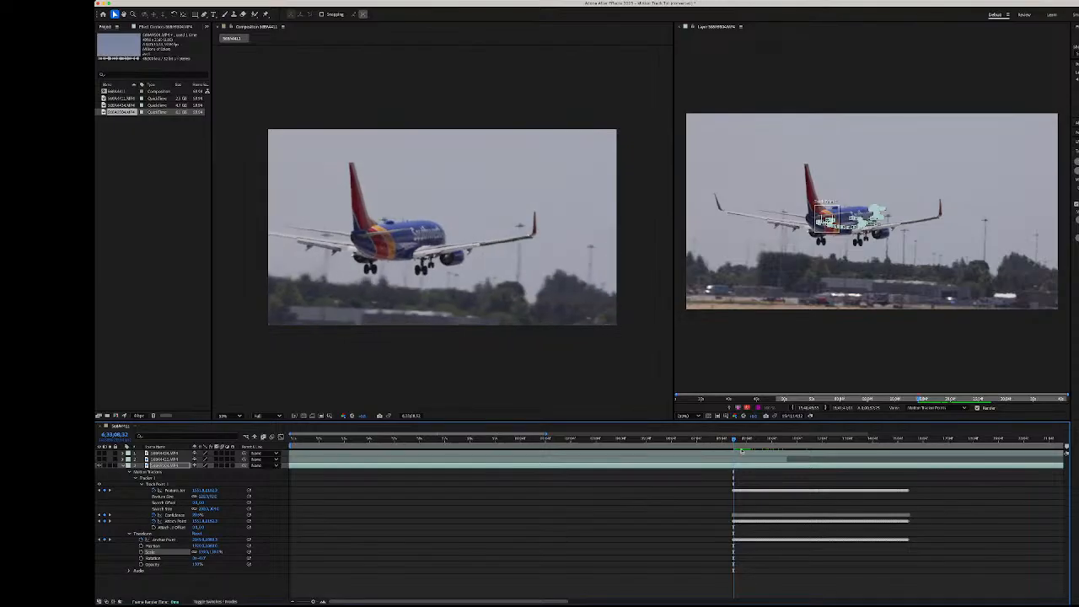
key("space")
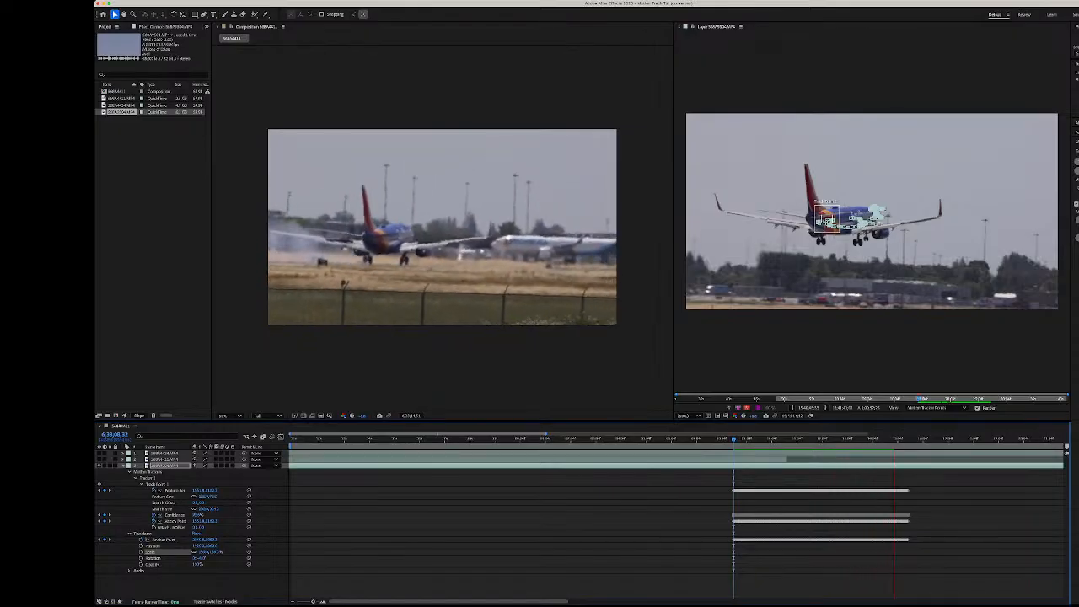
key("space")
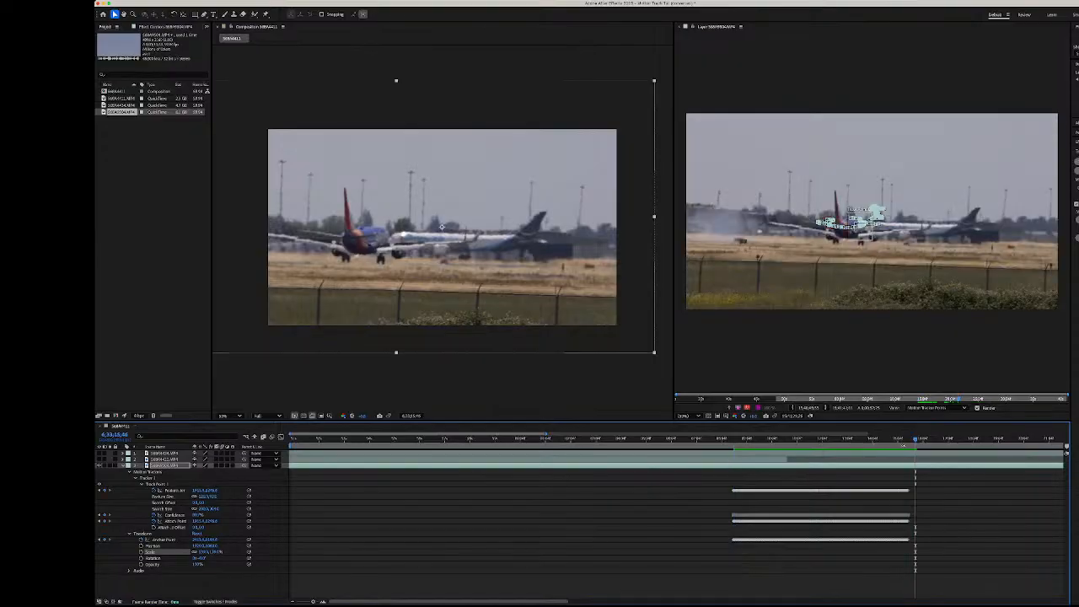
- Enlarge the layer view around the landing track and adjust a stray track point on the Southwest plane's motion path
left_click_drag(893, 444, 881, 446)
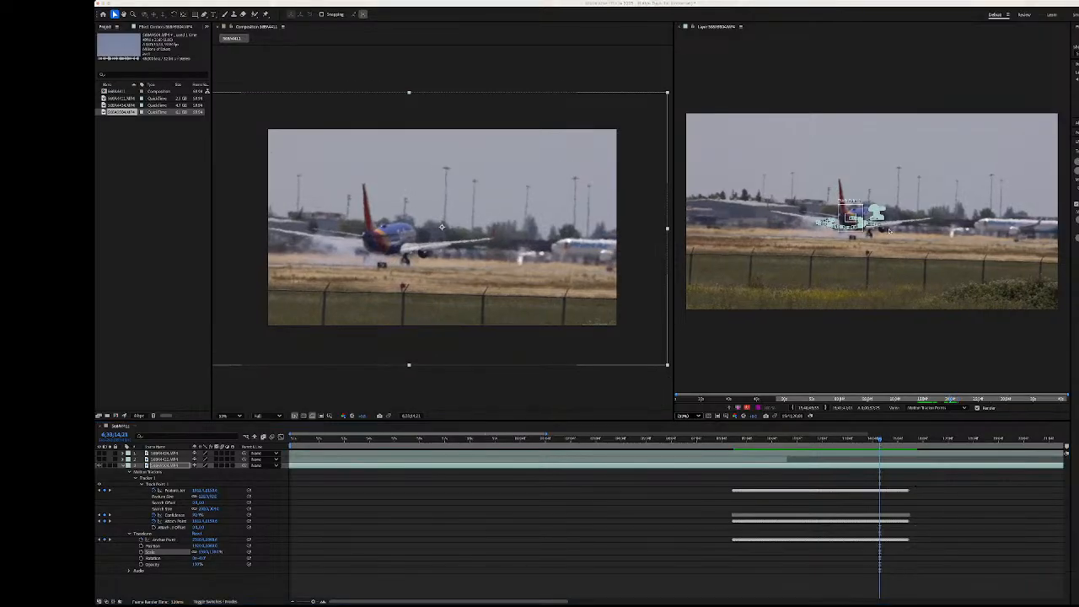
scroll(889, 230, "up", 4)
scroll(881, 251, "up", 2)
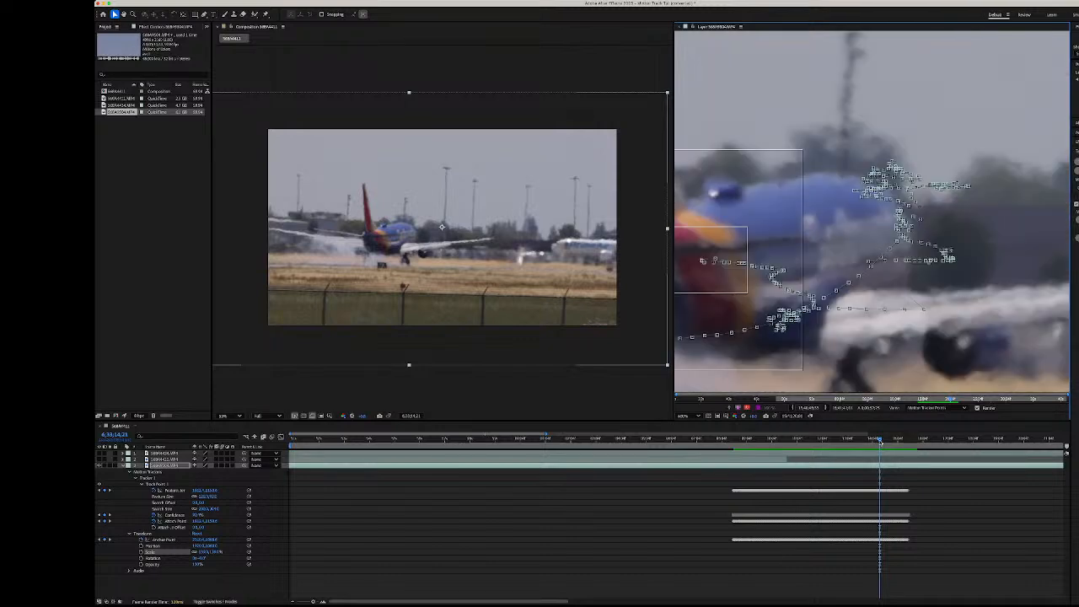
left_click_drag(880, 441, 849, 440)
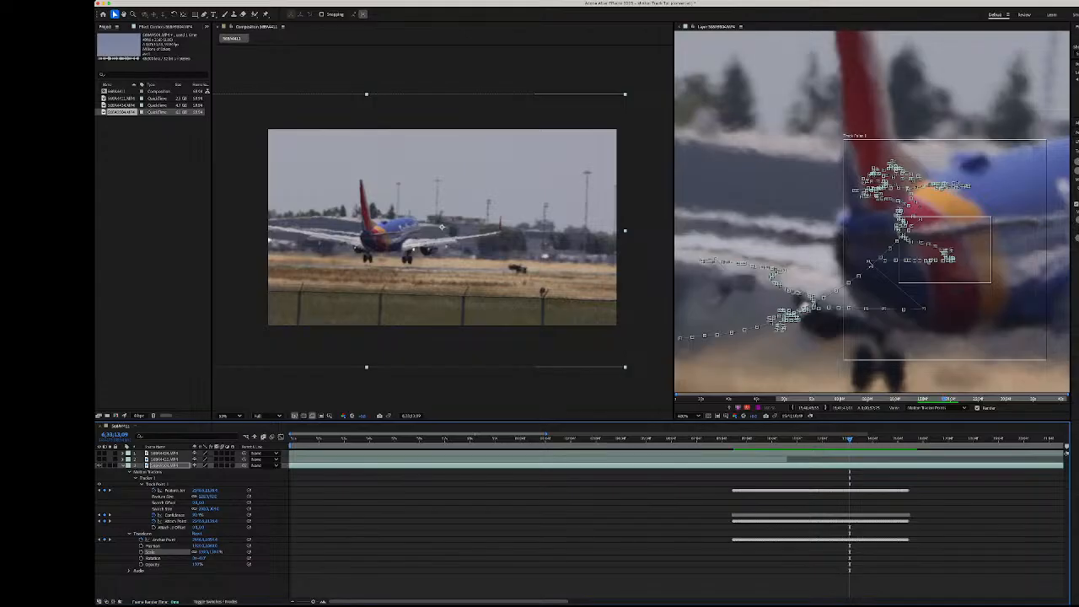
left_click(880, 271)
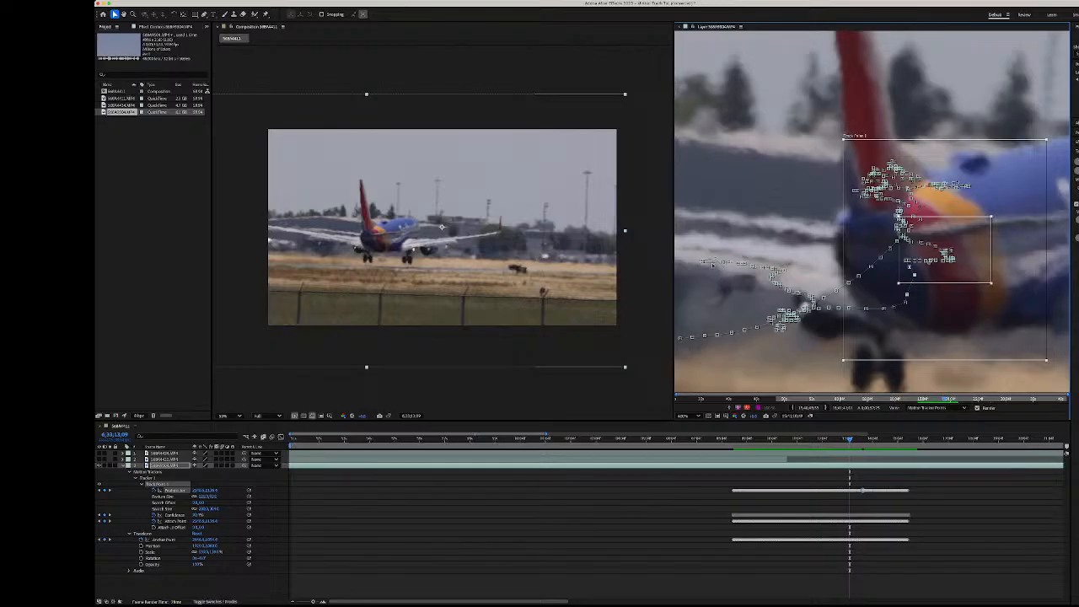
- Play back the stabilized landing from several starting frames, including the first tracked frame, to check the plane's motion
mouse_move(850, 441)
left_mouse_down()
mouse_move(870, 442)
mouse_move(841, 442)
left_mouse_up()
key("space")
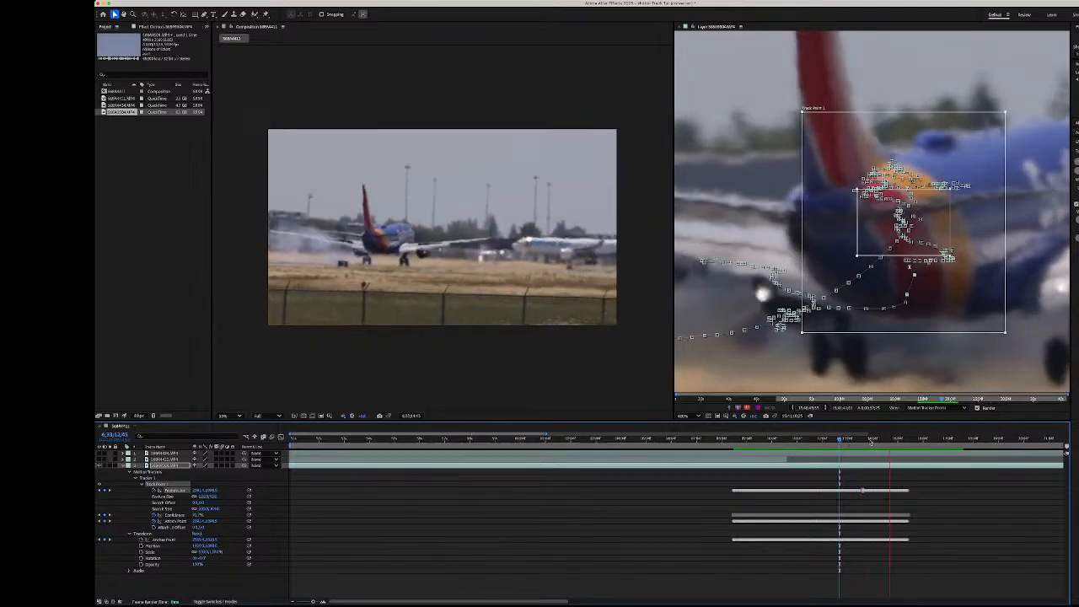
key("space")
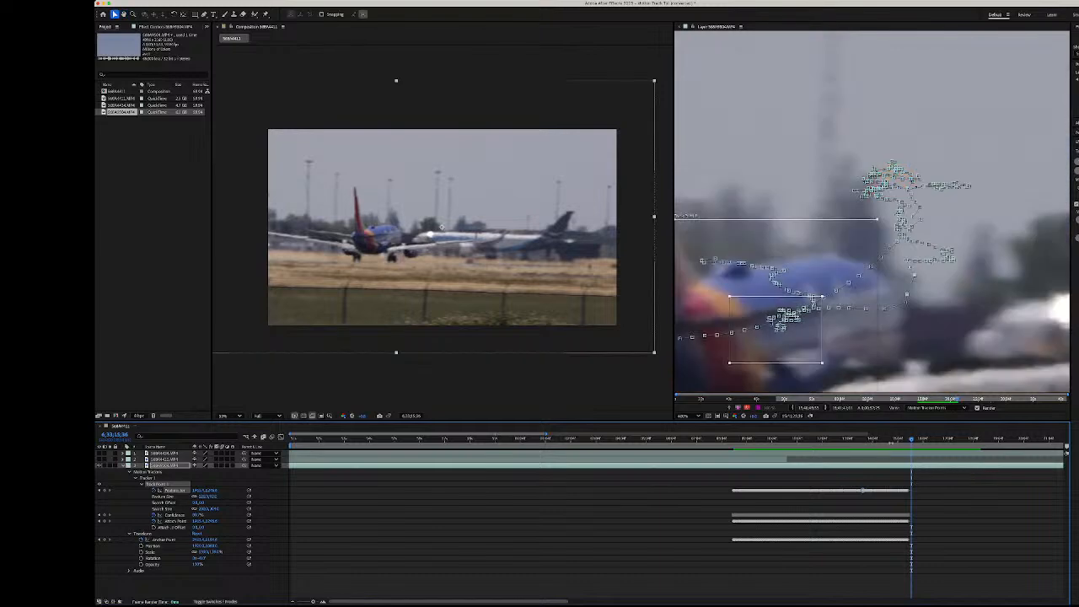
left_click_drag(887, 445, 790, 459)
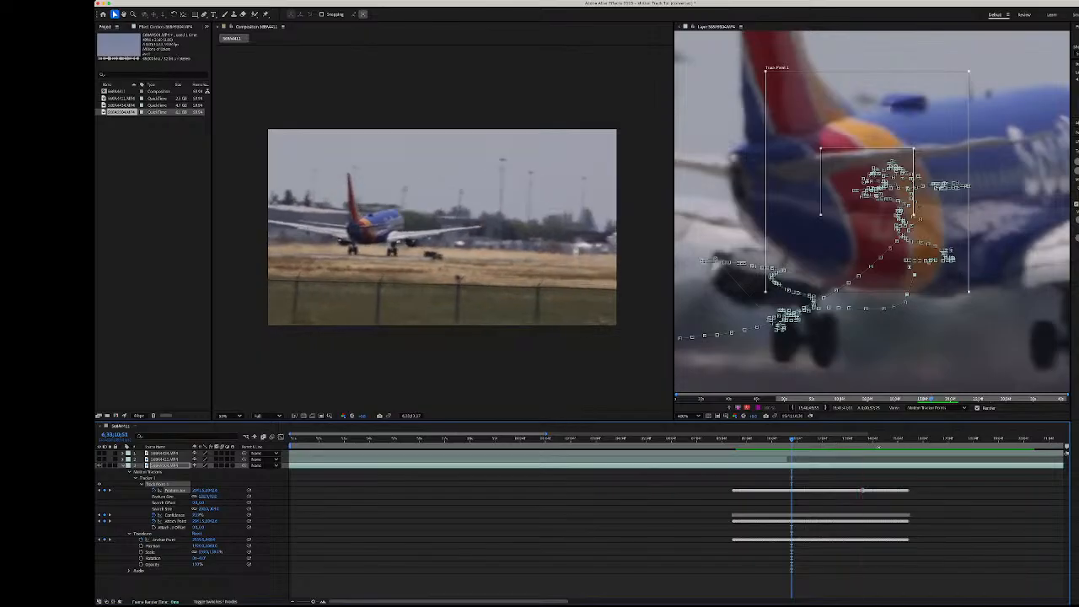
key("space")
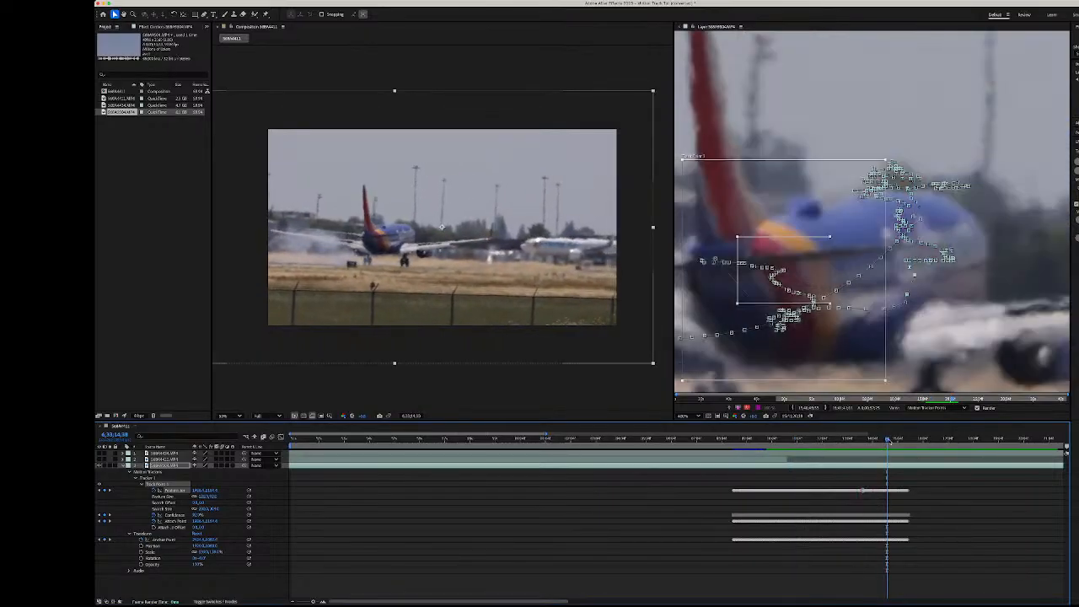
left_click_drag(888, 441, 755, 453)
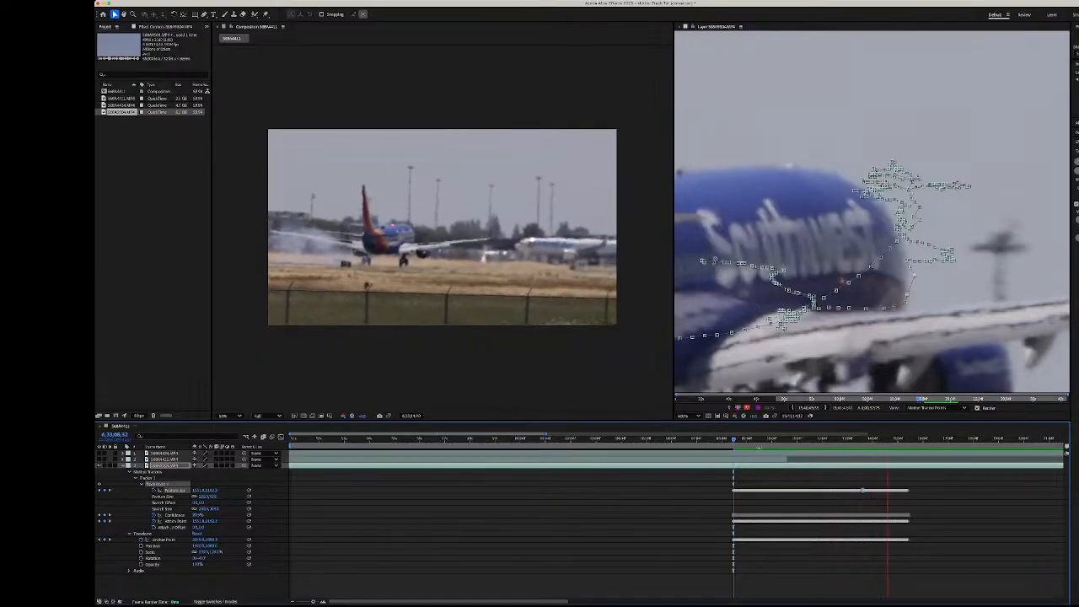
key("space")
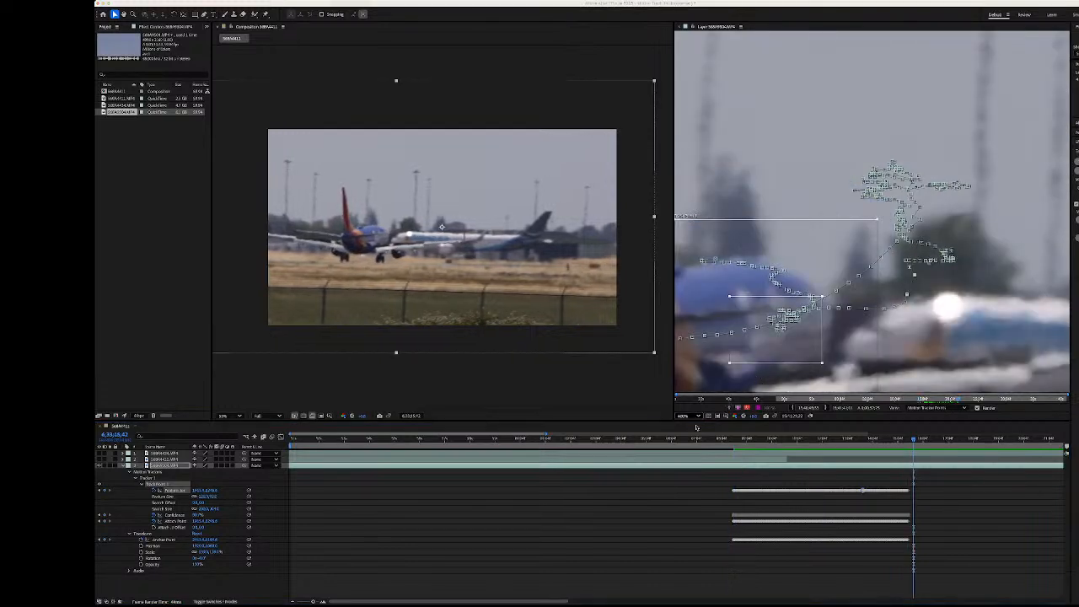
- Show the whole frame in the layer view and scrub through the landing section to compare the original and stabilized footage
left_click(697, 427)
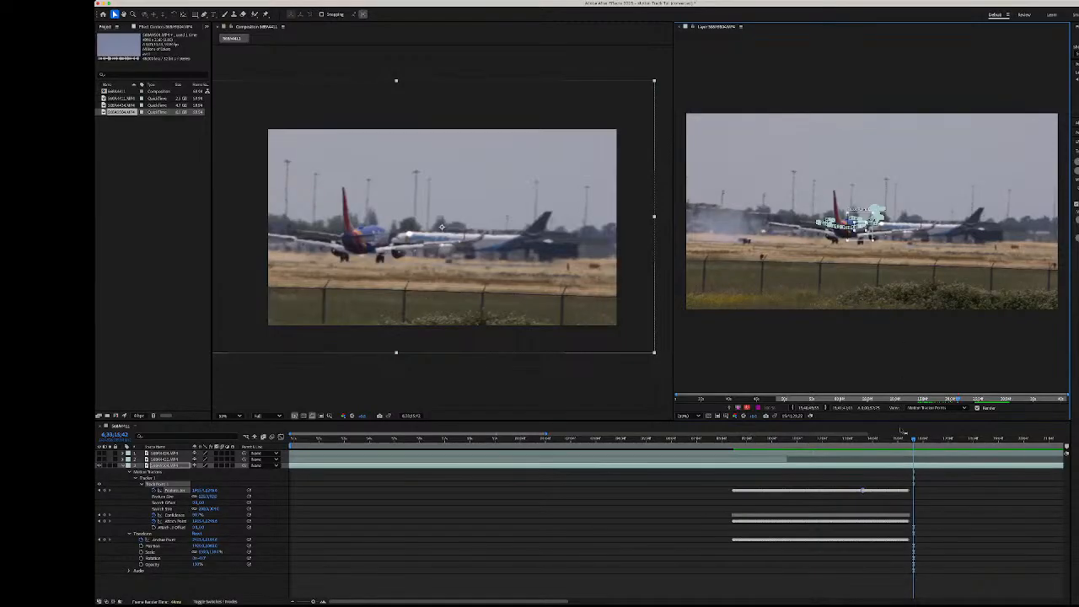
left_click_drag(913, 440, 826, 455)
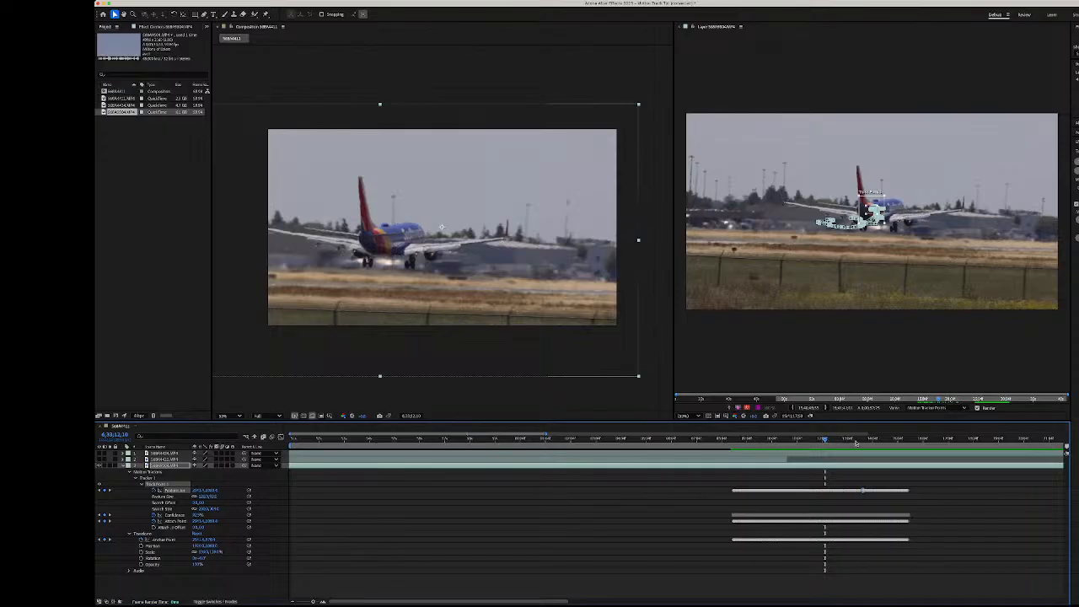
left_click_drag(826, 441, 864, 449)
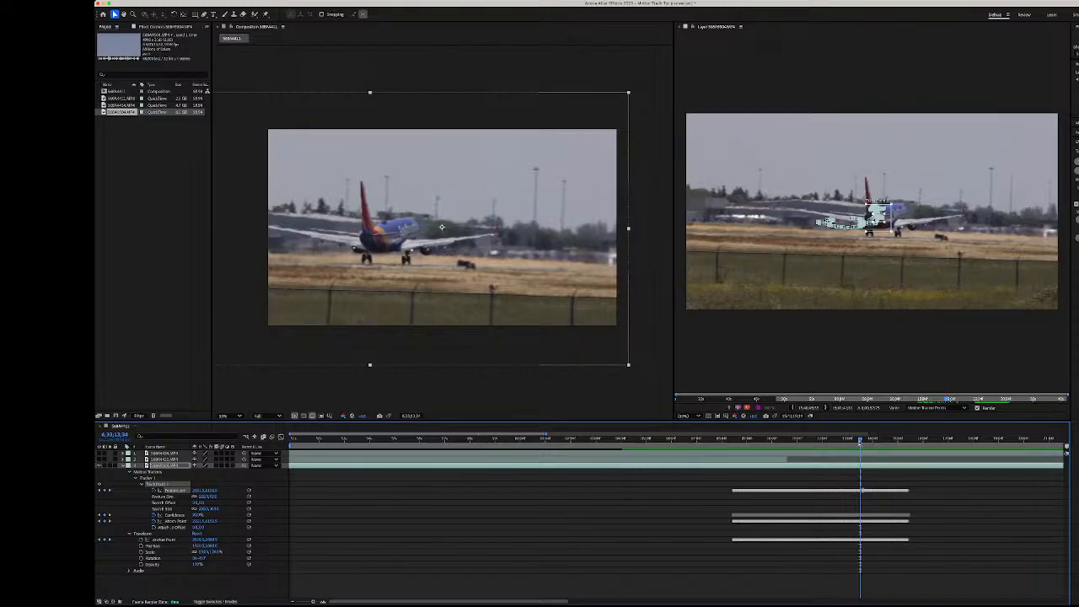
left_click_drag(860, 442, 799, 482)
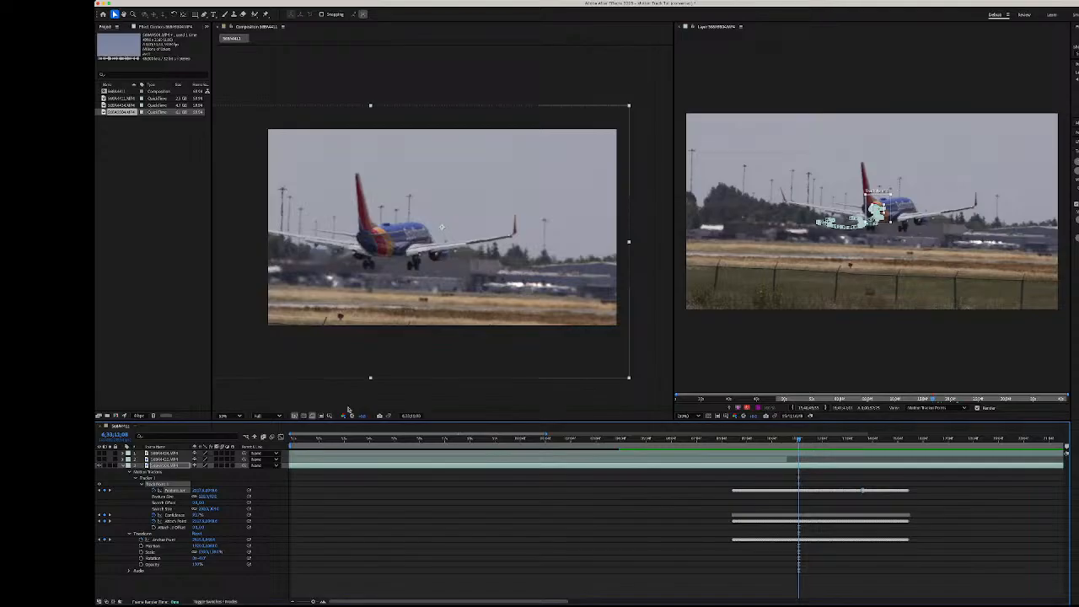